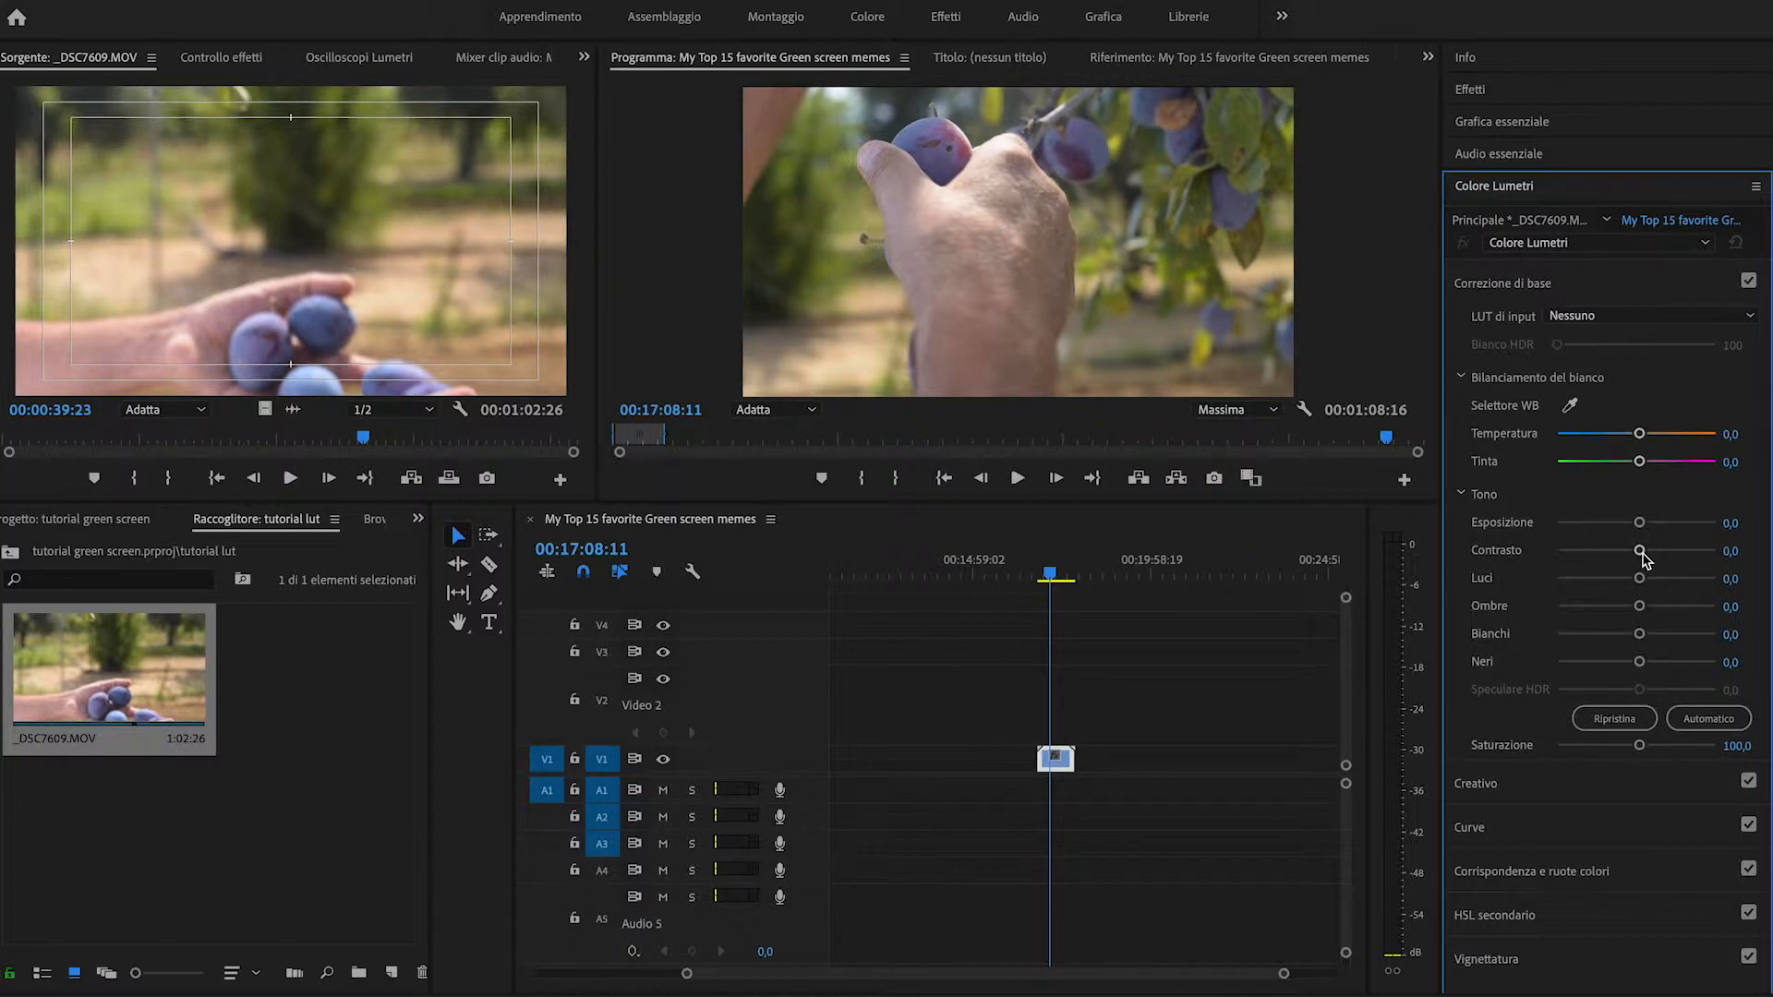
# In the basic correction, set Contrasto to 35.6, Luci to -14.1, Ombre to -18.1, Neri to -11.4 and Saturazione to 116.8
pyautogui.moveTo(1642, 552); pyautogui.dragTo(1664, 552)
pyautogui.moveTo(1640, 579); pyautogui.dragTo(1627, 662)
pyautogui.moveTo(1639, 744); pyautogui.dragTo(1652, 759)
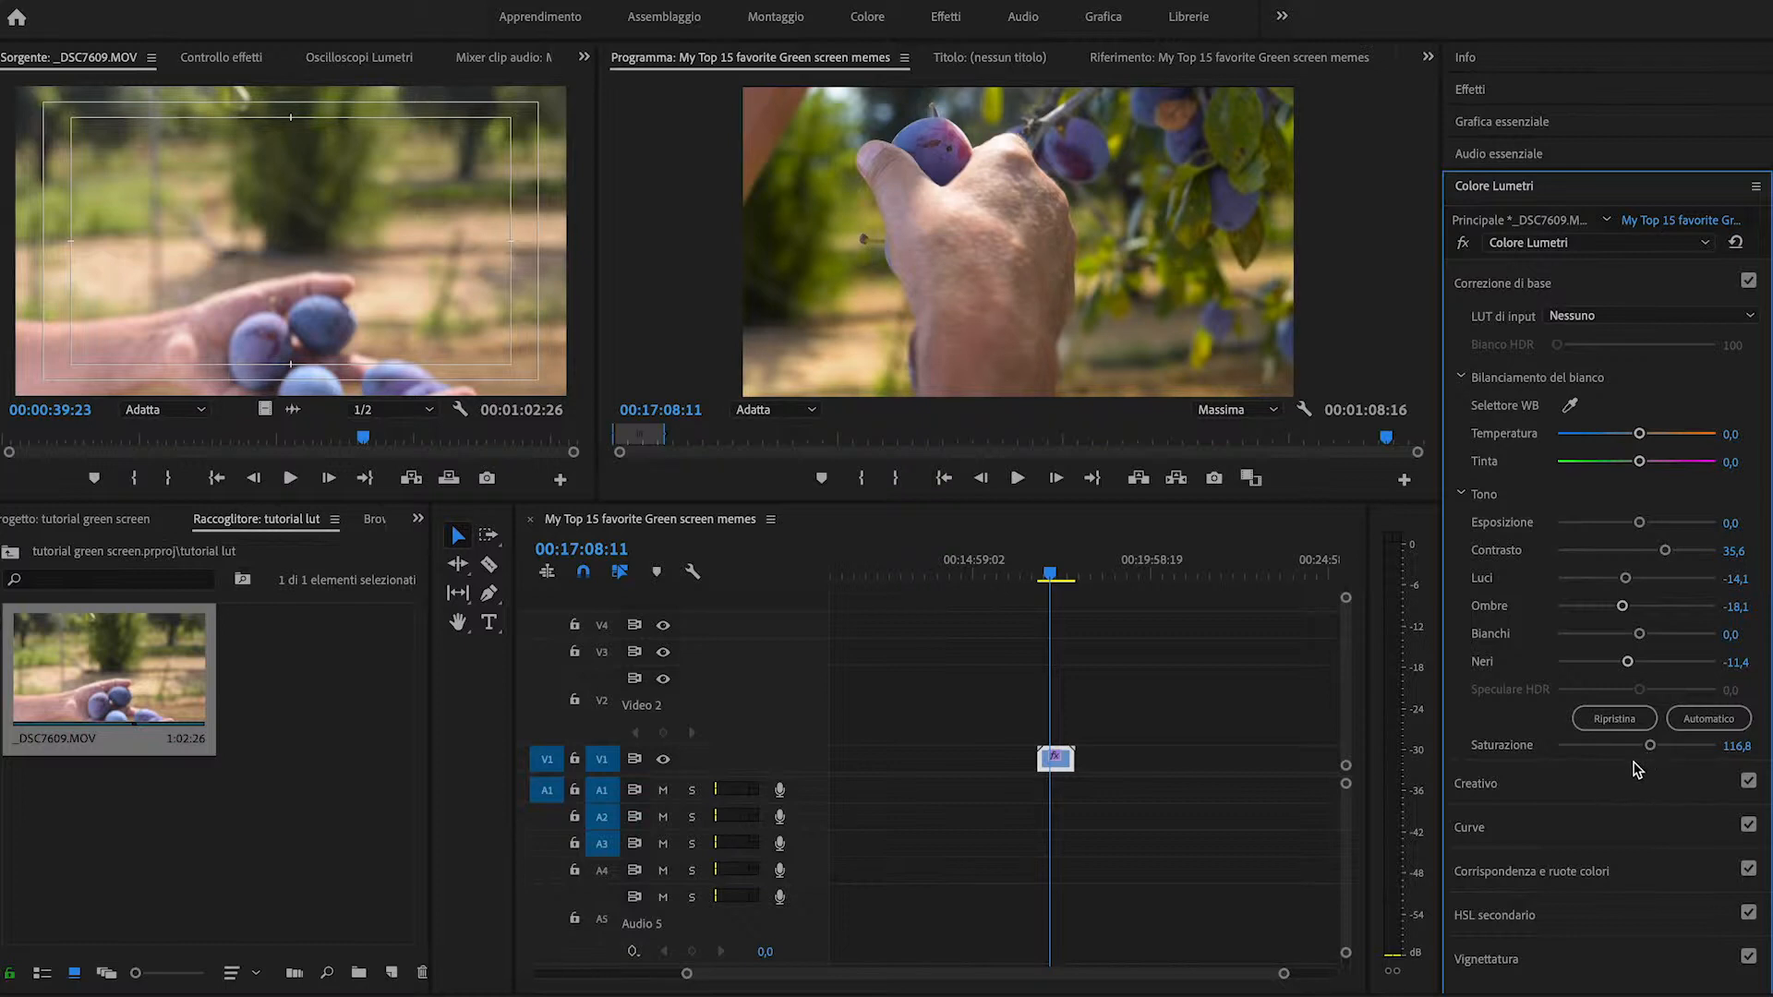
pyautogui.click(1597, 294)
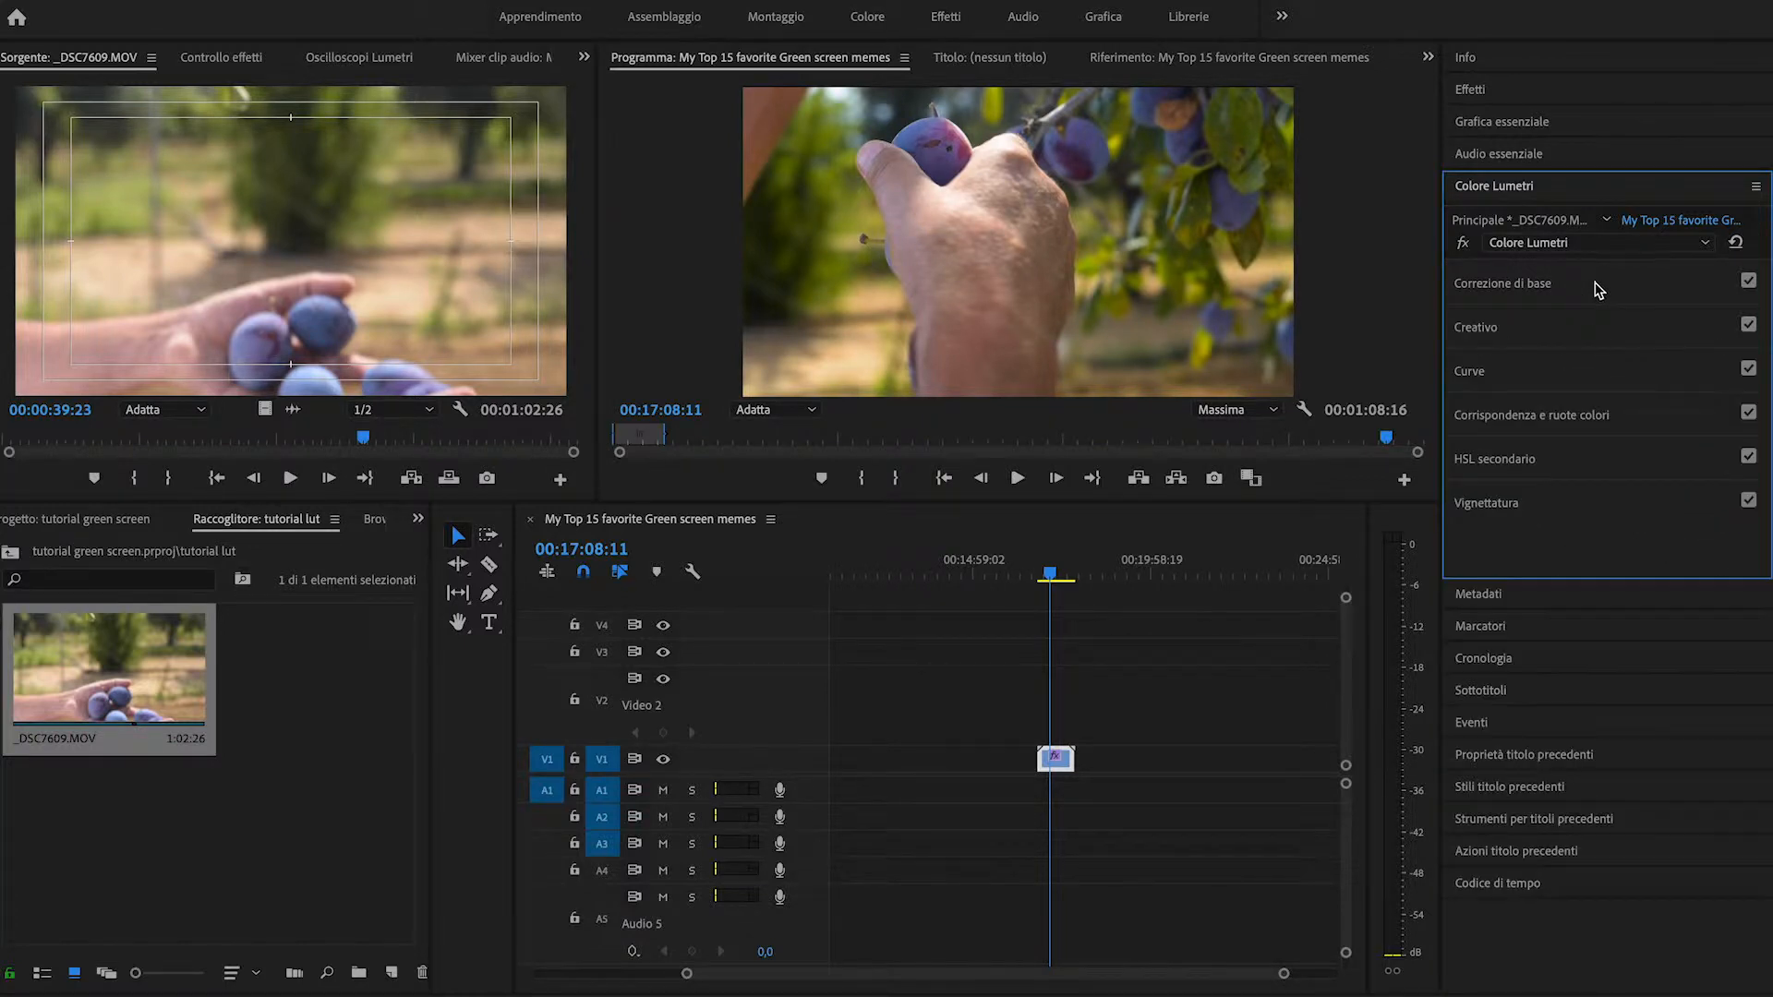
# Shape the white RGB curve into a gentle S with shadow and highlight points, and raise its black end point slightly
pyautogui.click(1598, 393)
pyautogui.click(1557, 720)
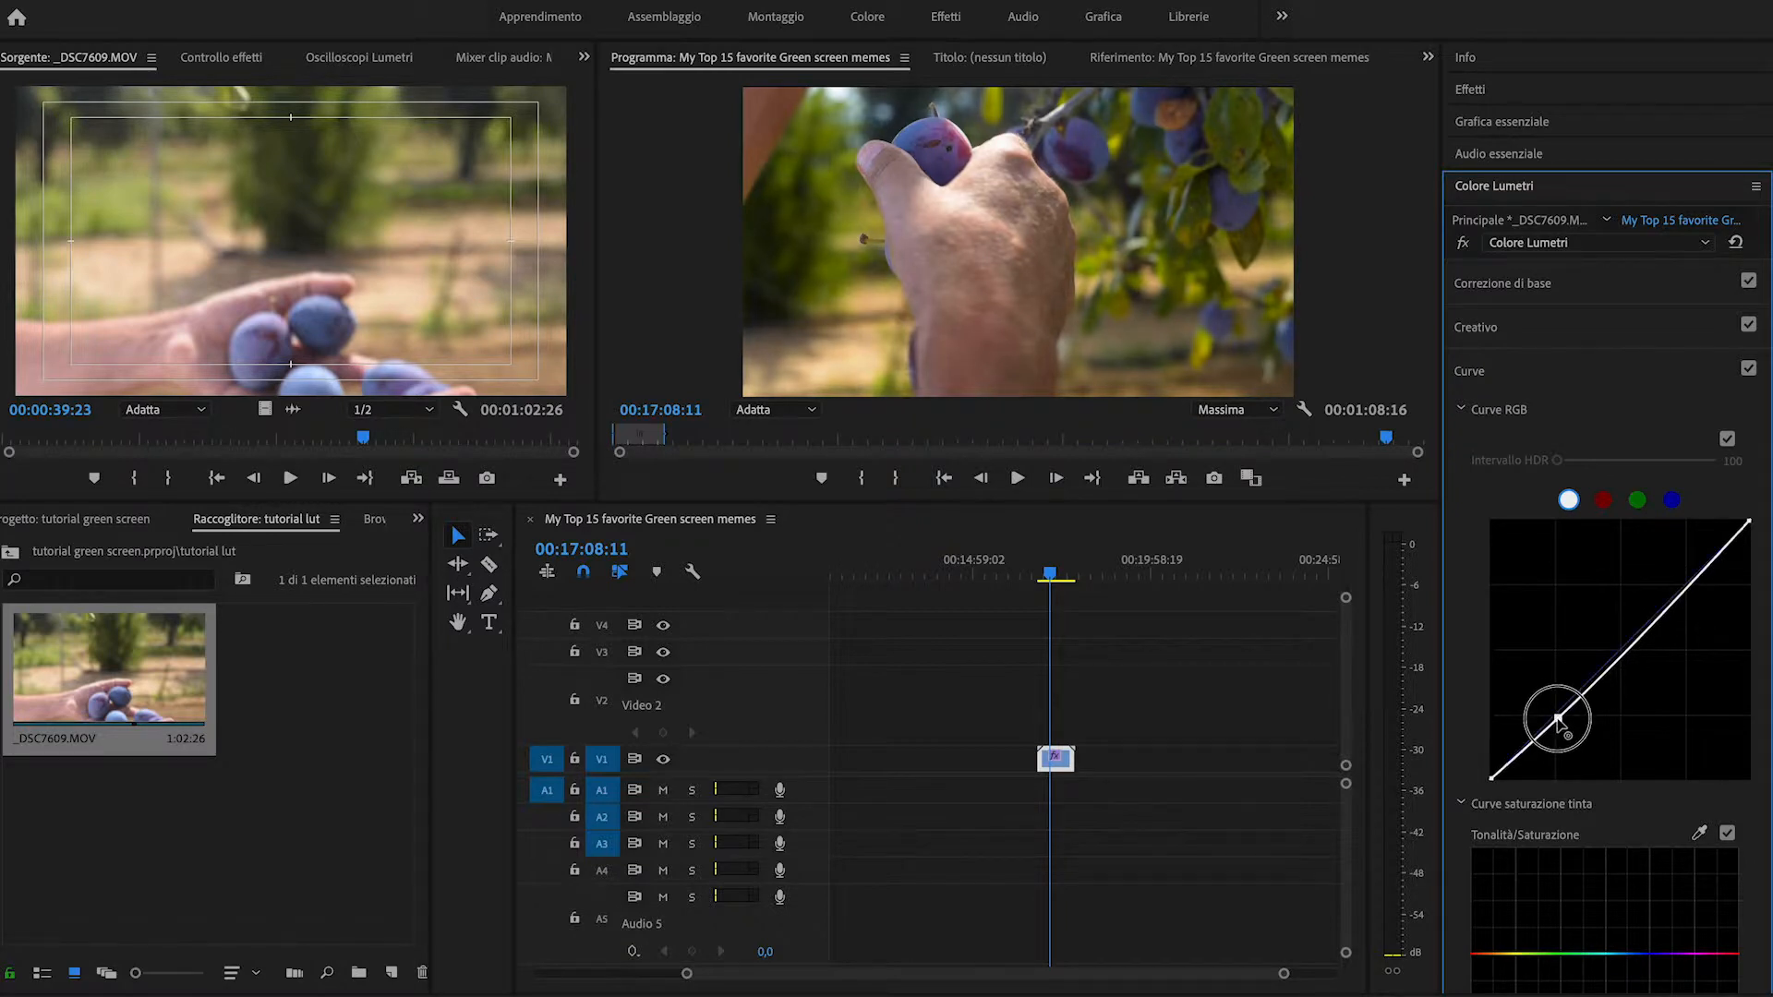
pyautogui.click(1682, 585)
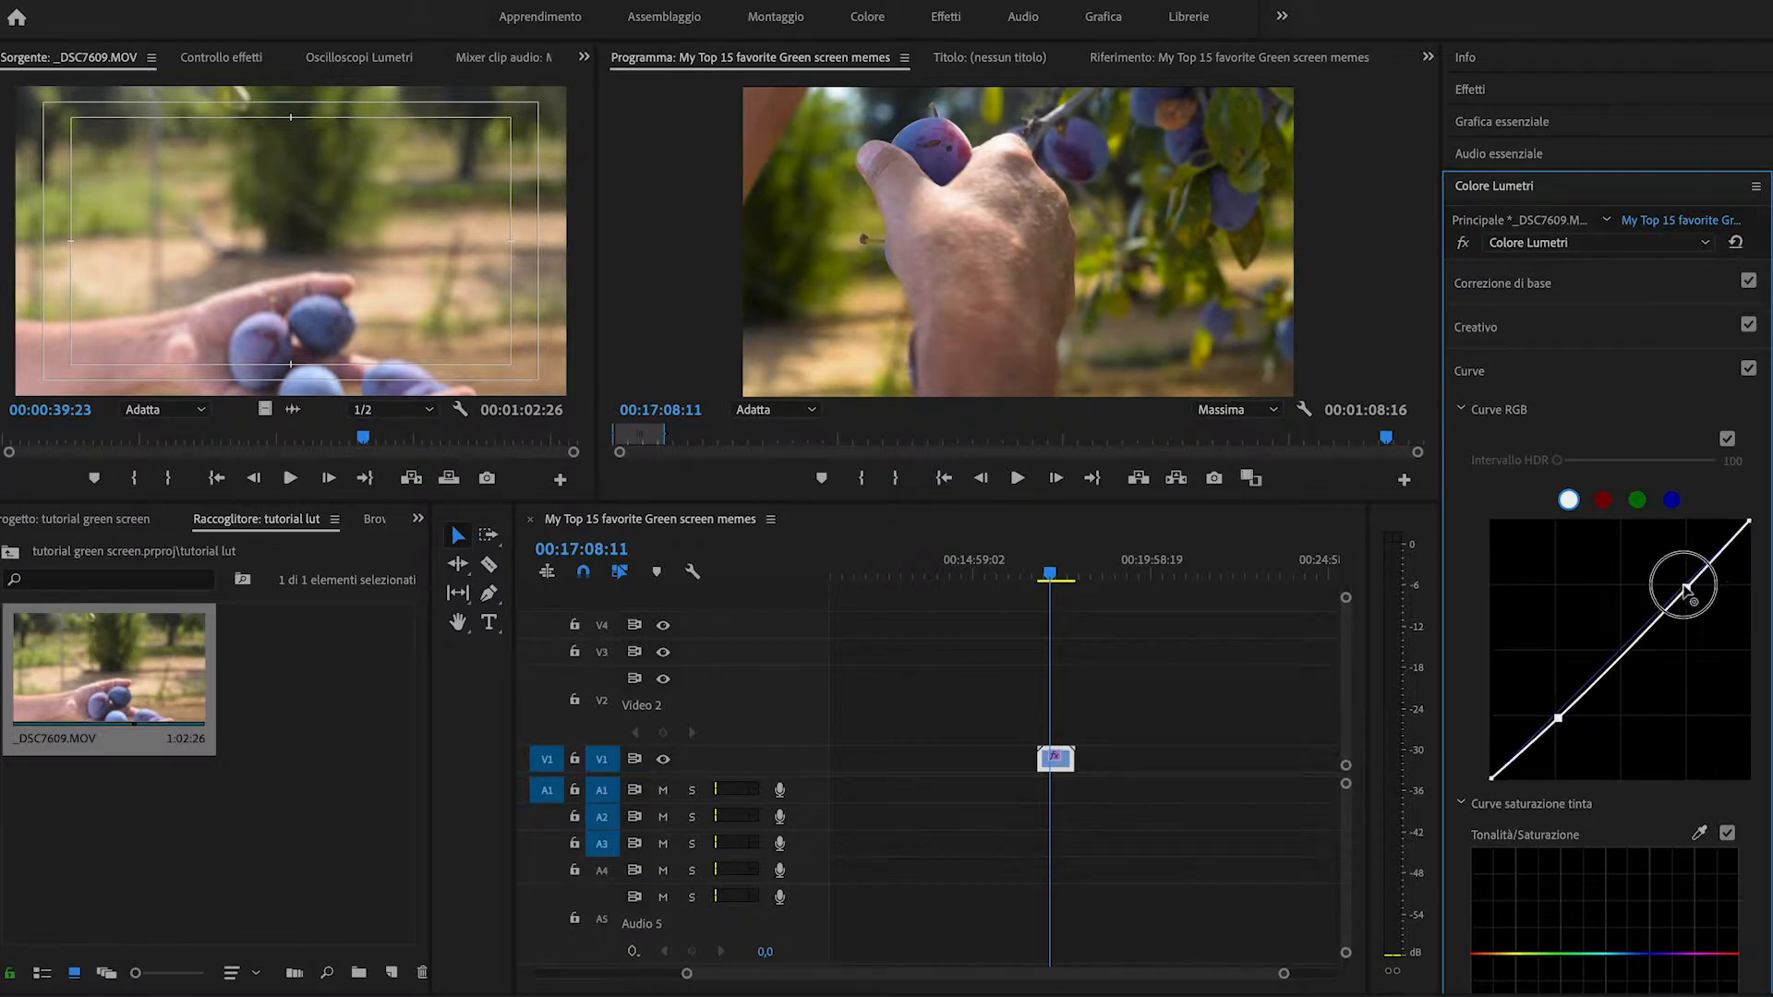
pyautogui.moveTo(1493, 782); pyautogui.dragTo(1490, 769)
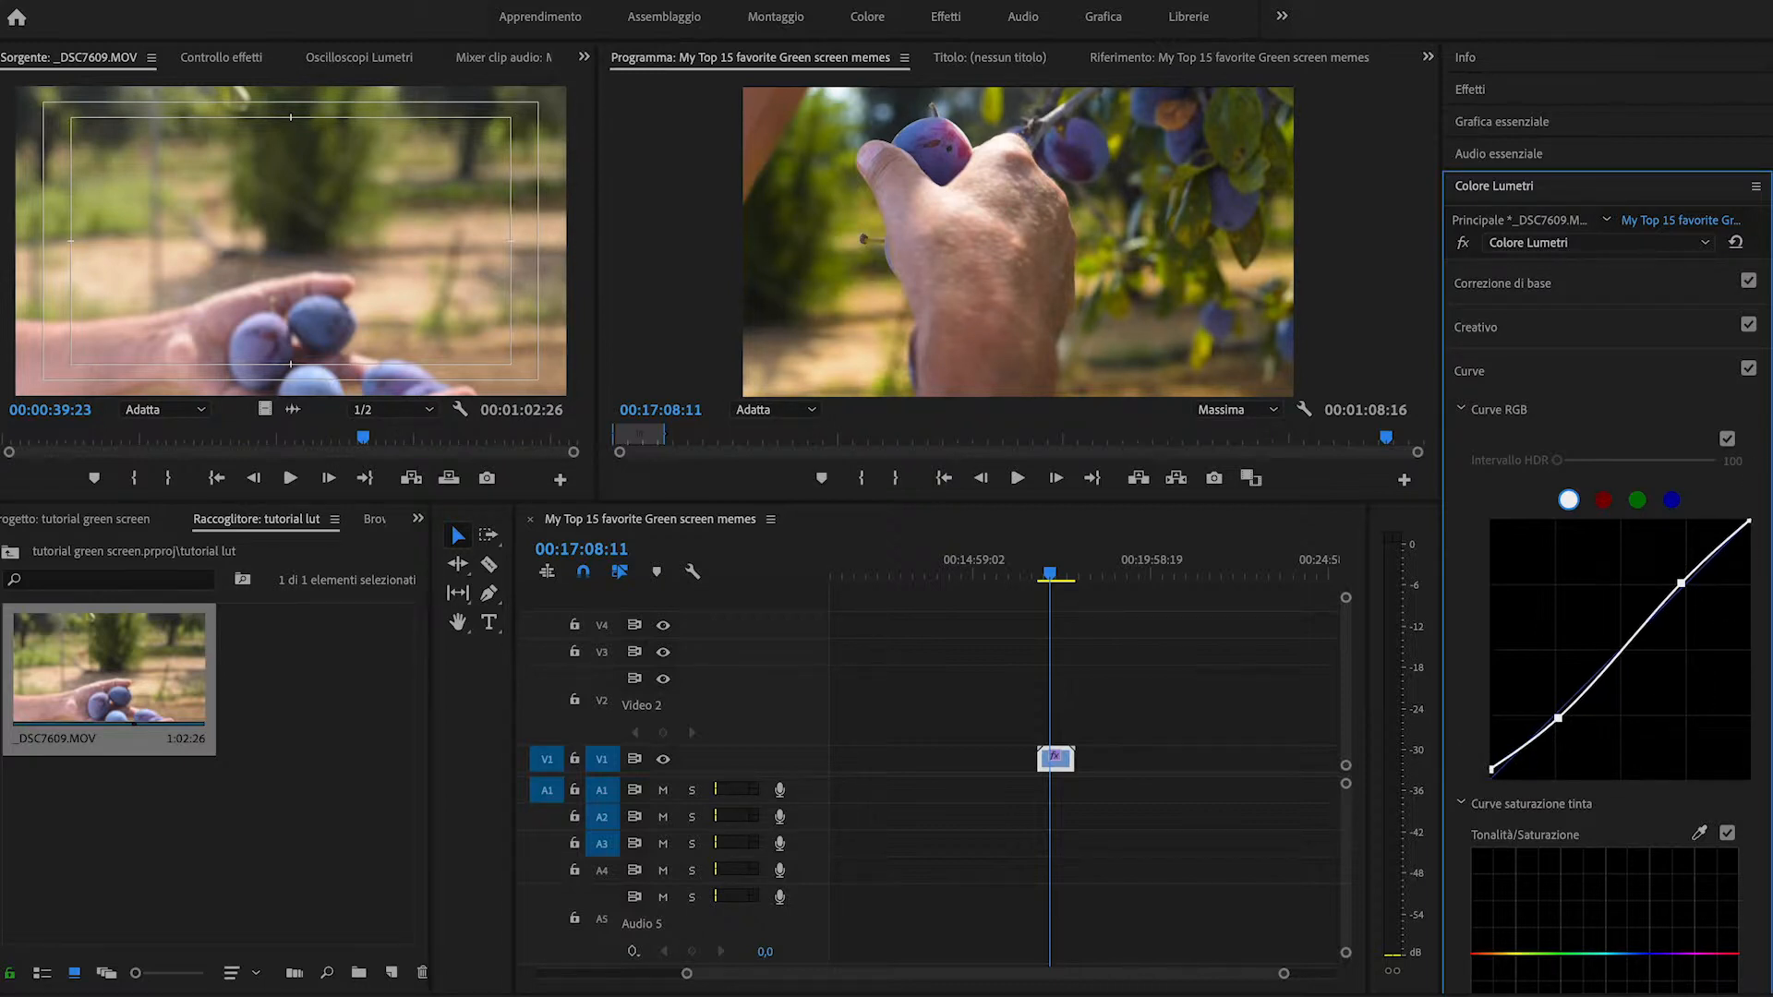
# Sample the foliage colour for the Tonalità/Tonalità curve, add outer boundary points and lower the yellow-green section to make the leaves greener
pyautogui.scroll(-10, 1759, 388)
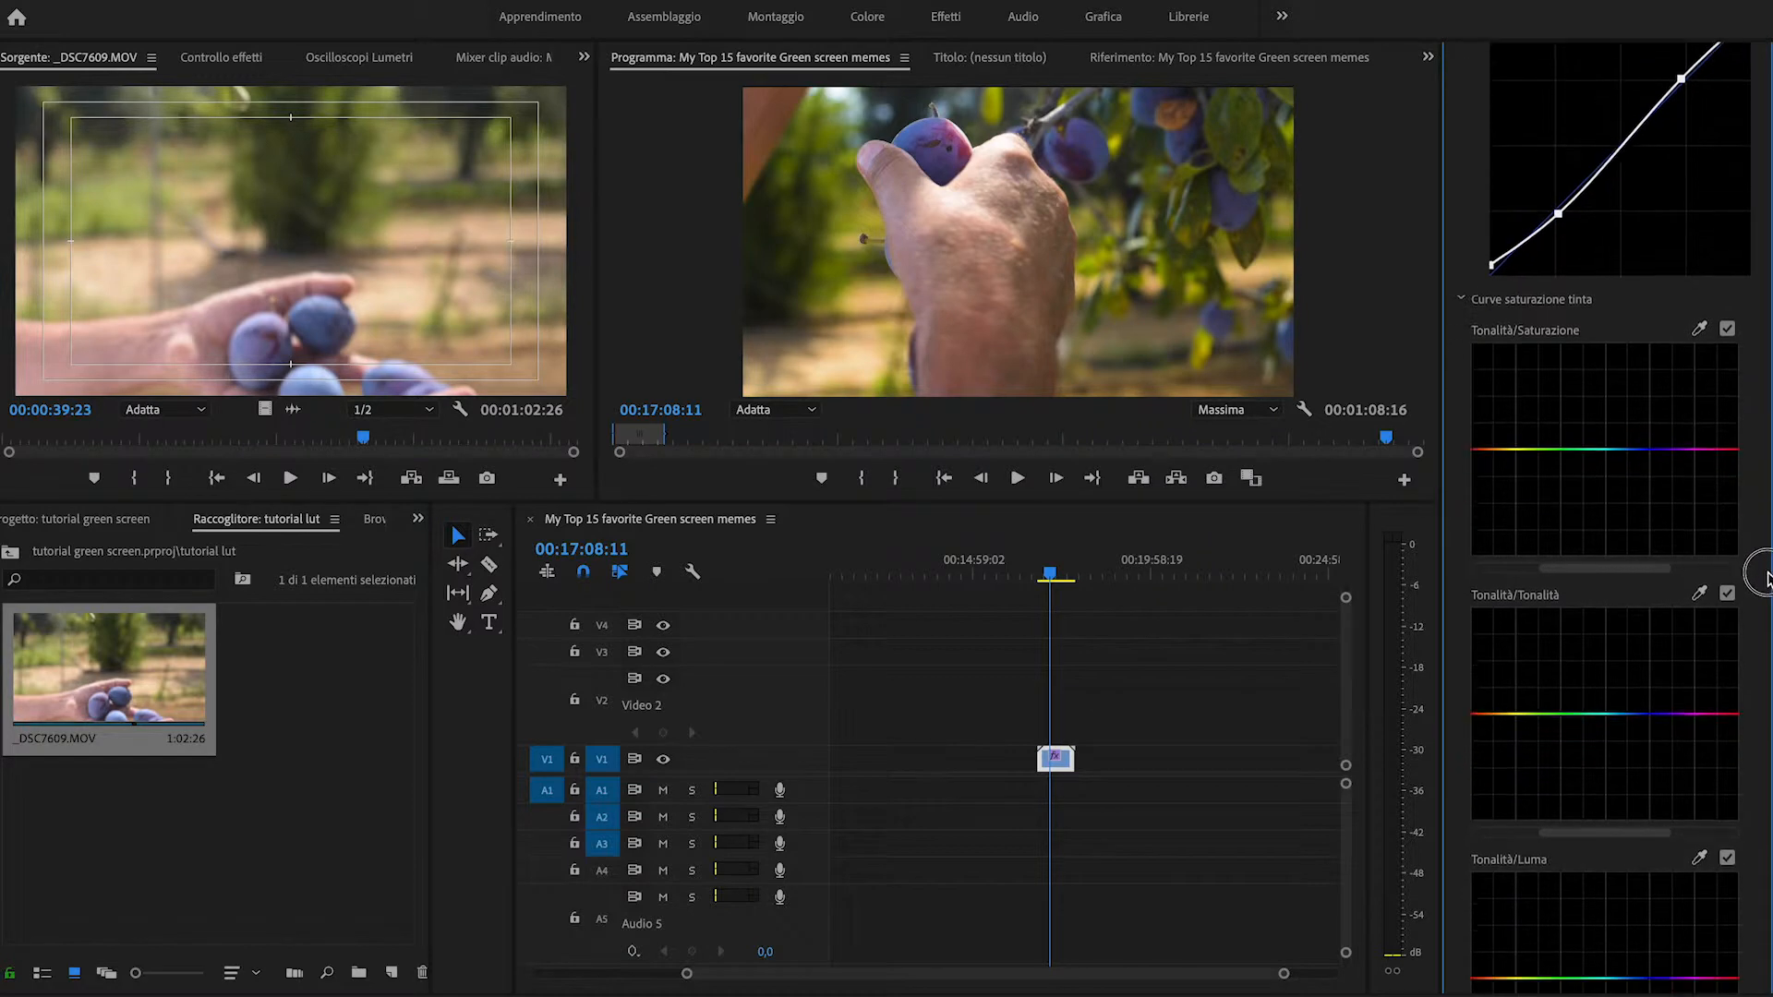
pyautogui.click(1699, 590)
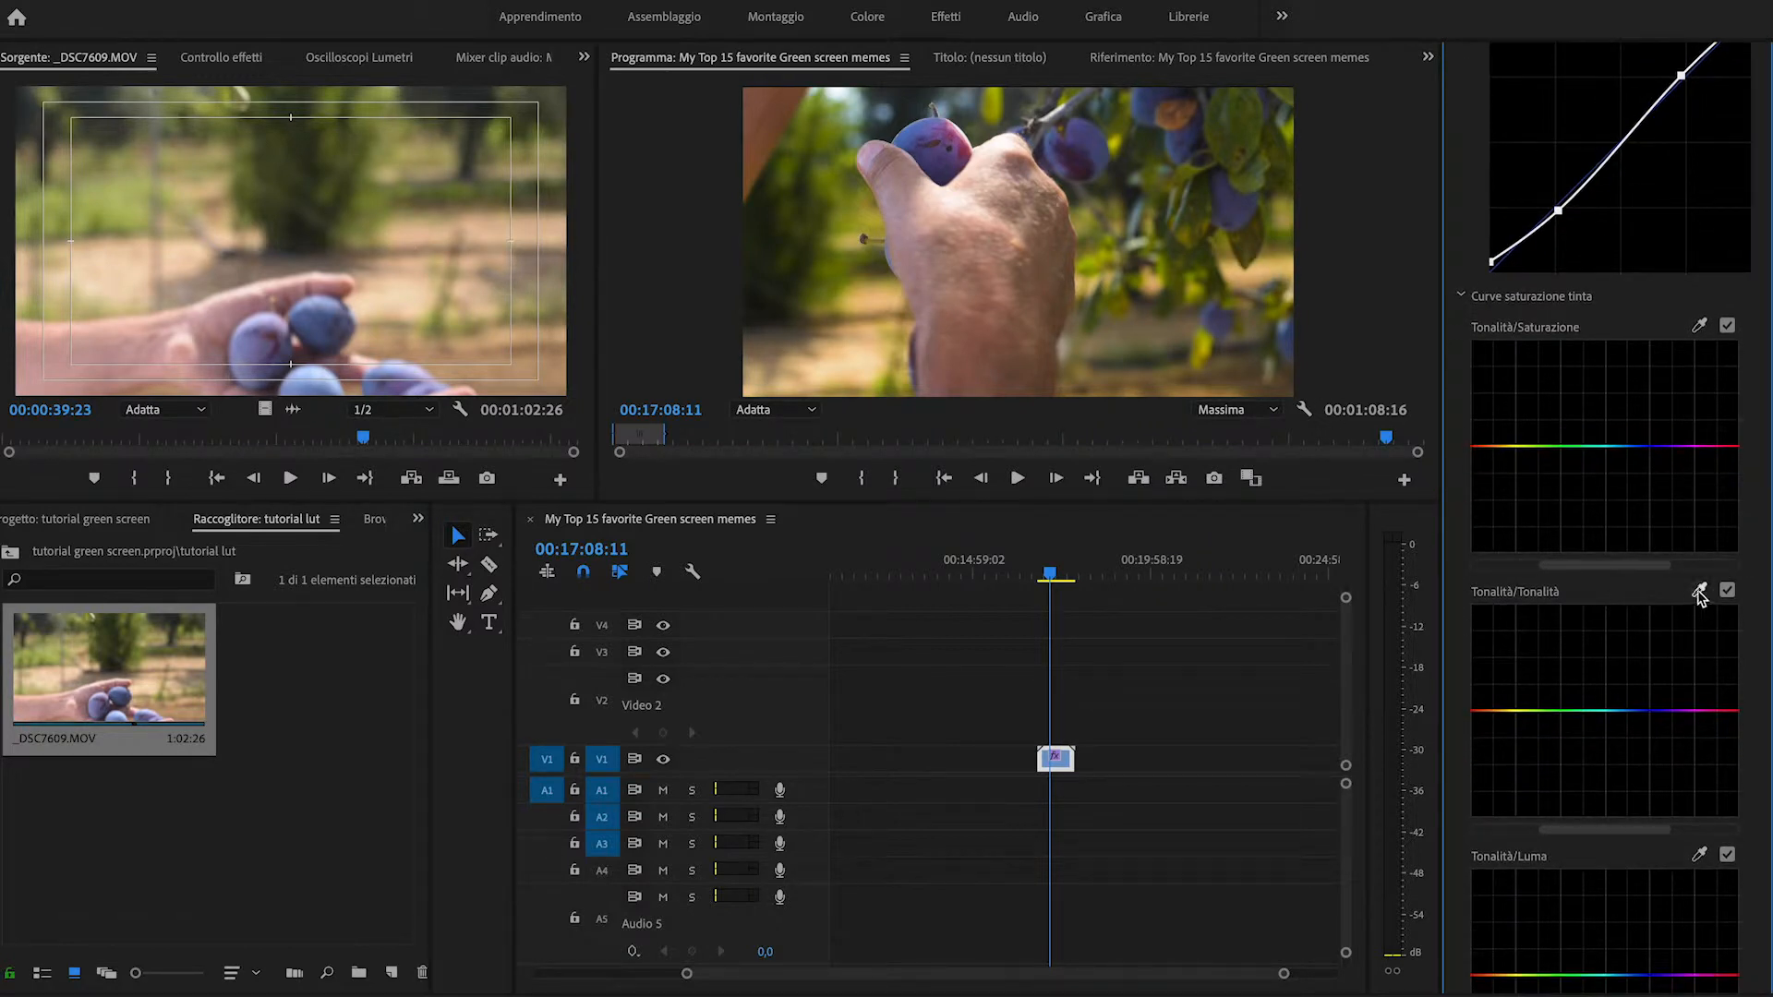
pyautogui.click(1237, 141)
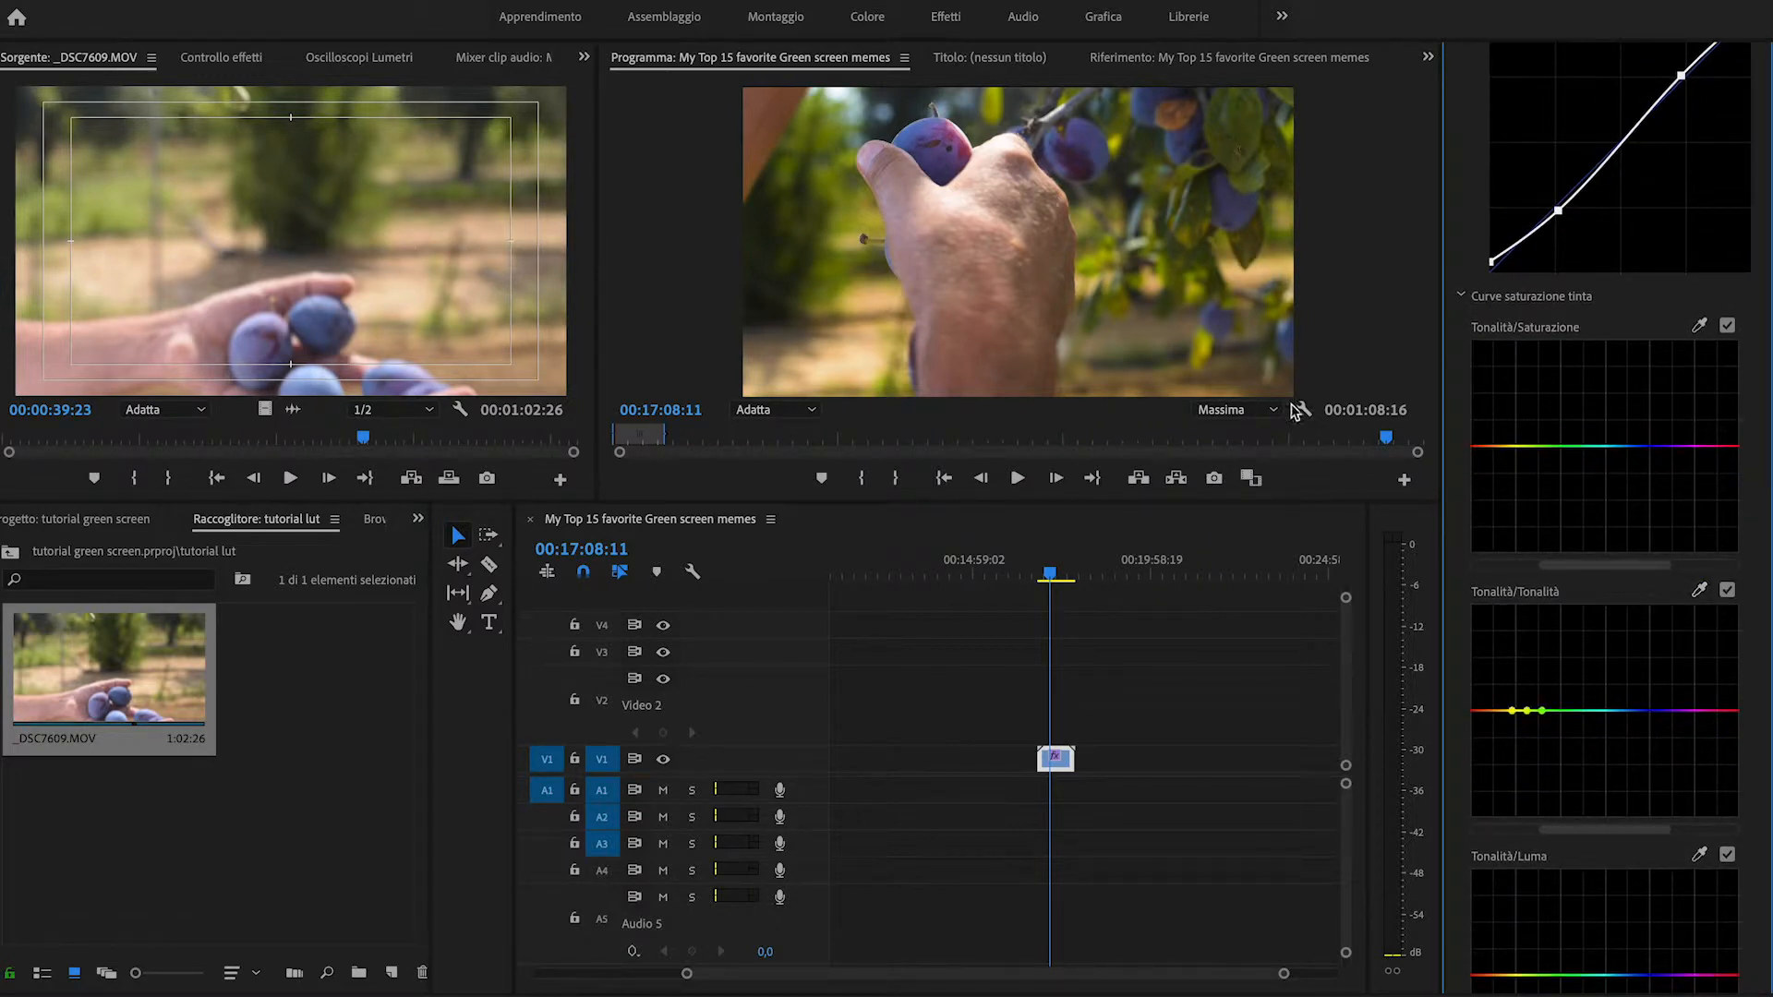
pyautogui.click(1559, 710)
pyautogui.click(1493, 710)
pyautogui.moveTo(1533, 718); pyautogui.dragTo(1541, 717)
pyautogui.click(1511, 712)
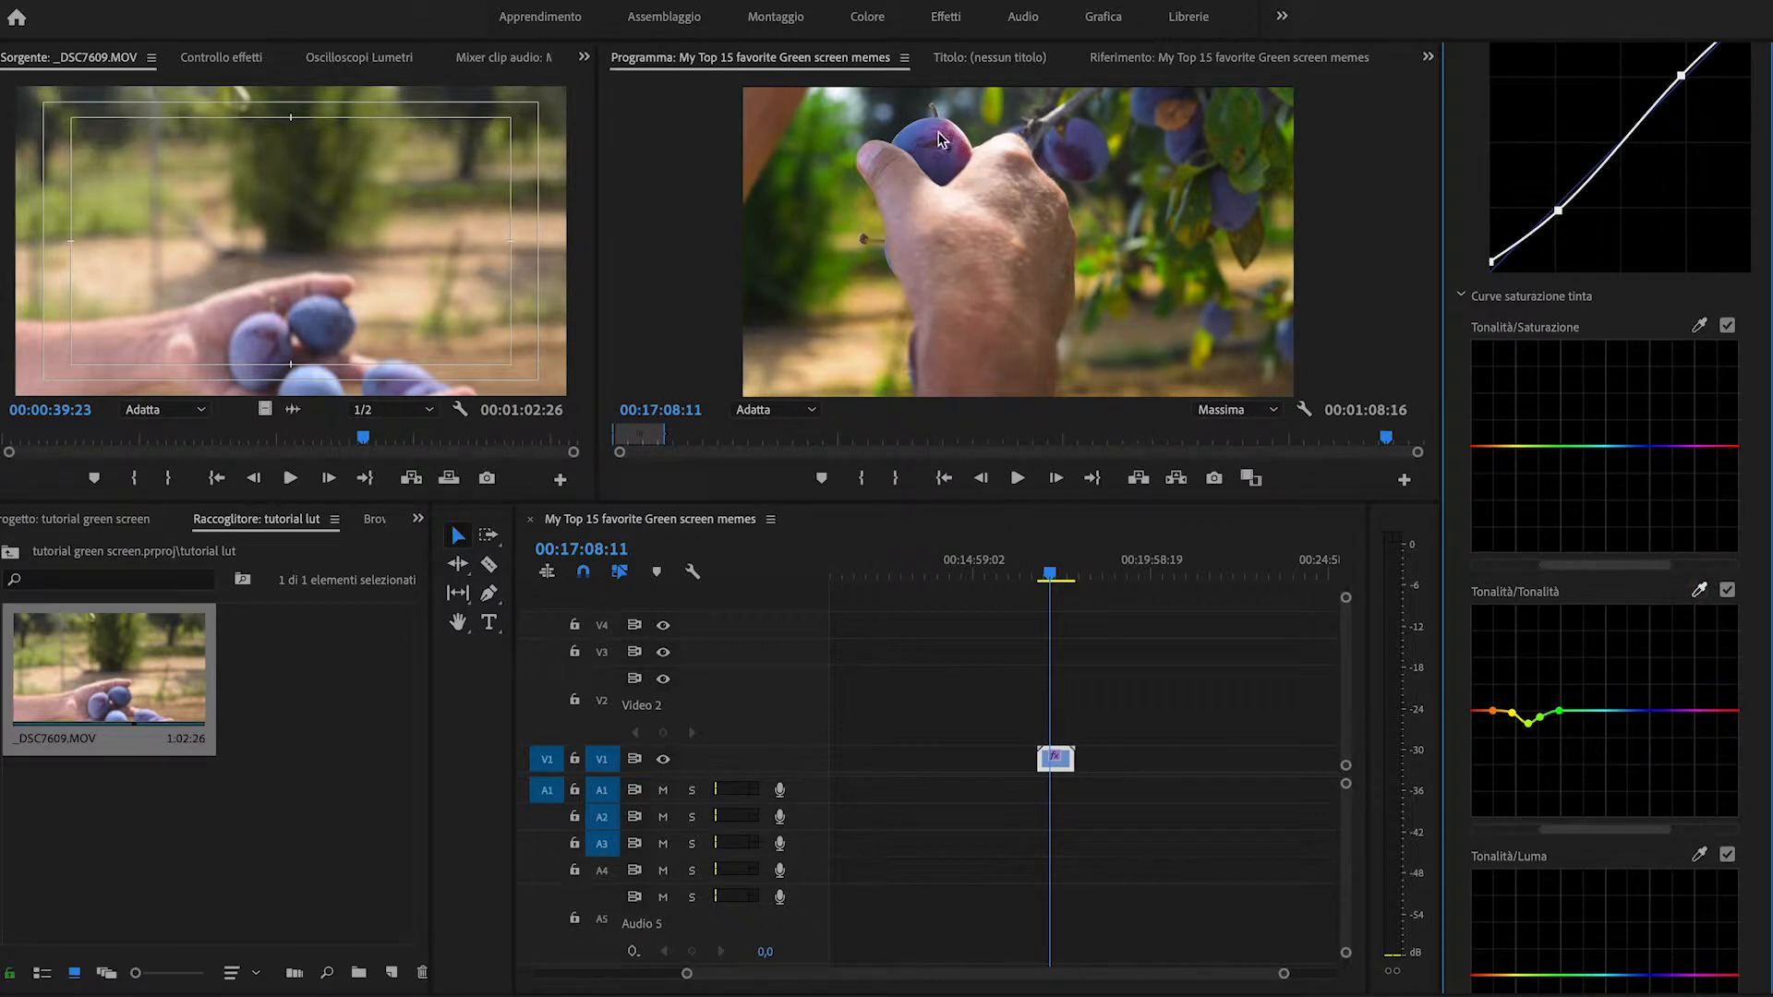
# Add points around the blue range of the Tonalità/Tonalità curve and raise that section slightly to shift the plums' hue
pyautogui.click(1629, 710)
pyautogui.click(1684, 710)
pyautogui.click(1656, 713)
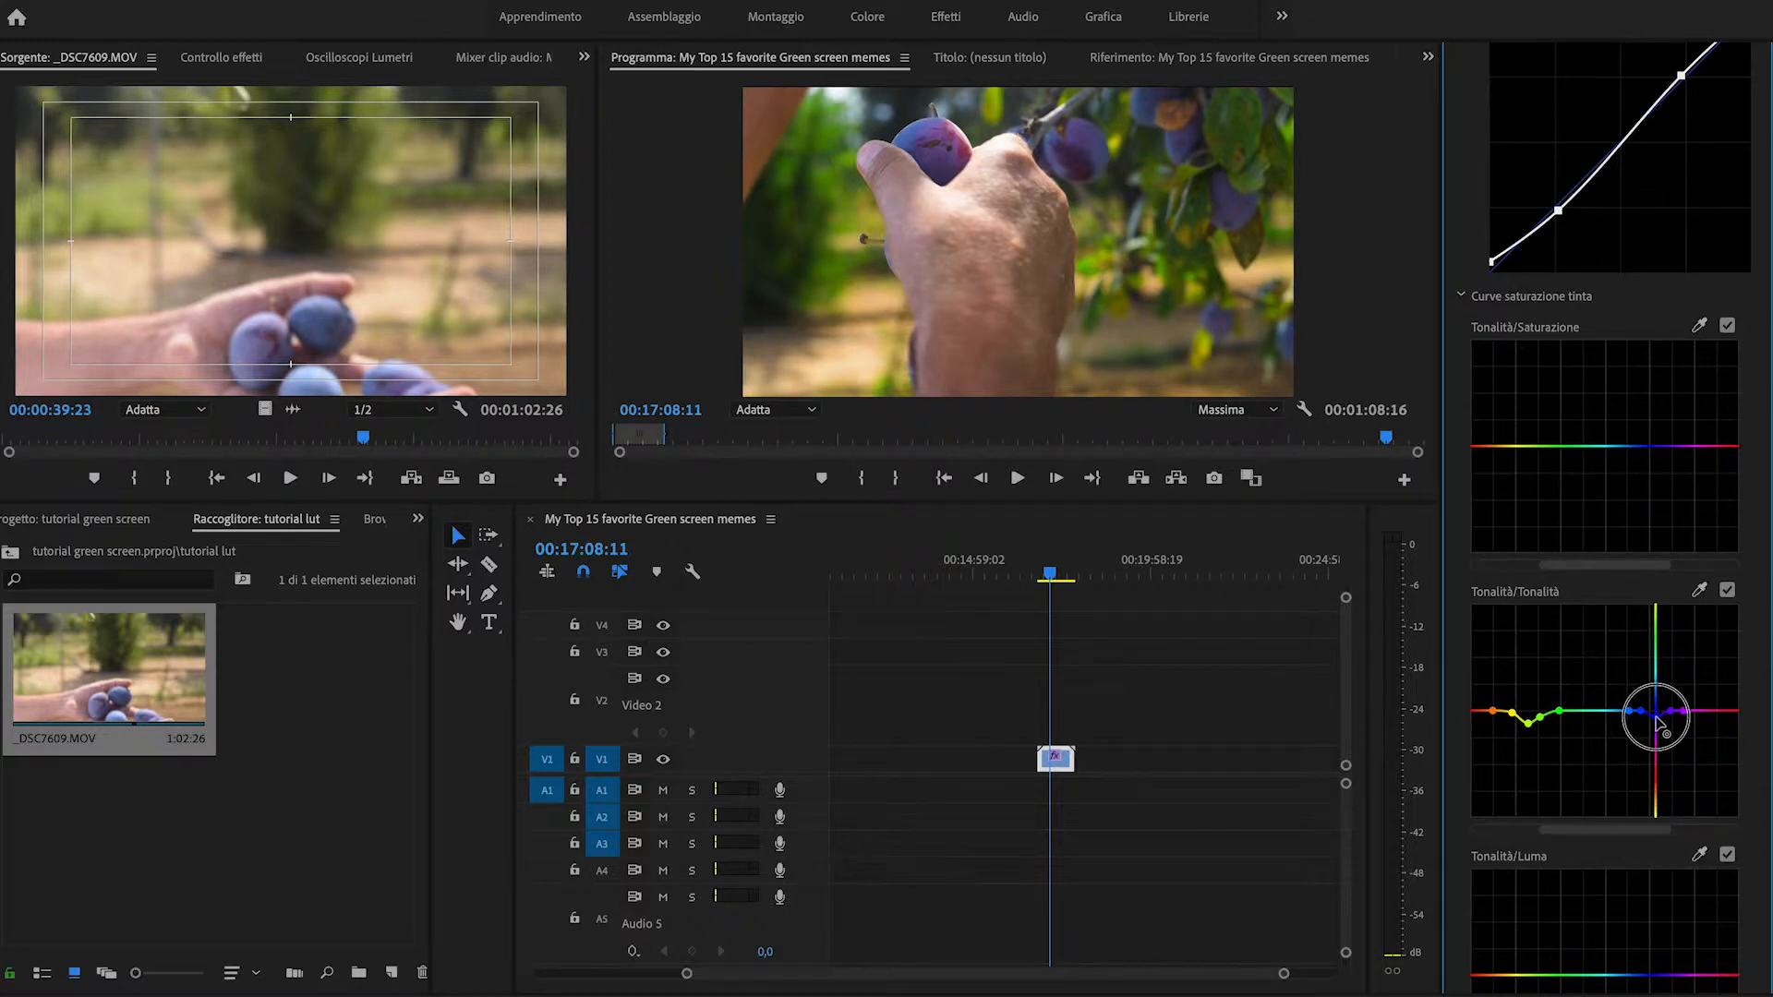
pyautogui.moveTo(1654, 704); pyautogui.dragTo(1639, 705)
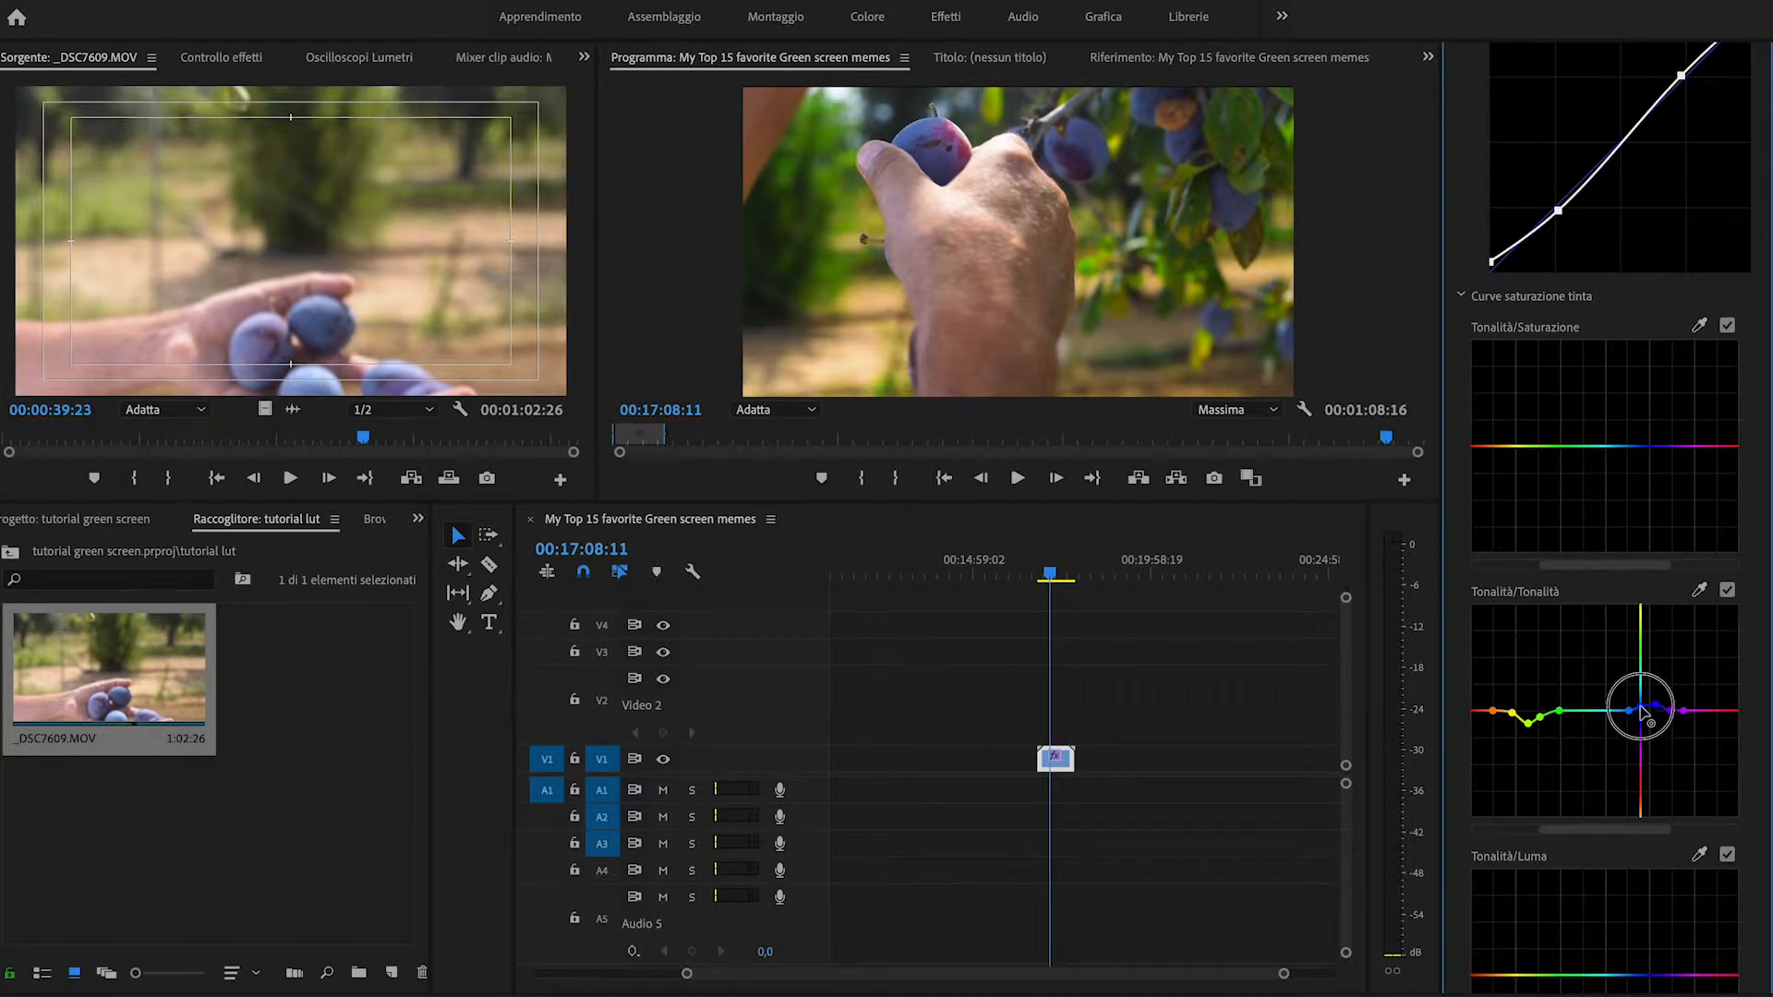
pyautogui.click(1667, 706)
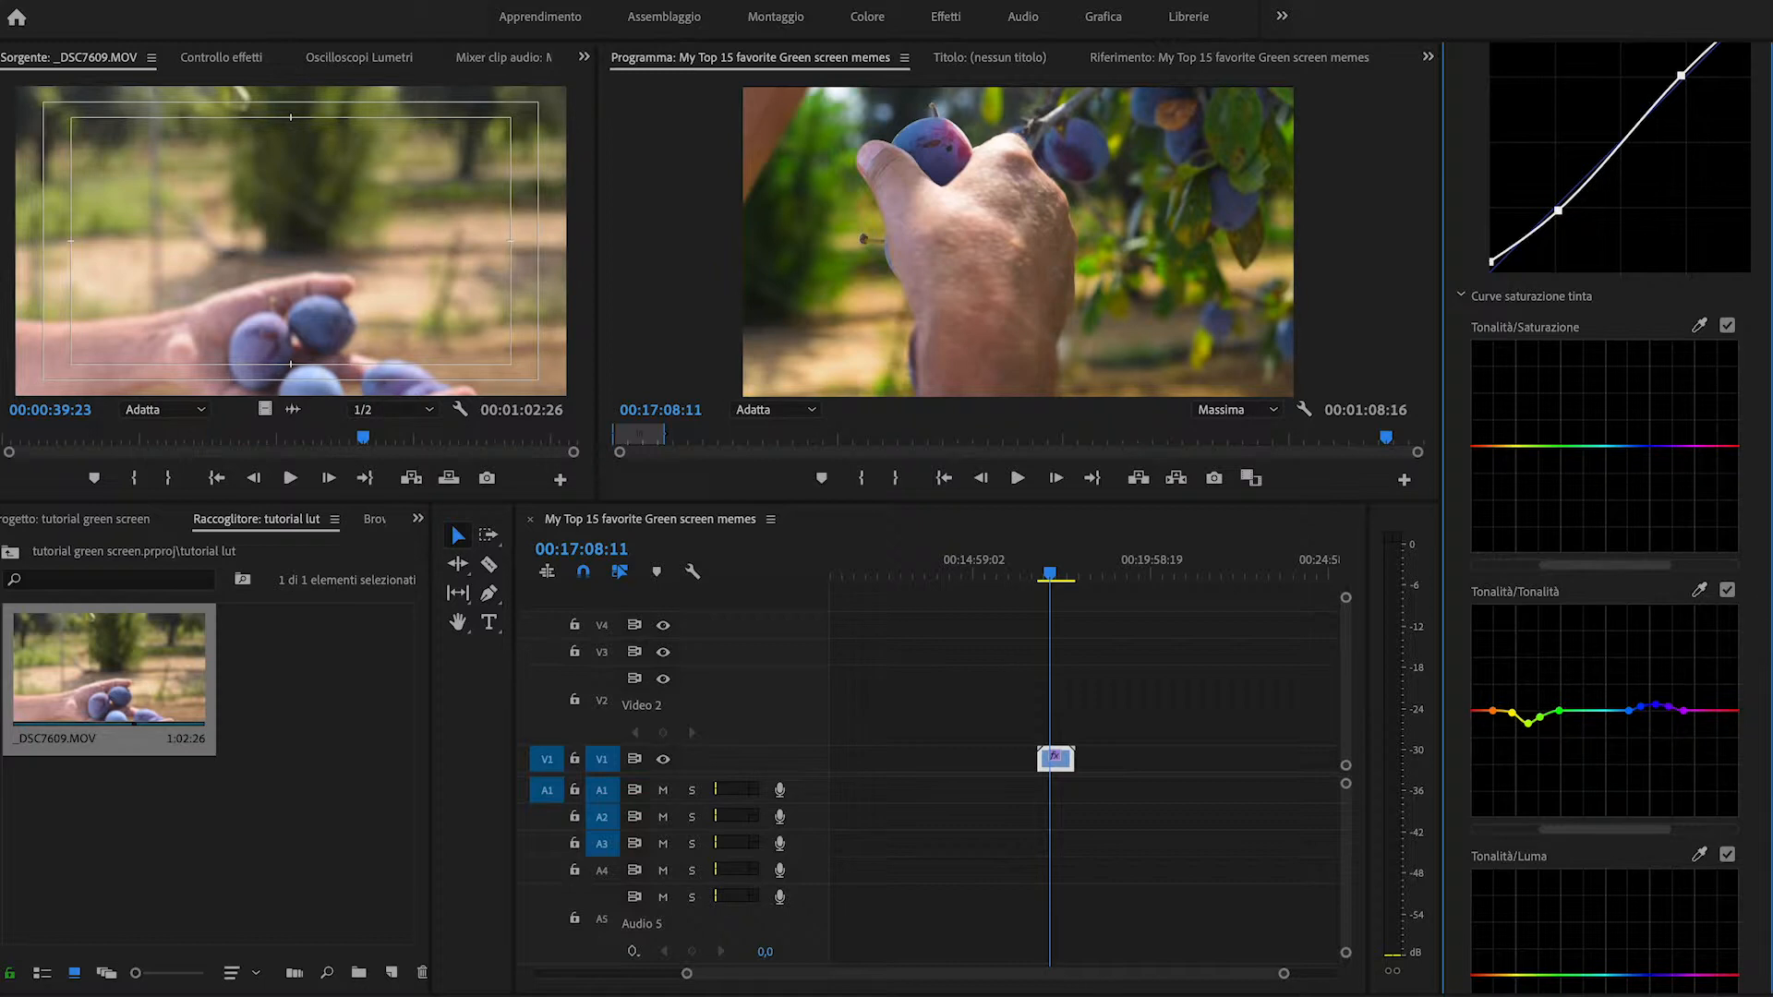
# Shape the red channel's RGB curve by lowering a shadow point and raising a highlight point slightly
pyautogui.scroll(4, 1635, 382)
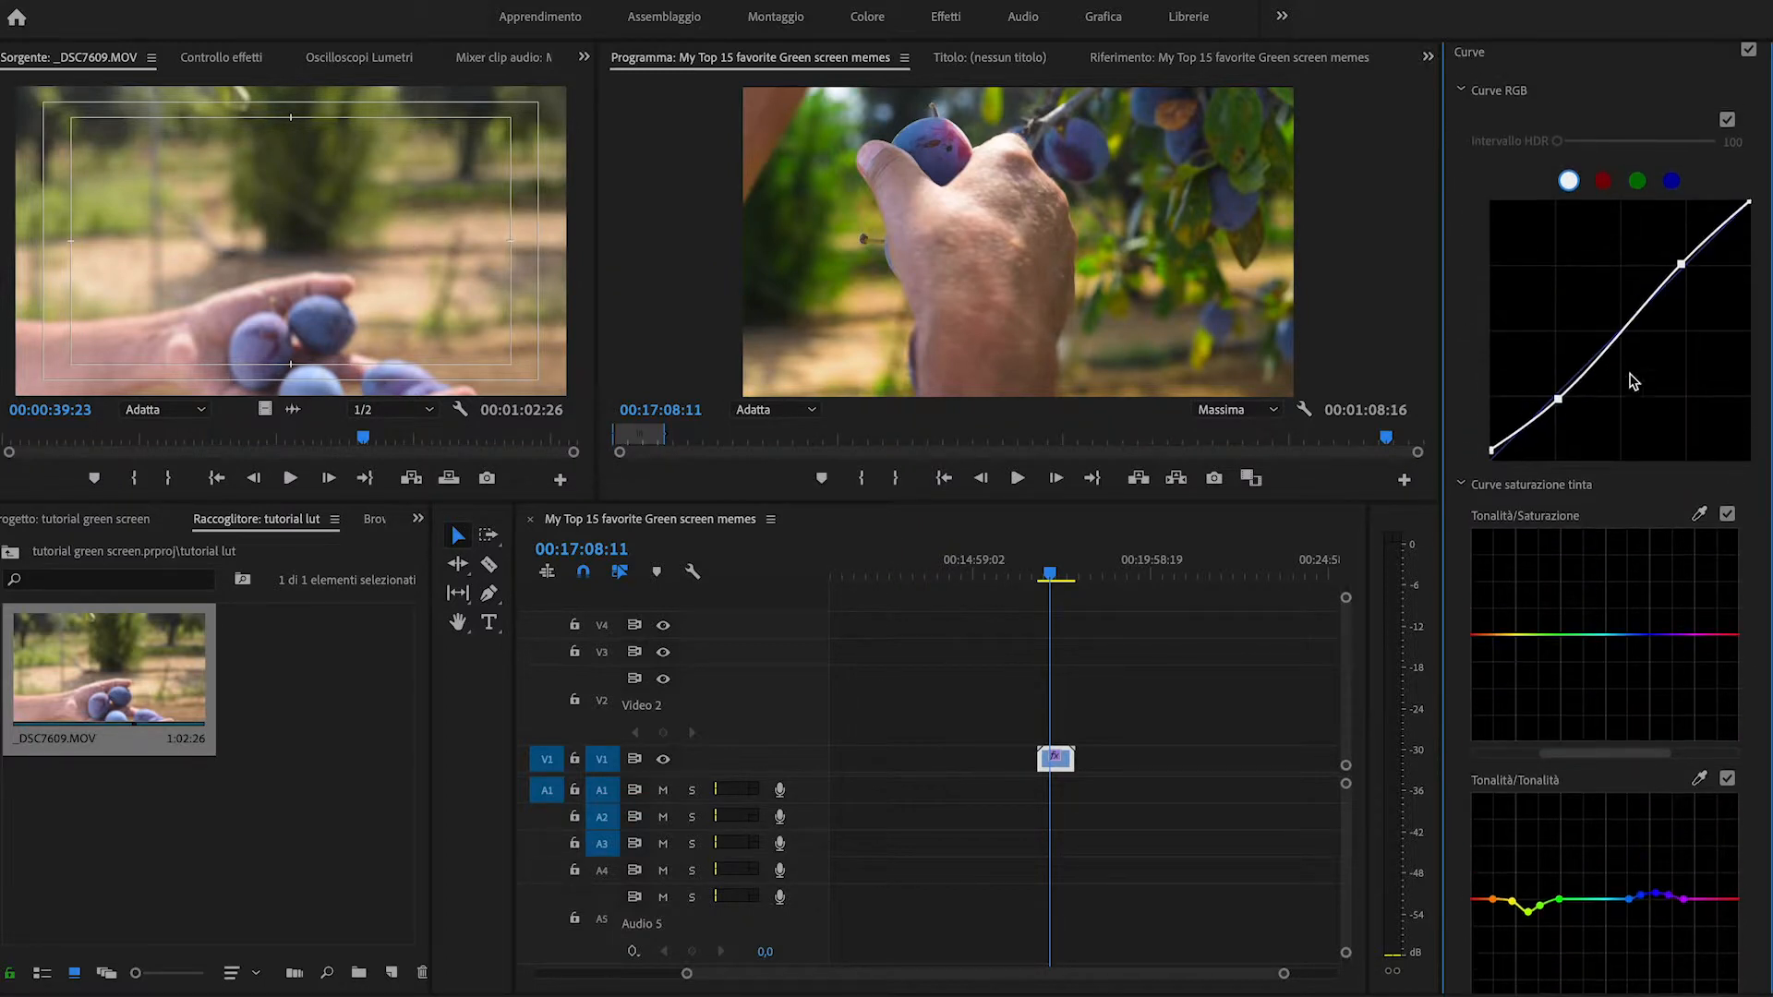
pyautogui.click(1602, 180)
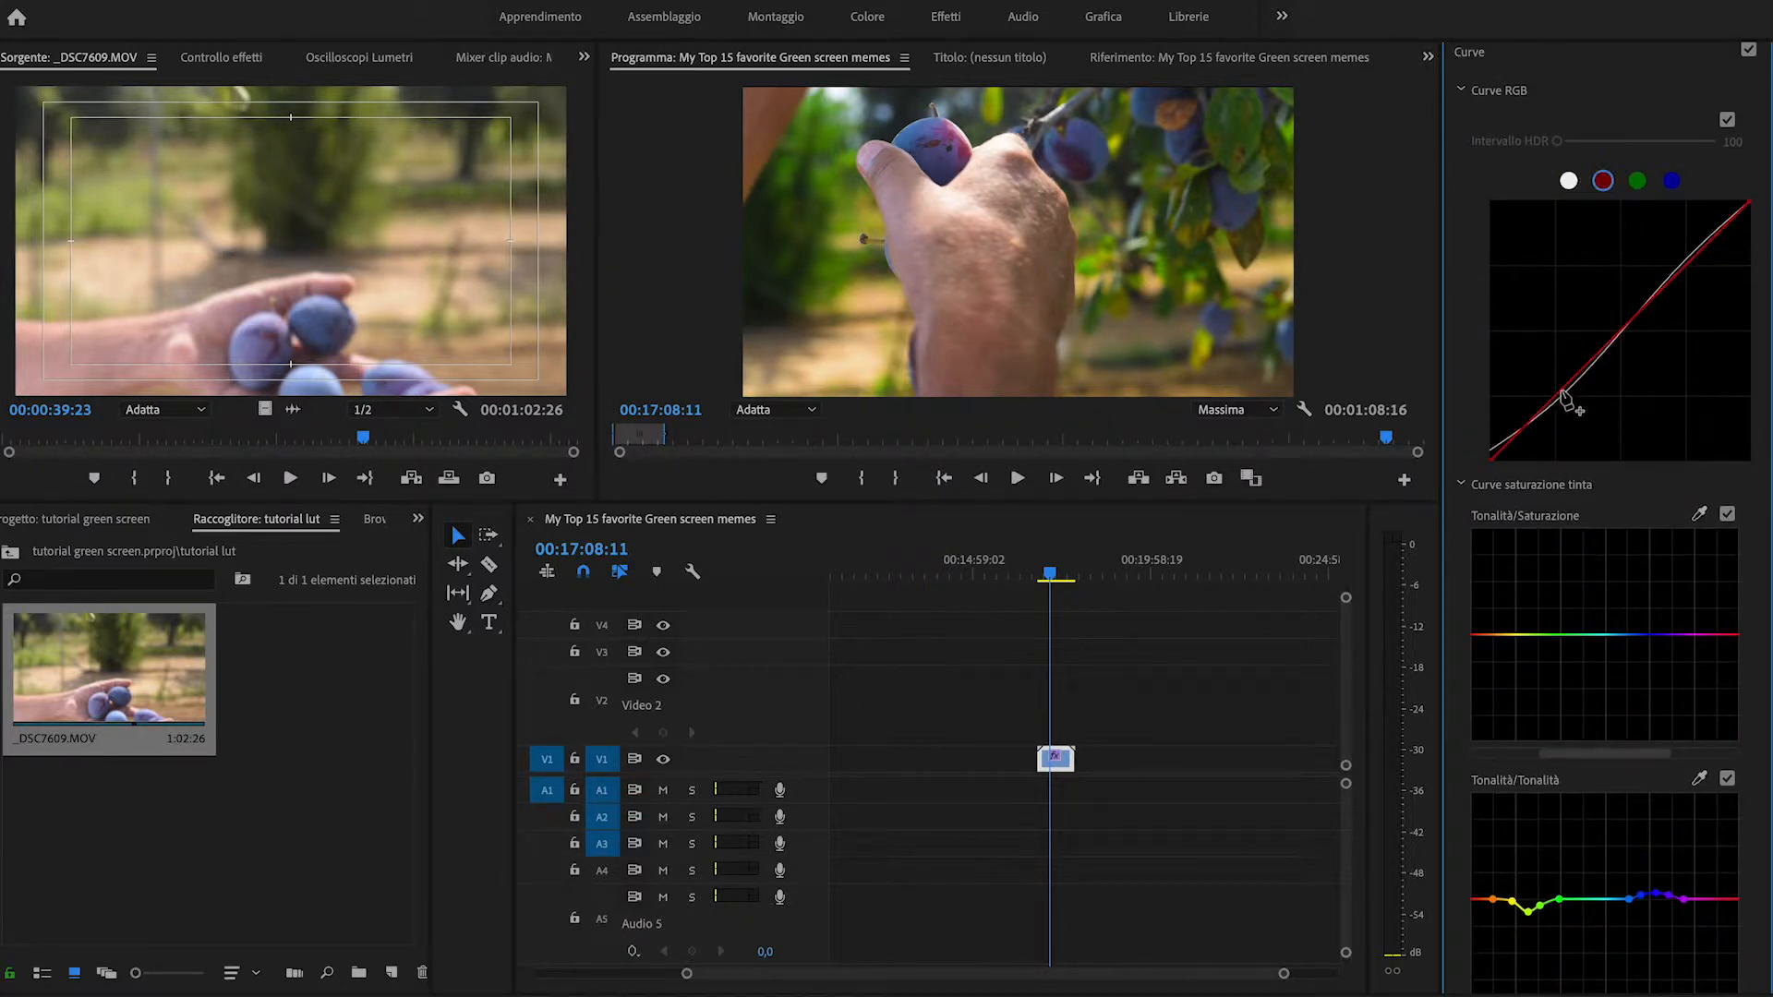
pyautogui.click(1559, 398)
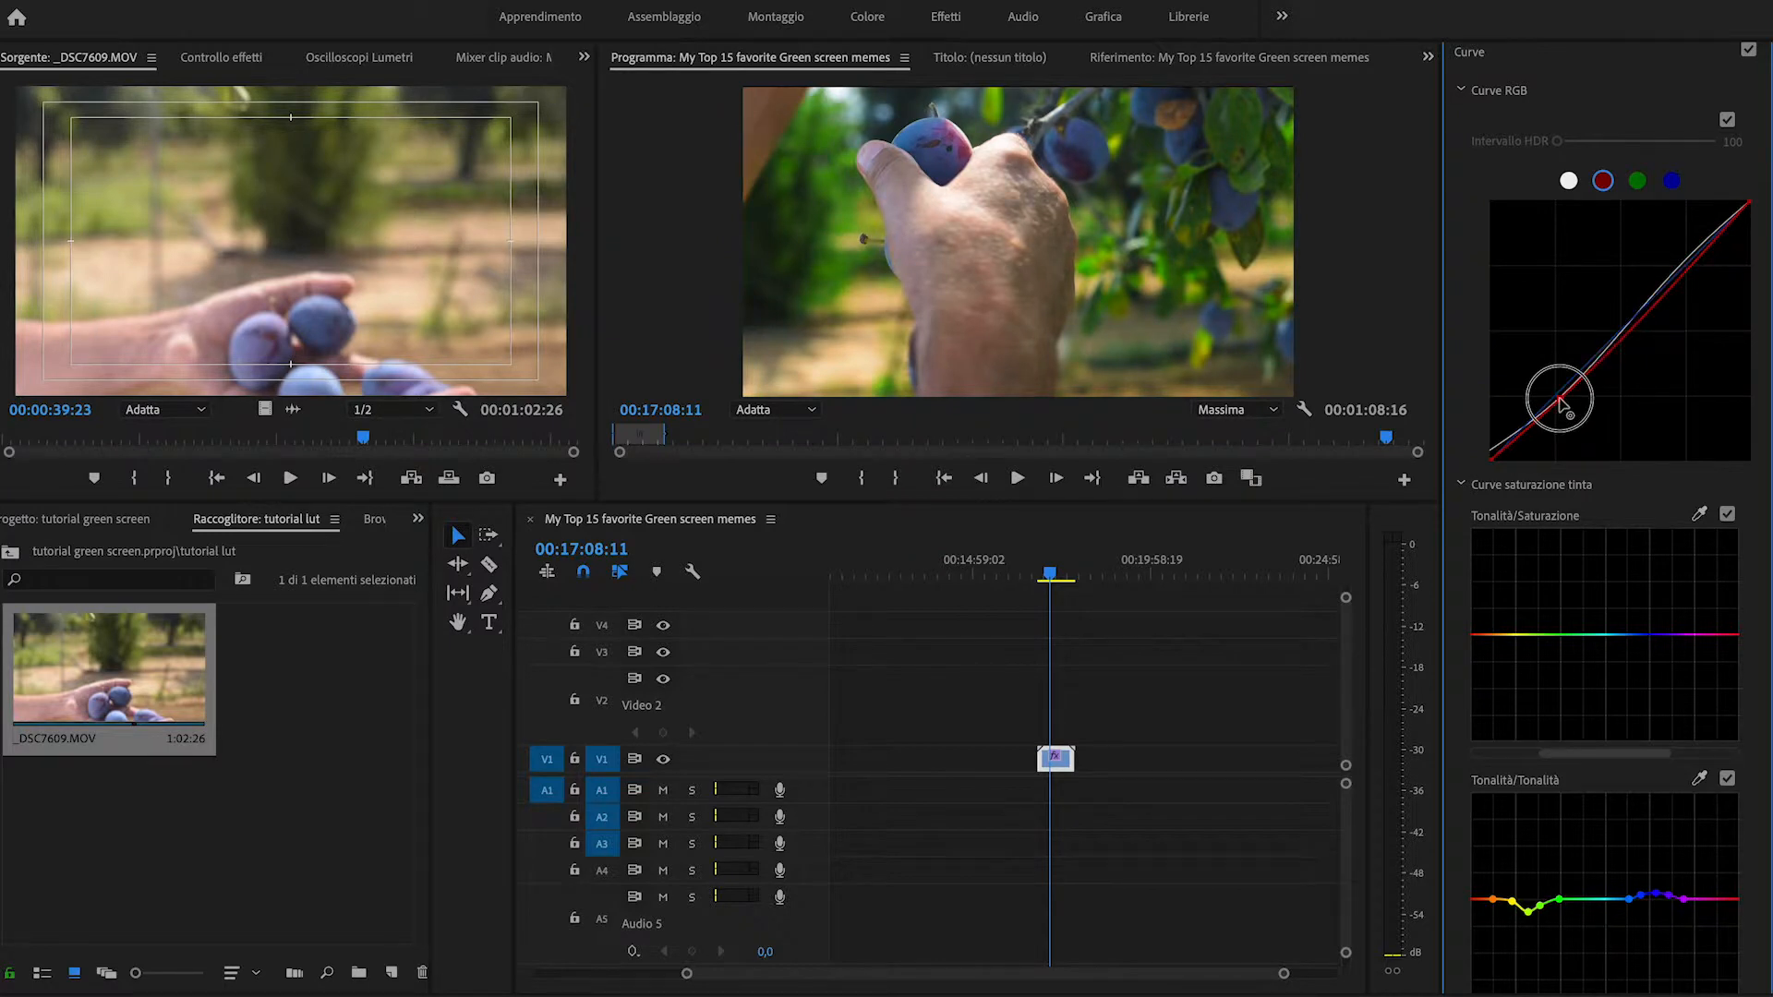
pyautogui.click(1676, 282)
pyautogui.moveTo(1676, 279); pyautogui.dragTo(1672, 276)
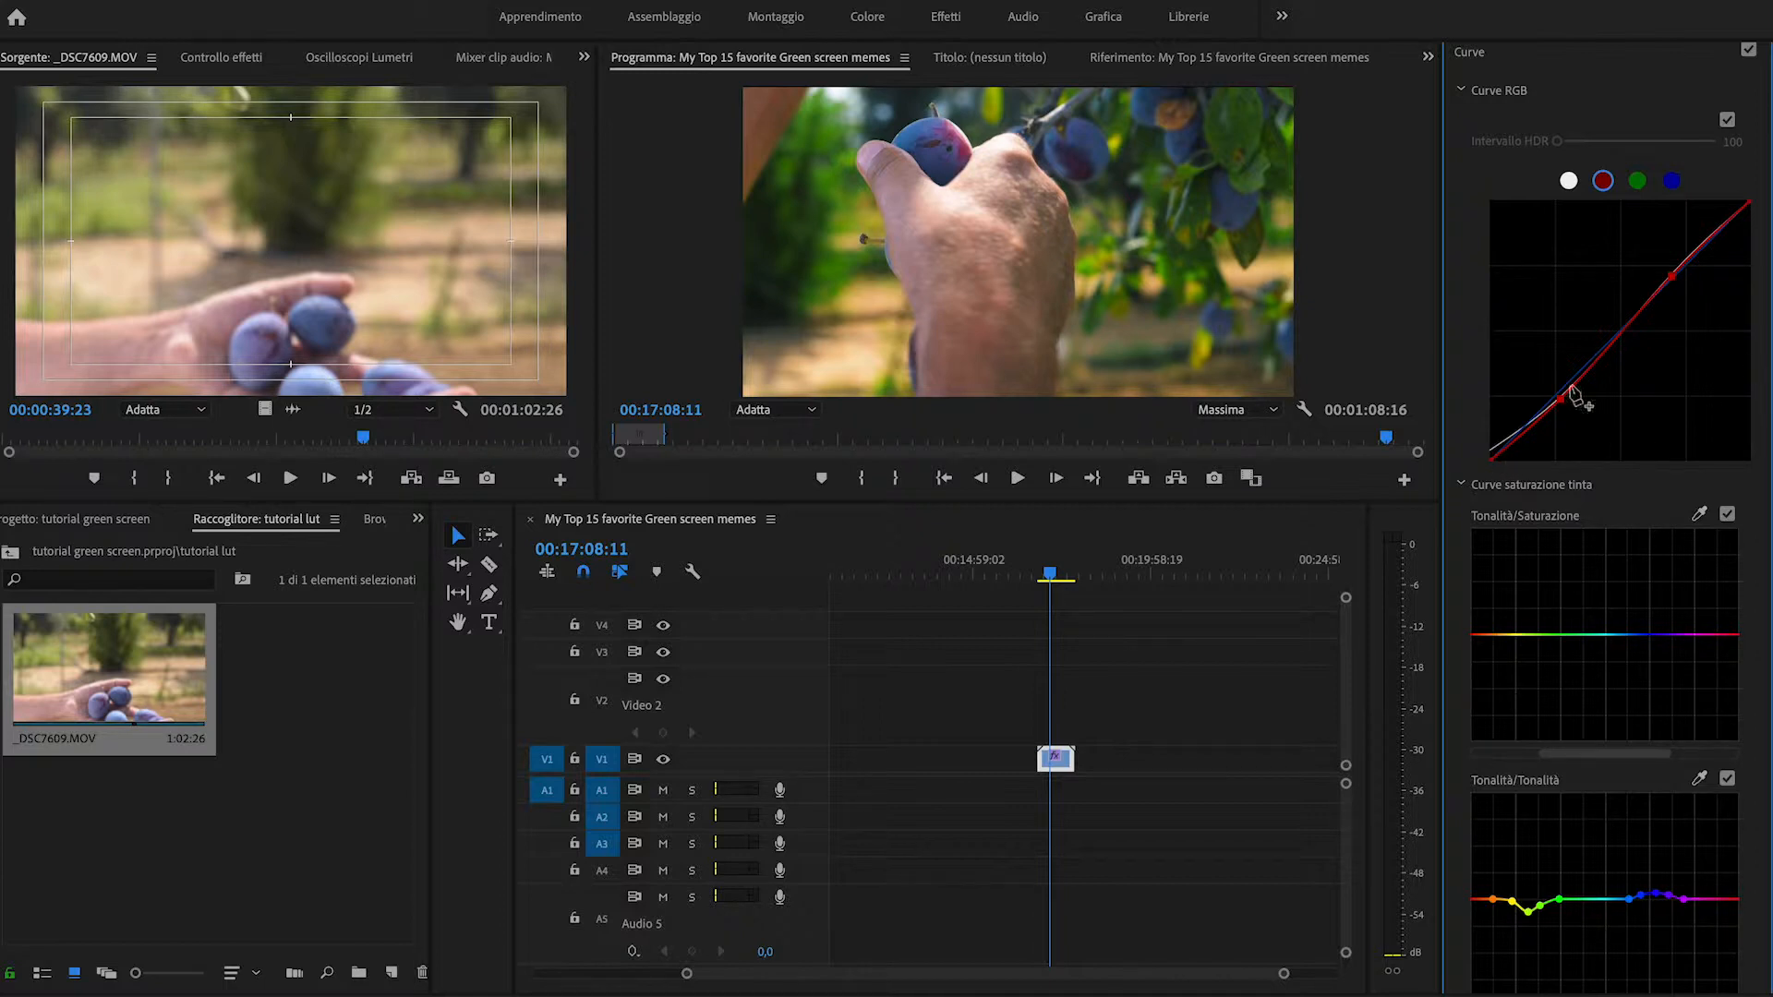
pyautogui.scroll(5, 1490, 347)
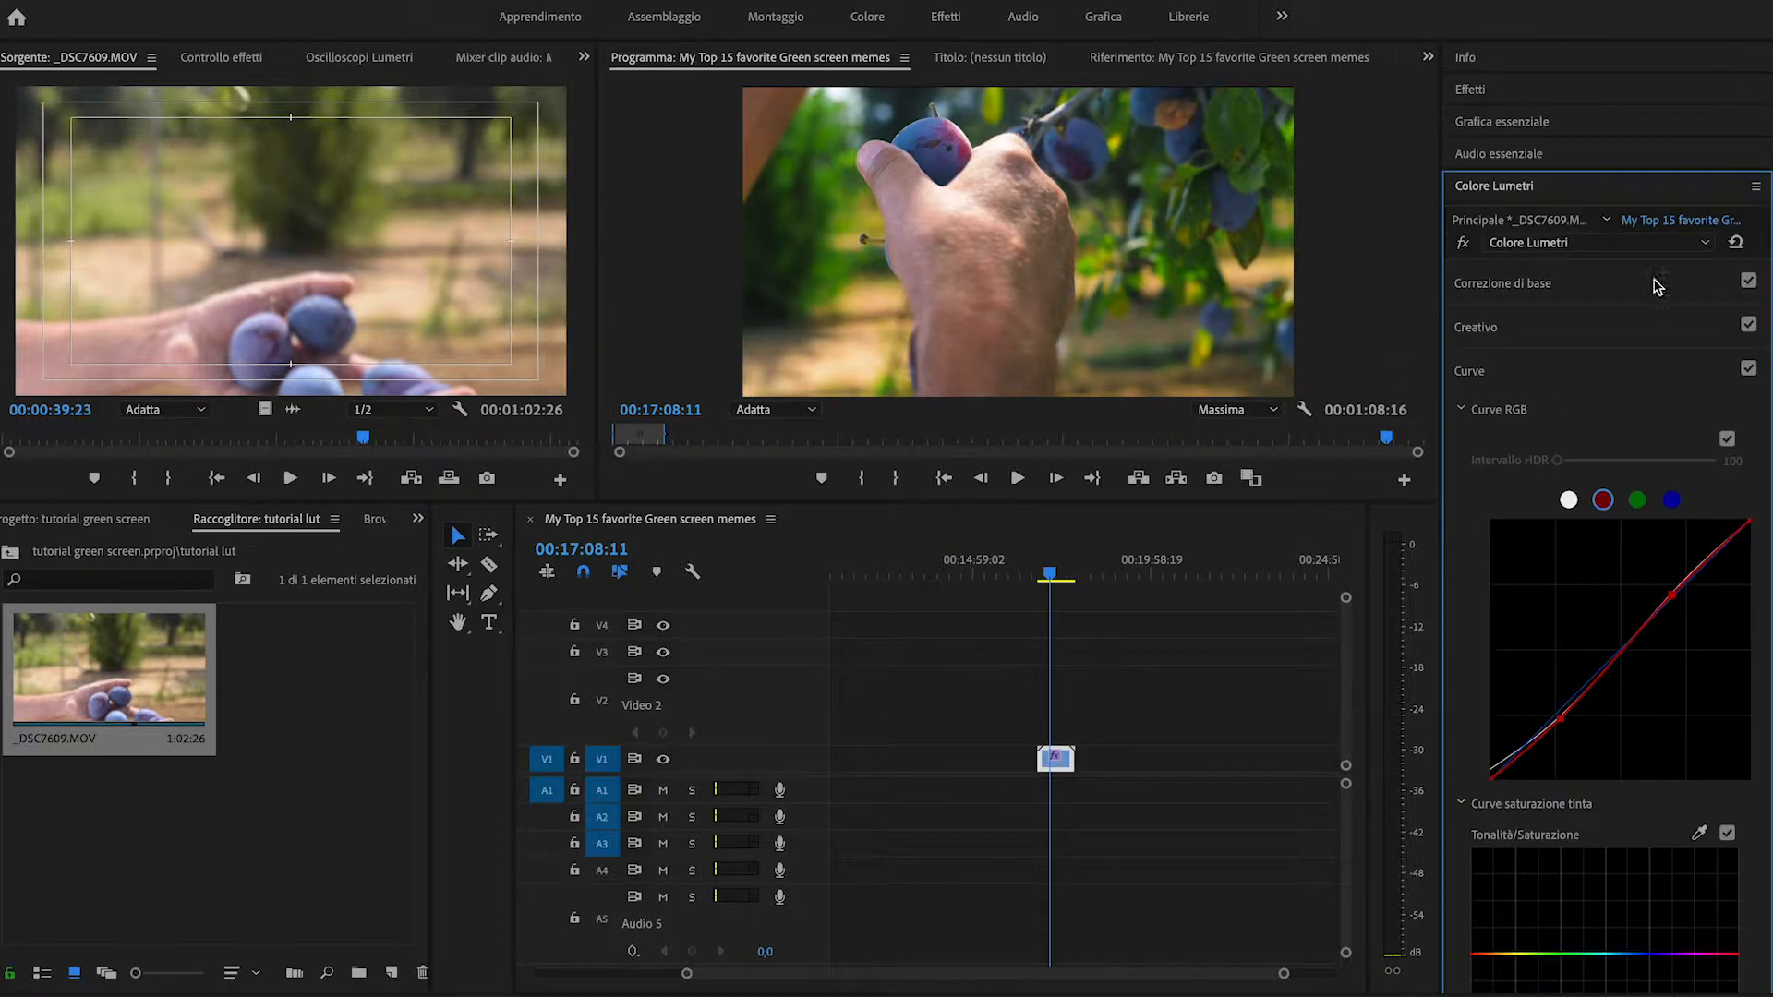
pyautogui.click(1600, 374)
# Switch the Lumetri grade off and on to compare it with the original, and review the graded footage around 00:17:06:16
pyautogui.click(1463, 247)
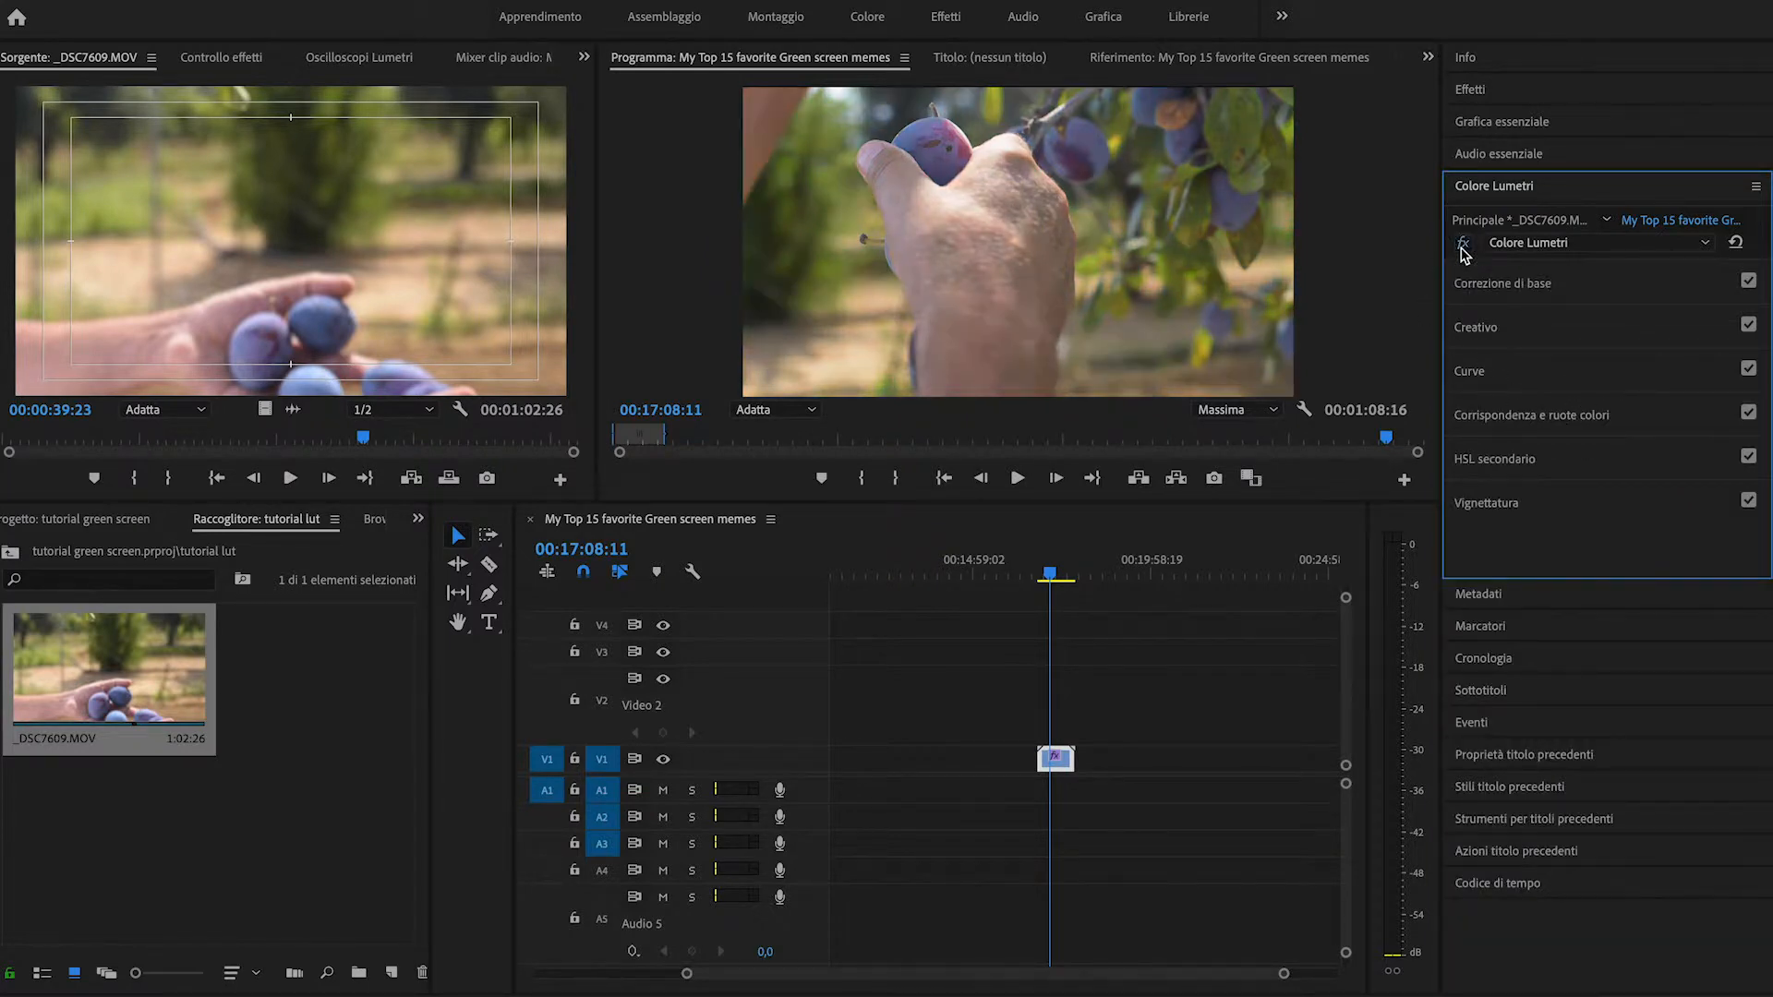
pyautogui.click(1464, 248)
pyautogui.click(1463, 248)
pyautogui.click(1464, 248)
pyautogui.click(1464, 248)
pyautogui.click(1464, 248)
pyautogui.click(1464, 247)
pyautogui.click(1463, 247)
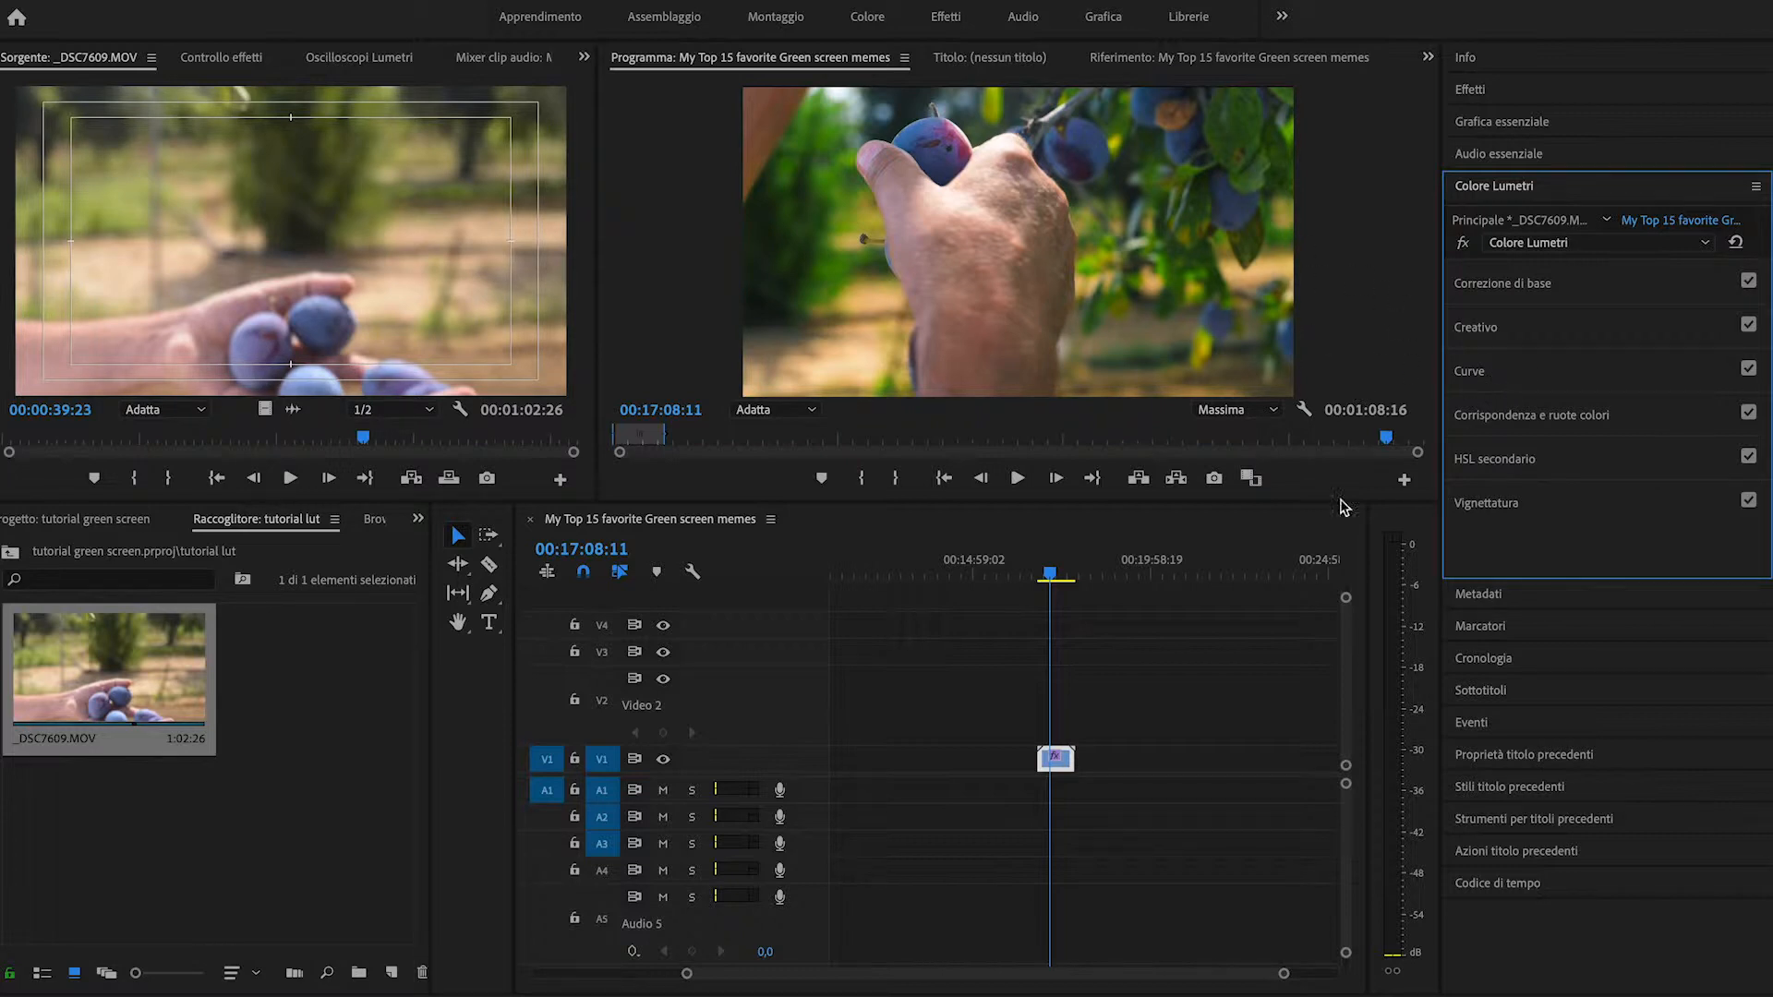
pyautogui.click(1061, 576)
pyautogui.moveTo(1064, 579); pyautogui.dragTo(1053, 584)
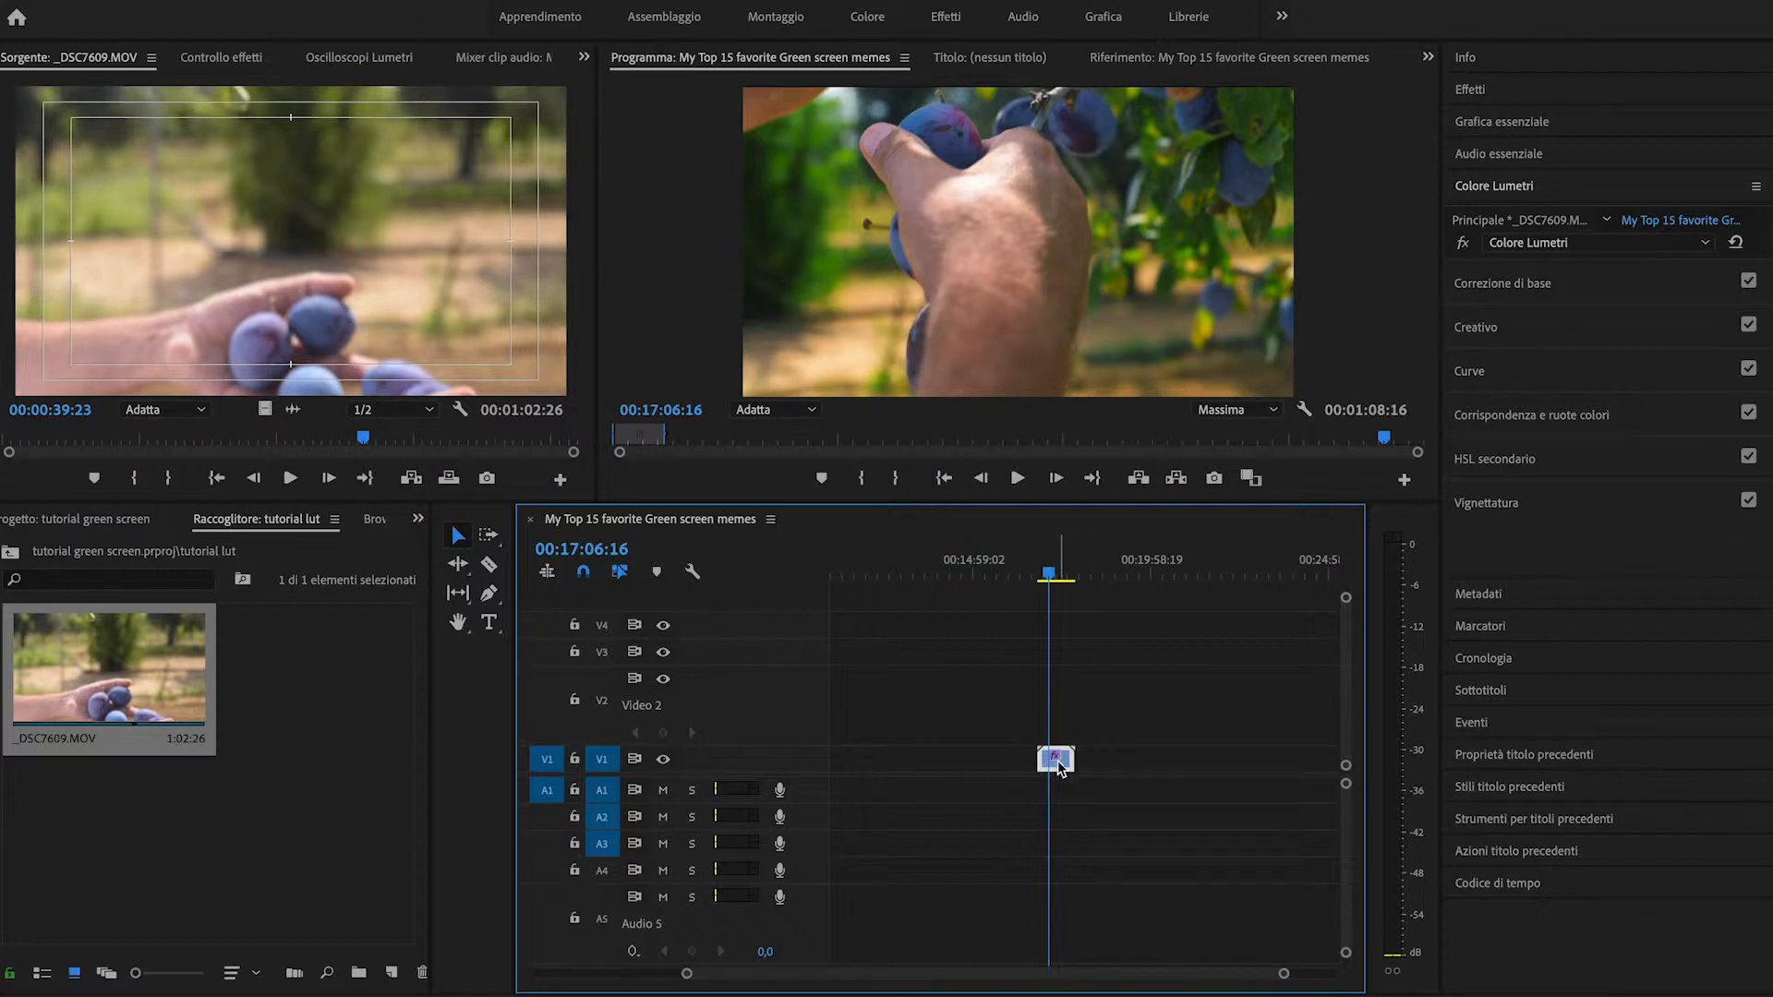
# Export the Lumetri grade as a .cube LUT named "esempio tutorial" into the miei LUTS folder
pyautogui.click(1755, 187)
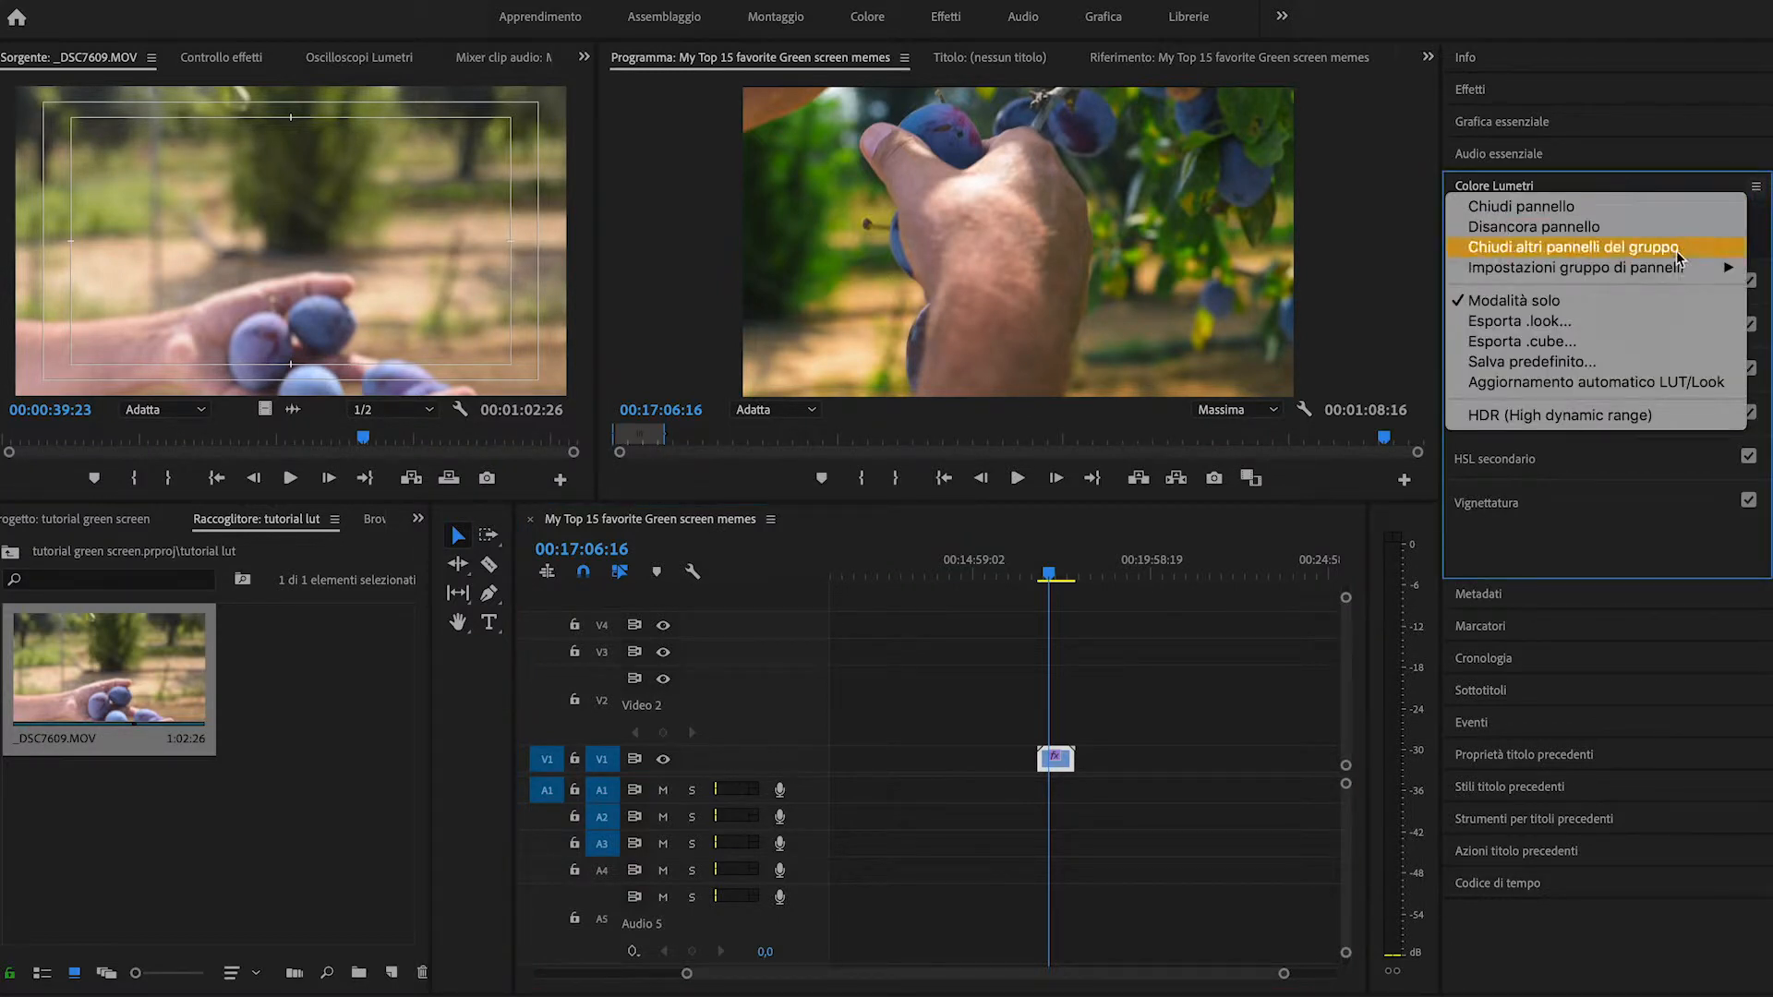
pyautogui.click(1556, 347)
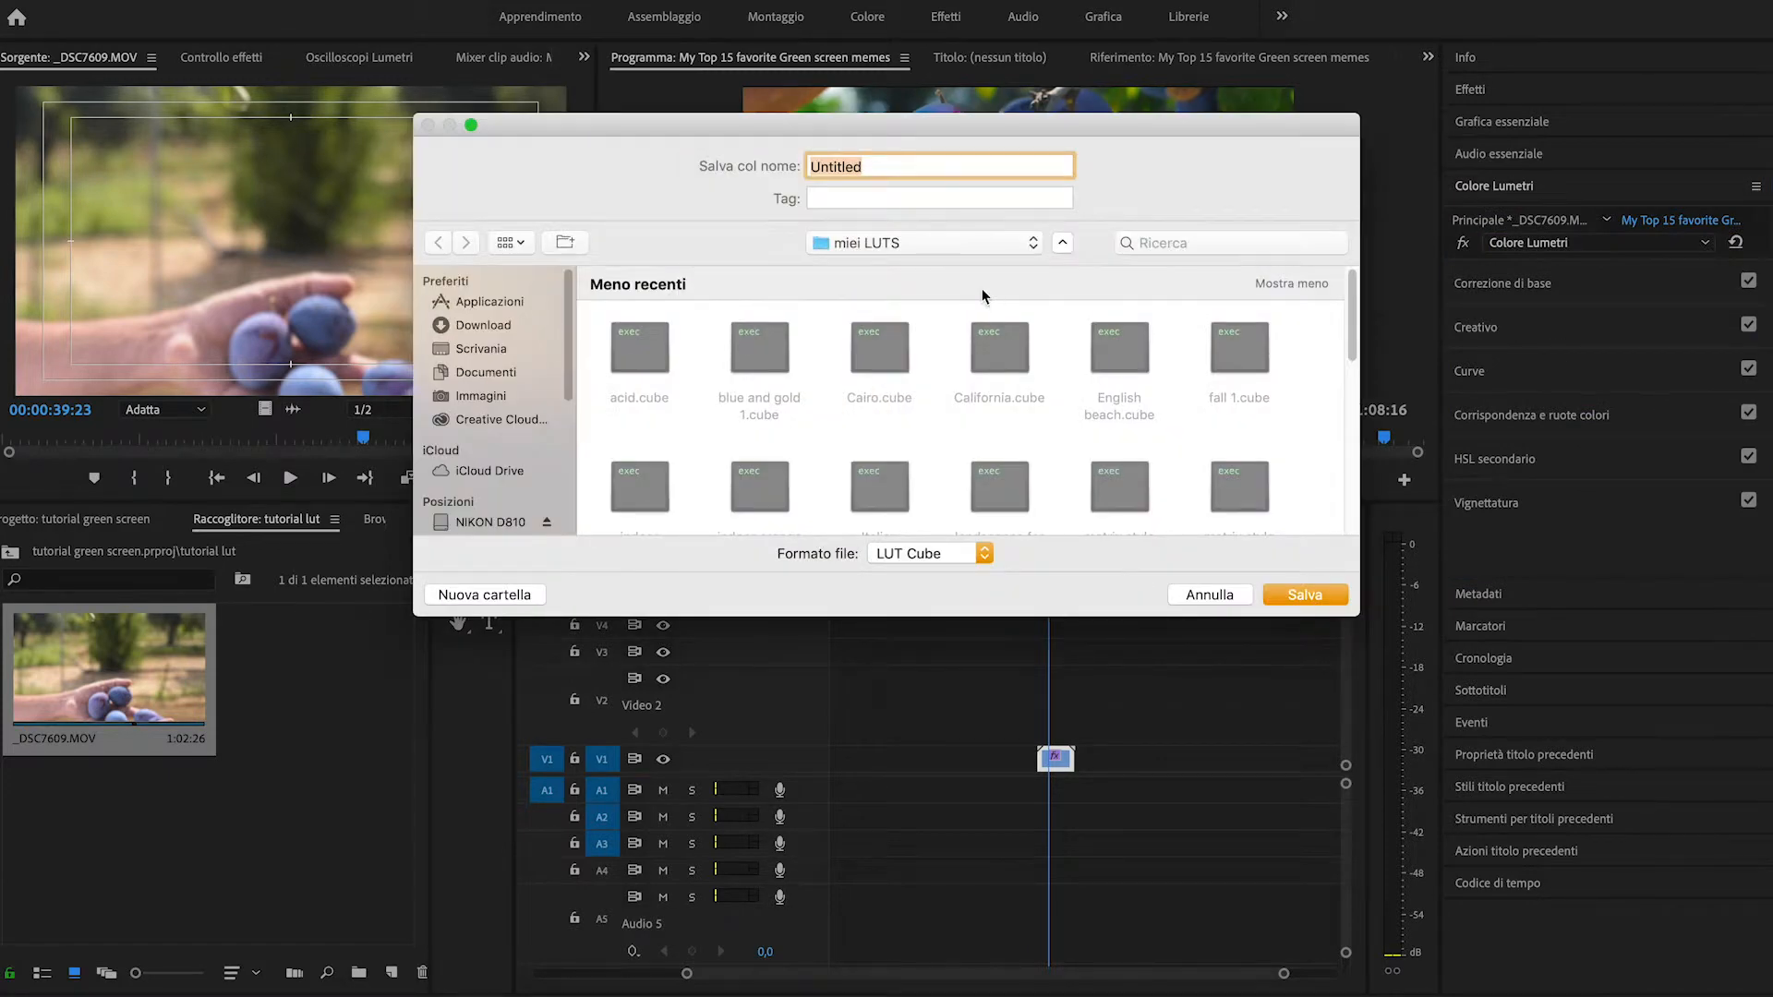
pyautogui.moveTo(1351, 323)
pyautogui.mouseDown()
pyautogui.moveTo(1349, 384)
pyautogui.moveTo(1354, 304)
pyautogui.mouseUp()
pyautogui.press('BackSpace')
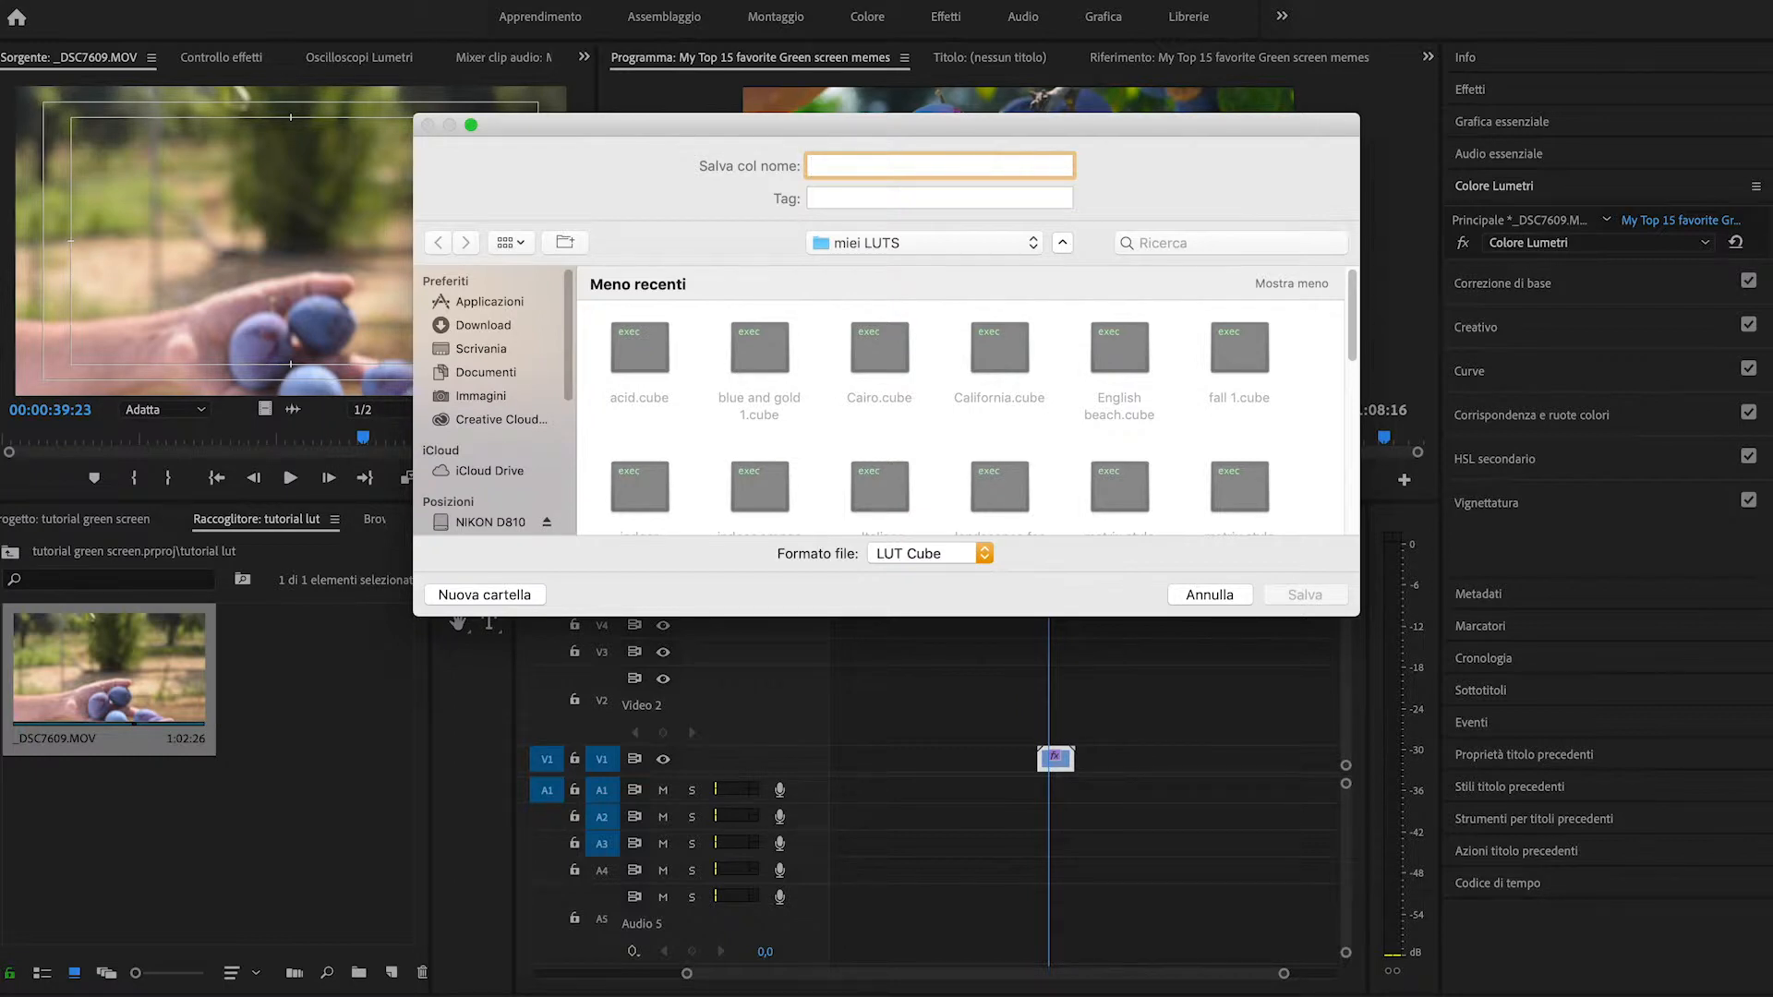
pyautogui.write('esempio tutorial')
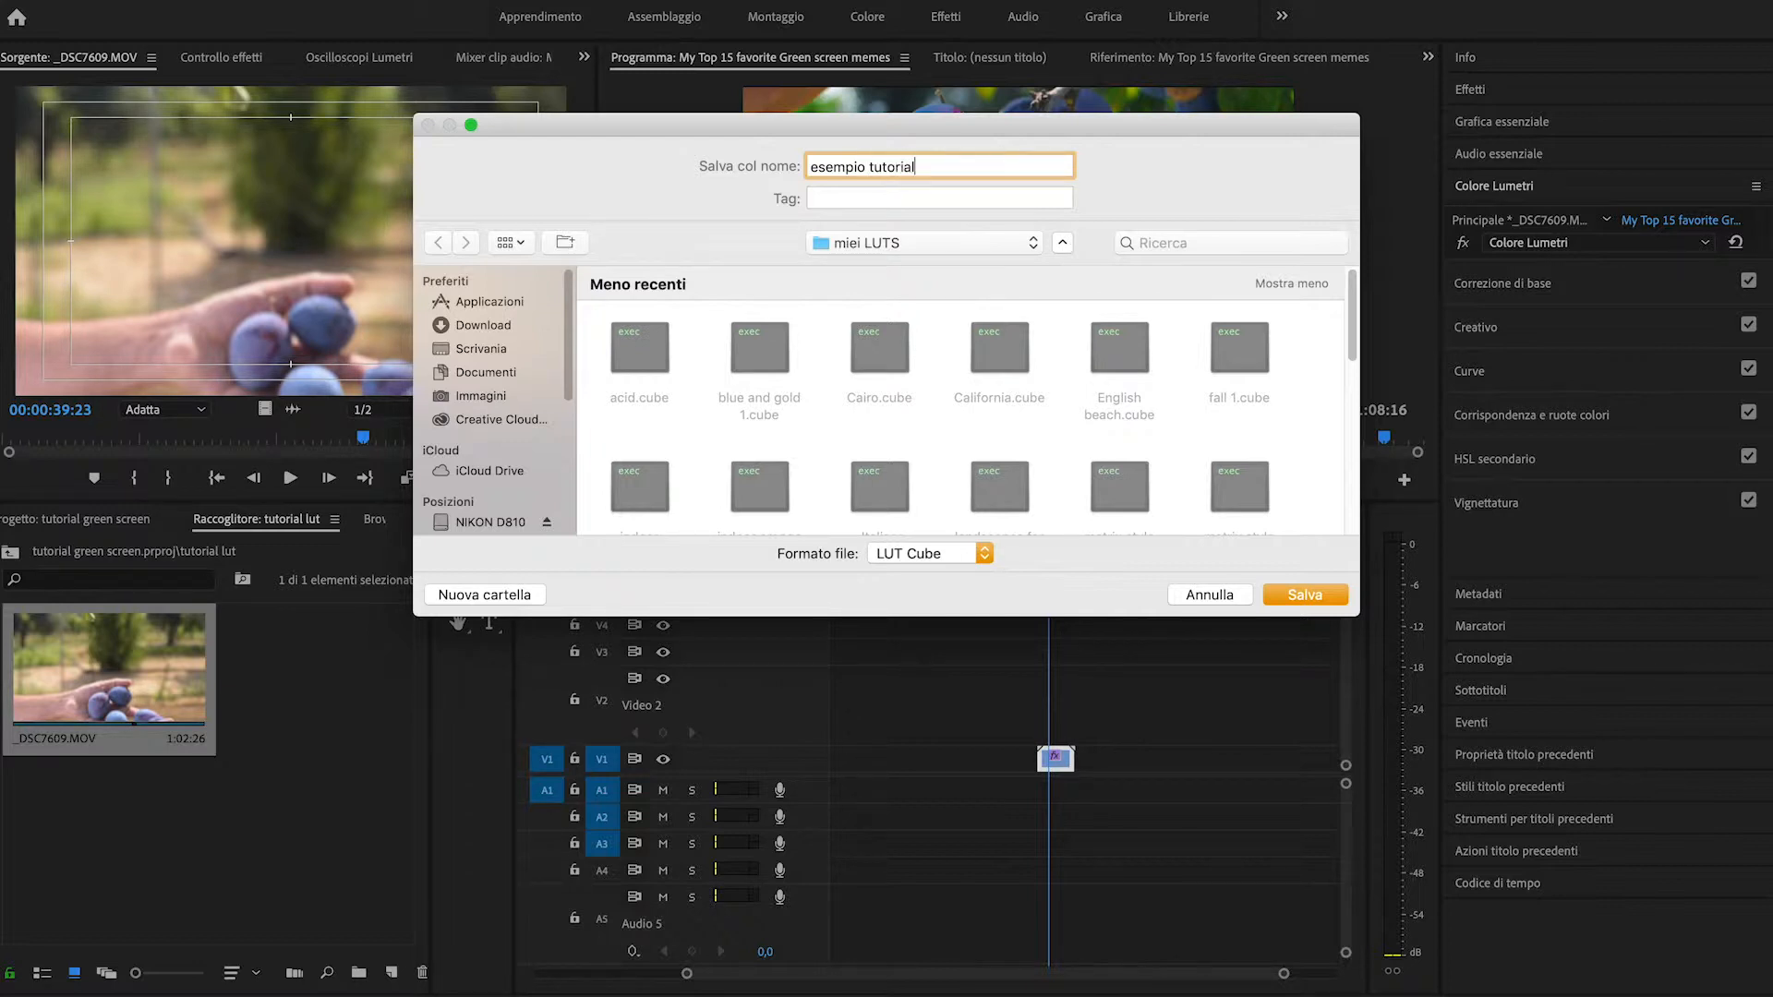
pyautogui.click(1326, 600)
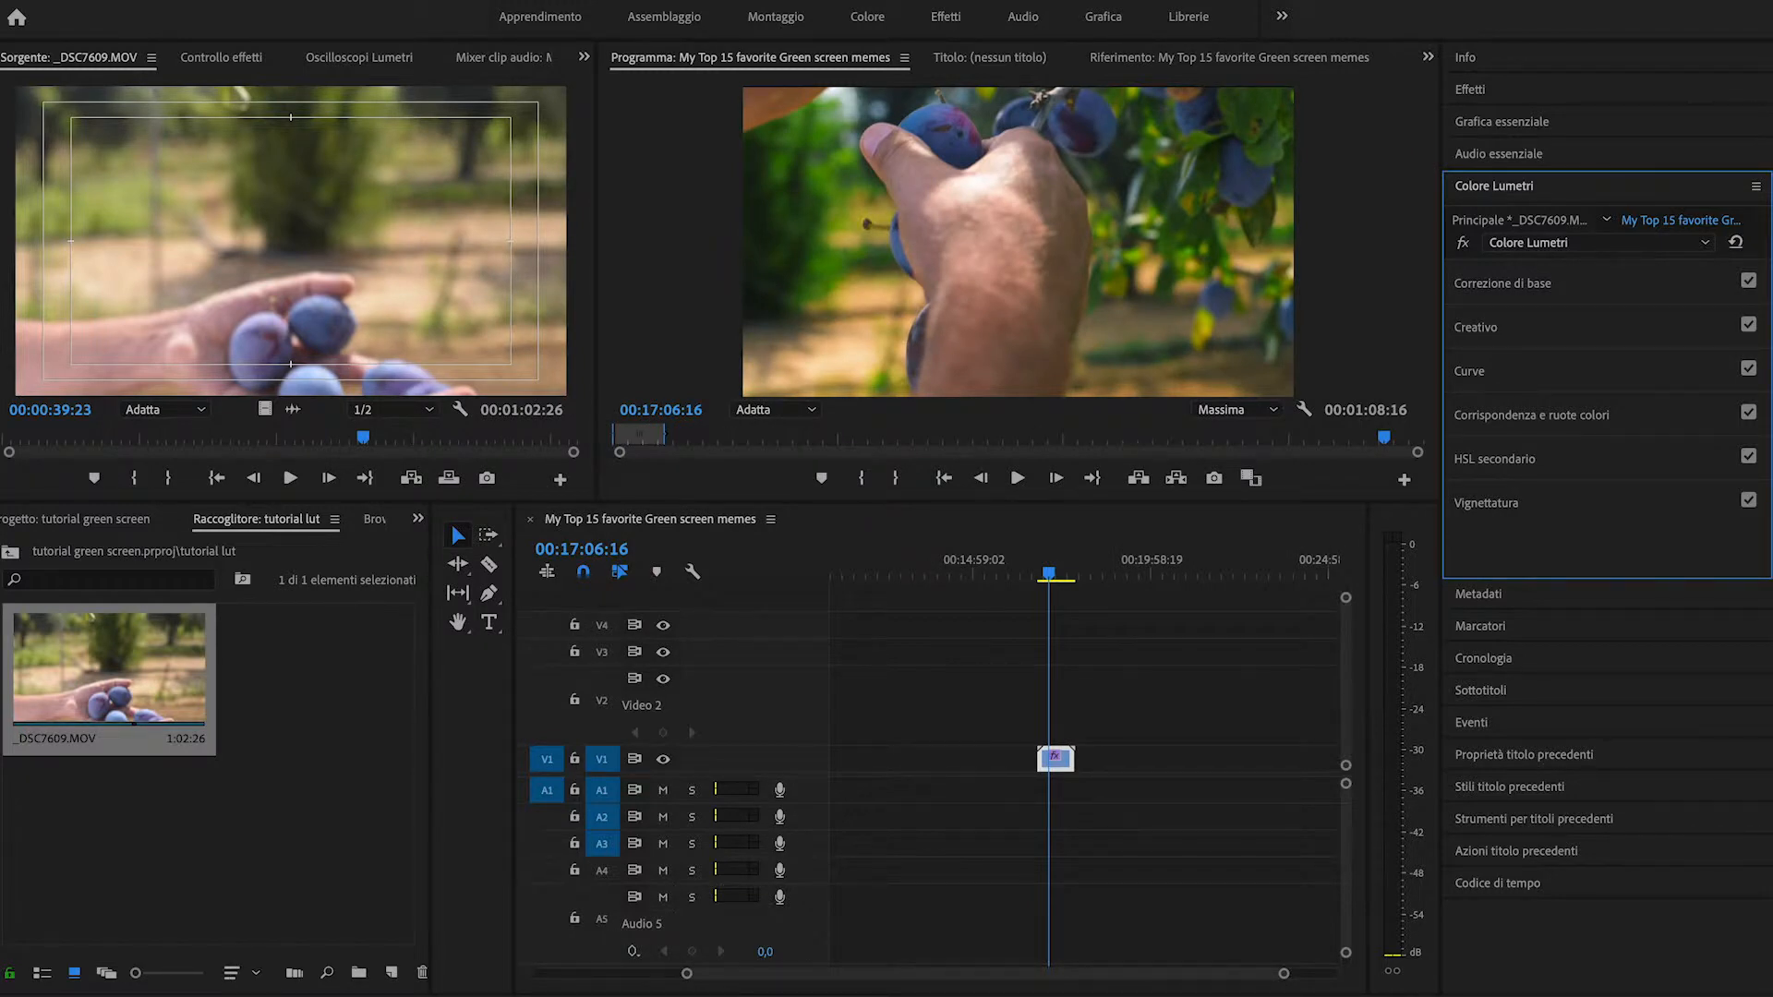
# Switch to Finder and locate esempio tutorial.cube on the Maxtor drive under TUTORIAL E RECENSIONI UPULP, in miei LUTS
pyautogui.click(205, 979)
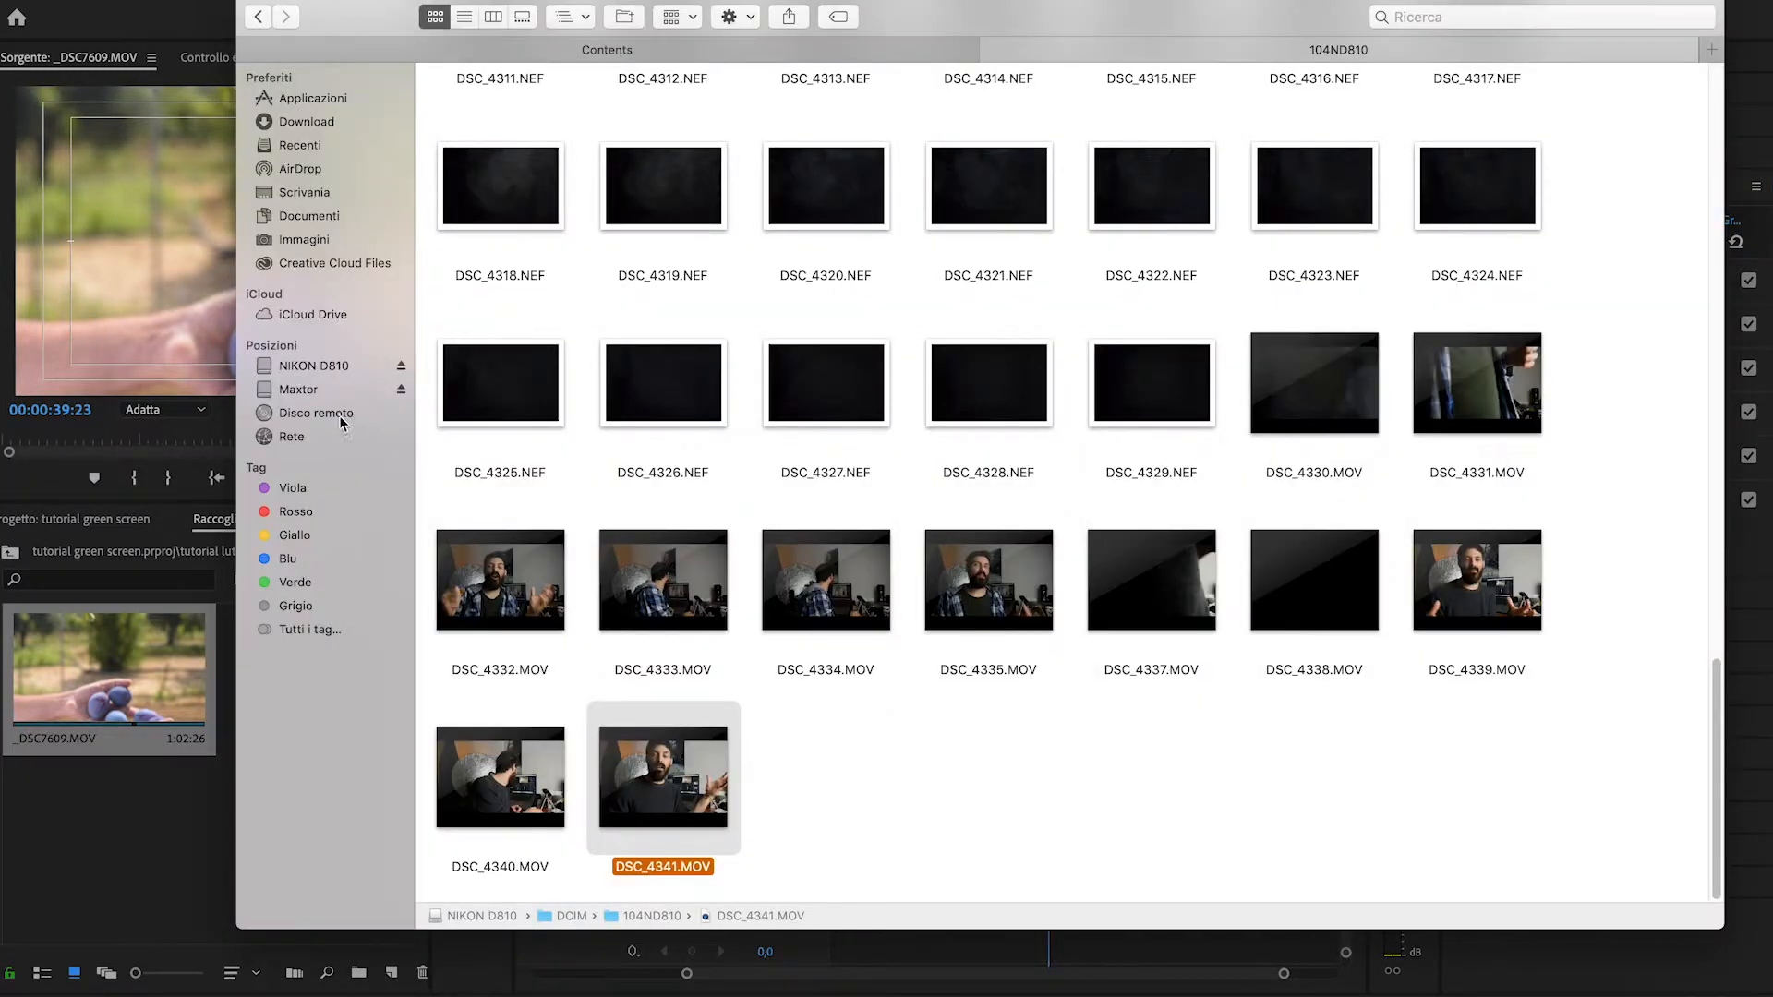
pyautogui.click(303, 388)
pyautogui.scroll(-10, 1151, 642)
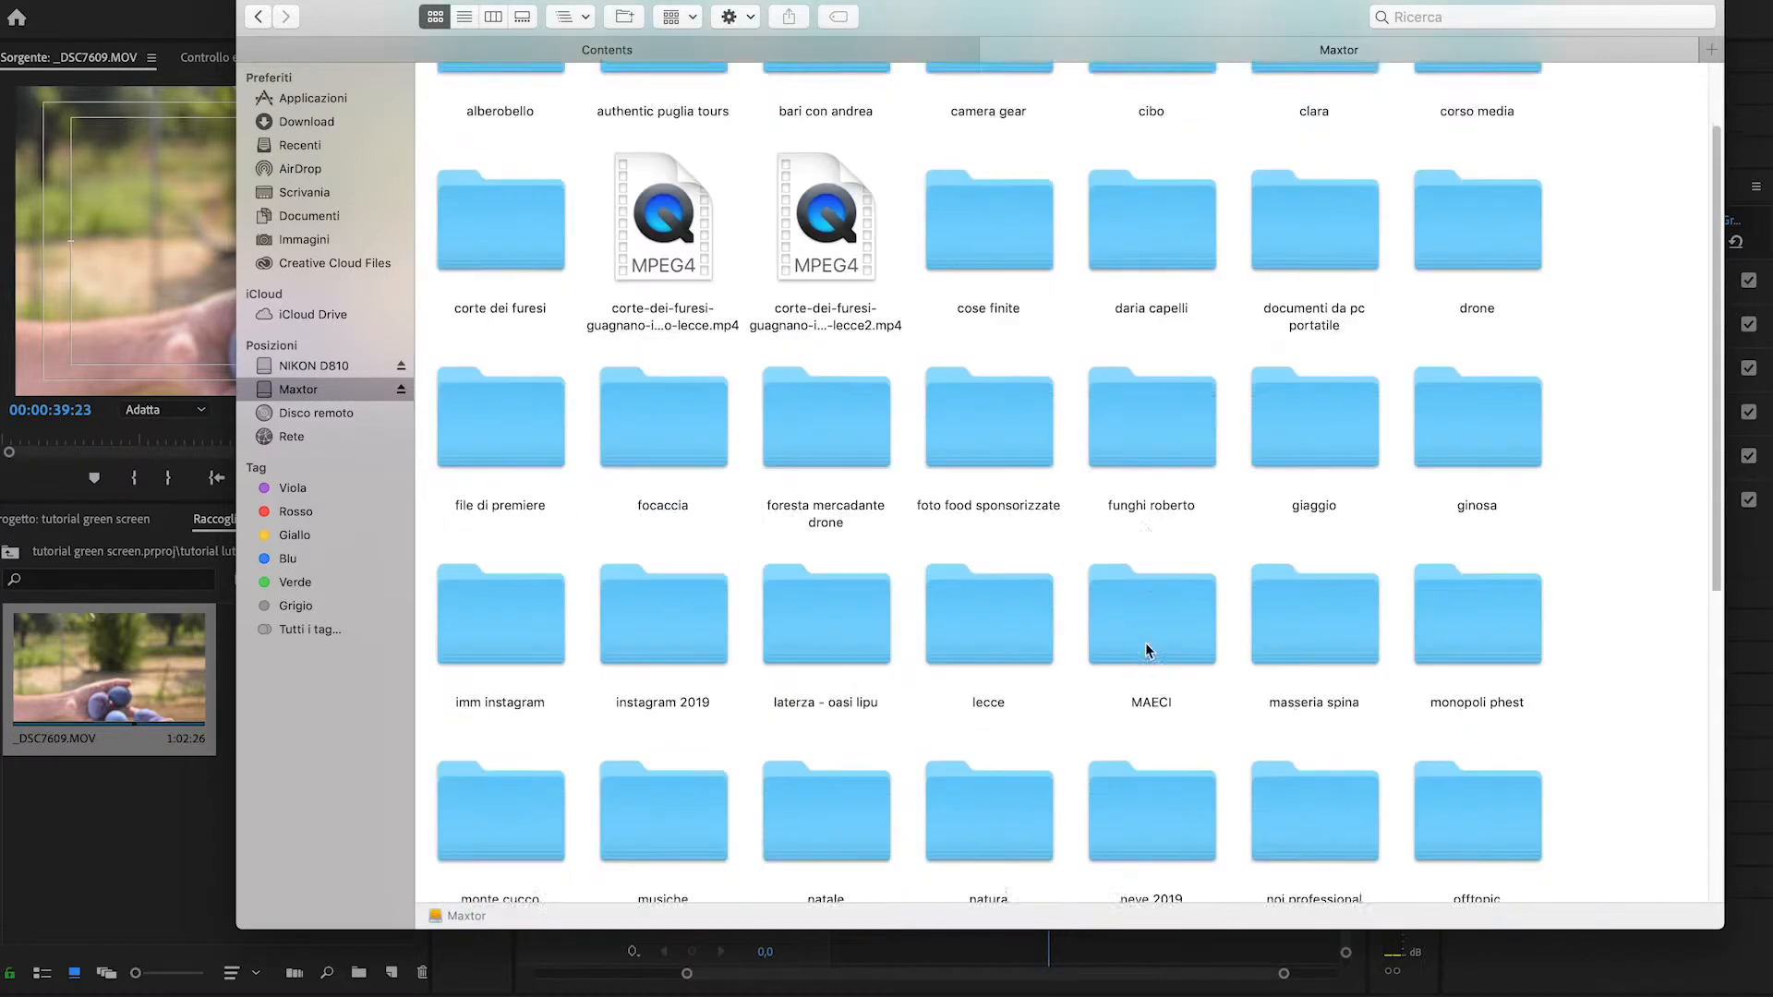
pyautogui.scroll(-2, 1145, 646)
pyautogui.doubleClick(781, 553)
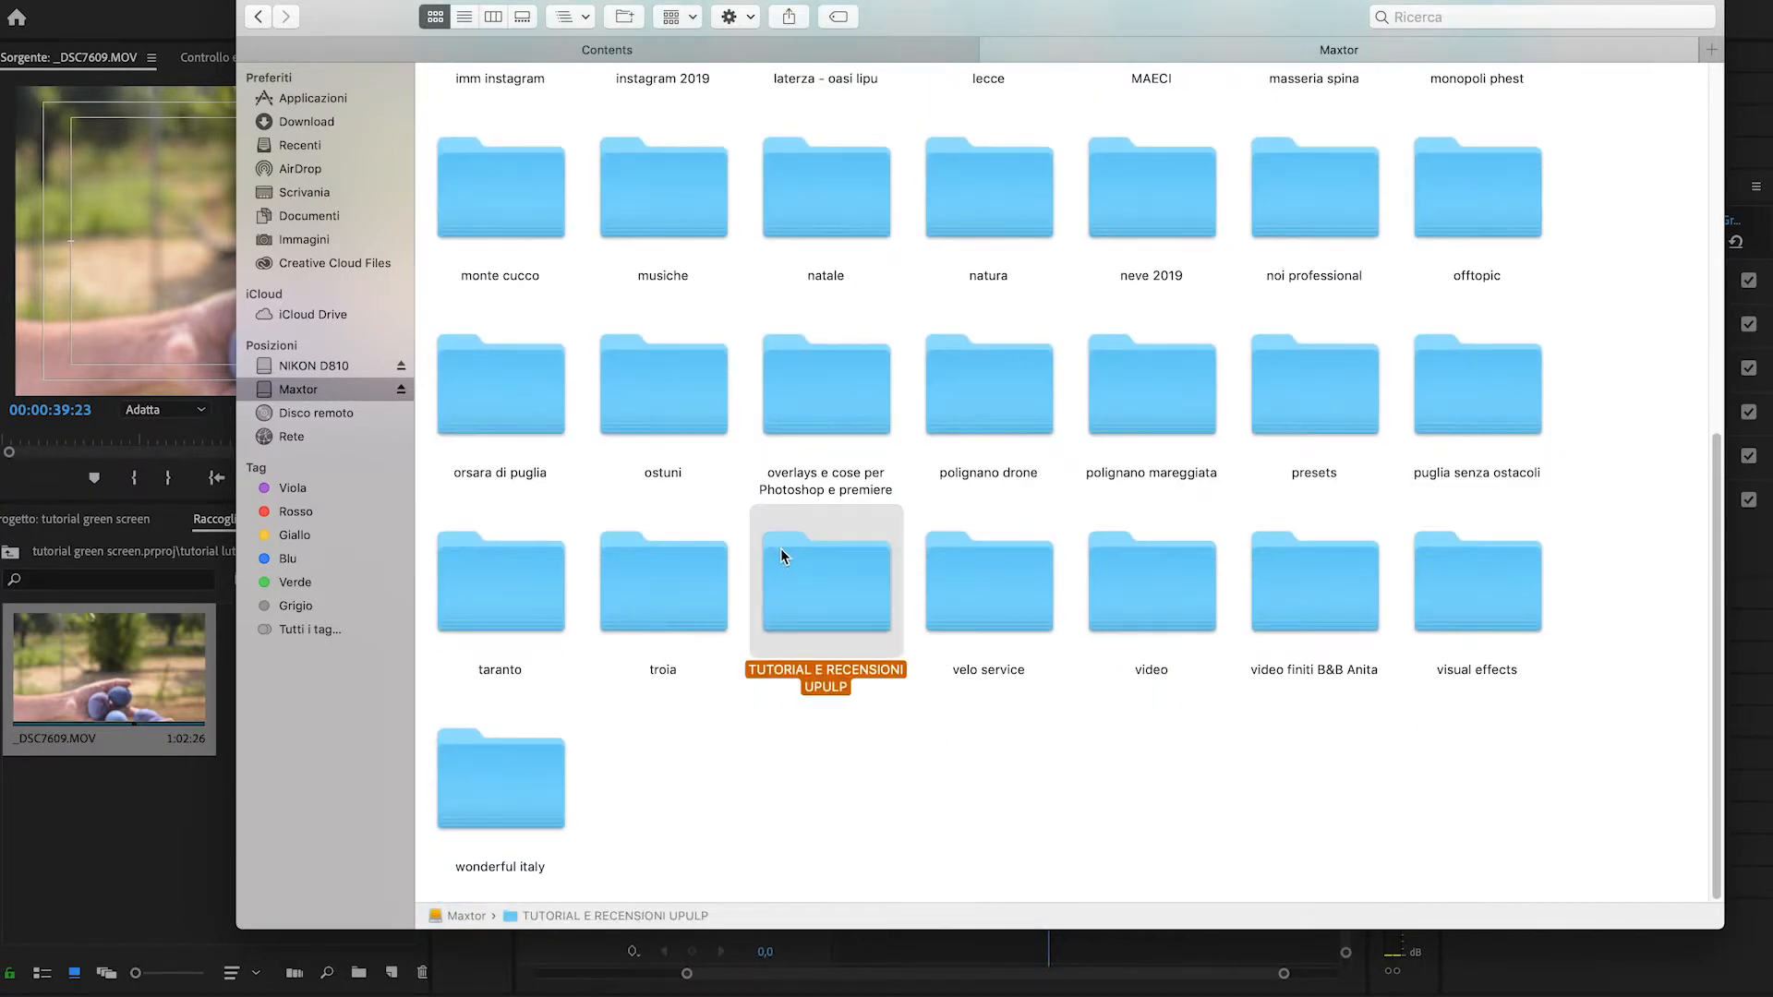
pyautogui.scroll(-10, 1295, 624)
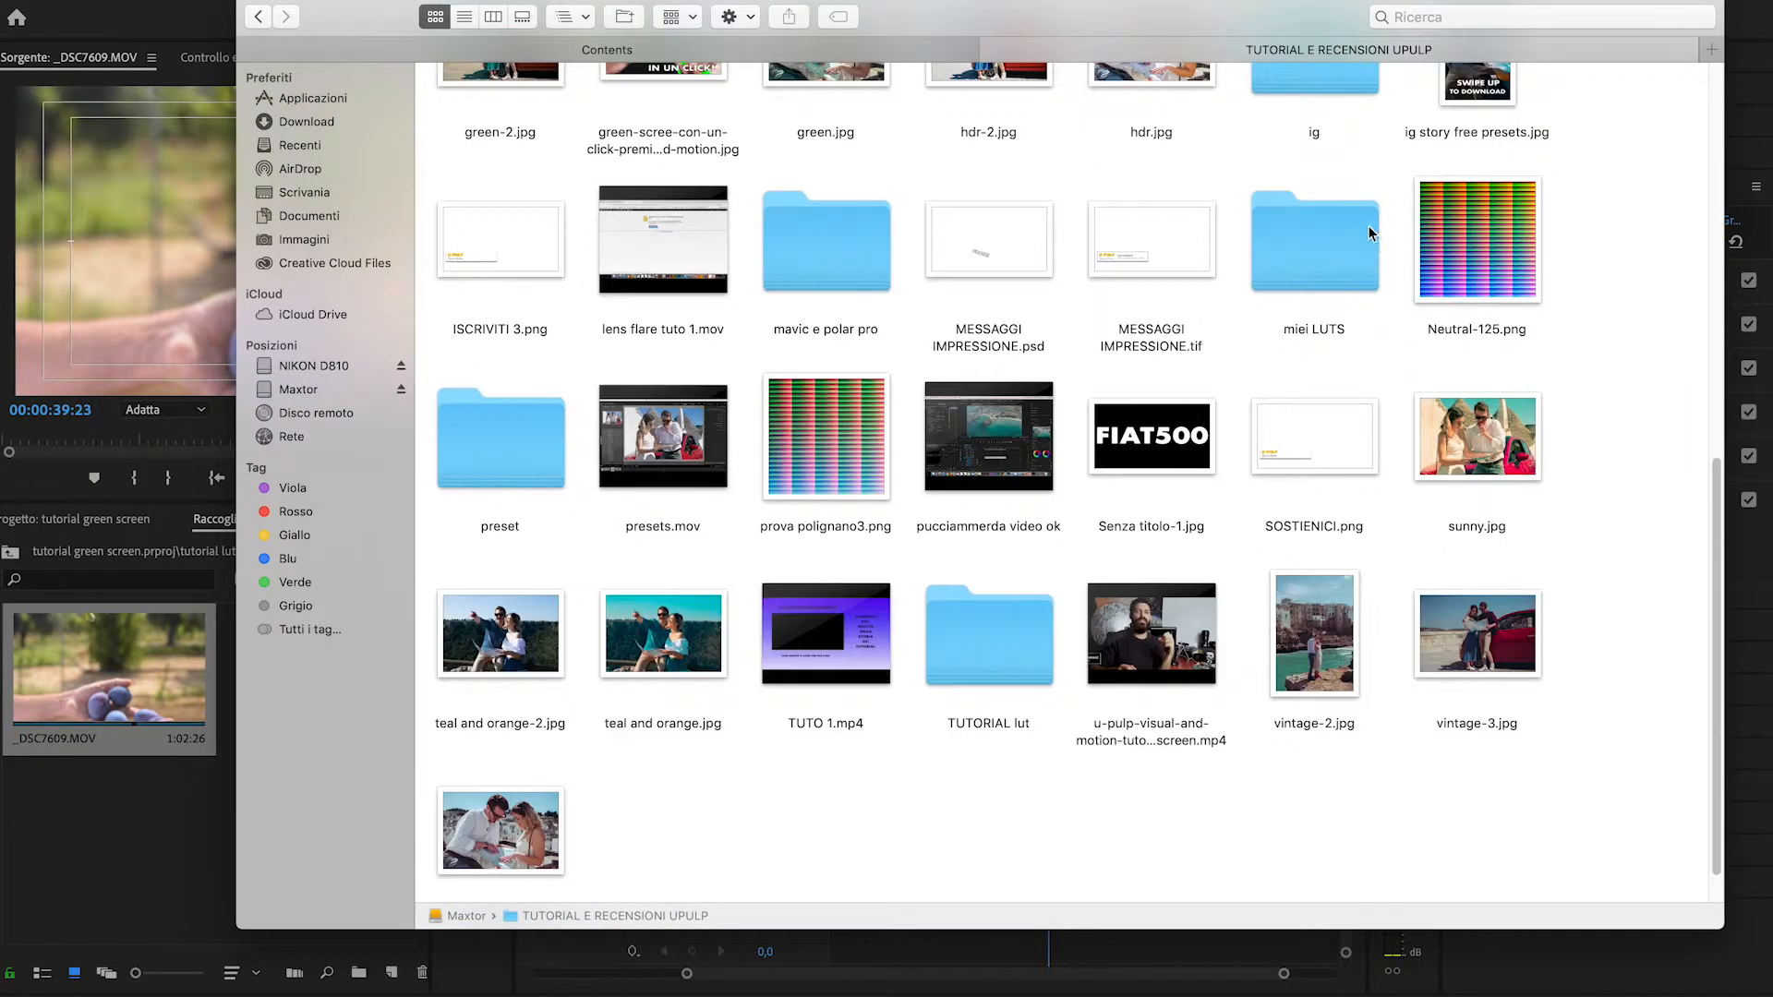
pyautogui.doubleClick(1311, 242)
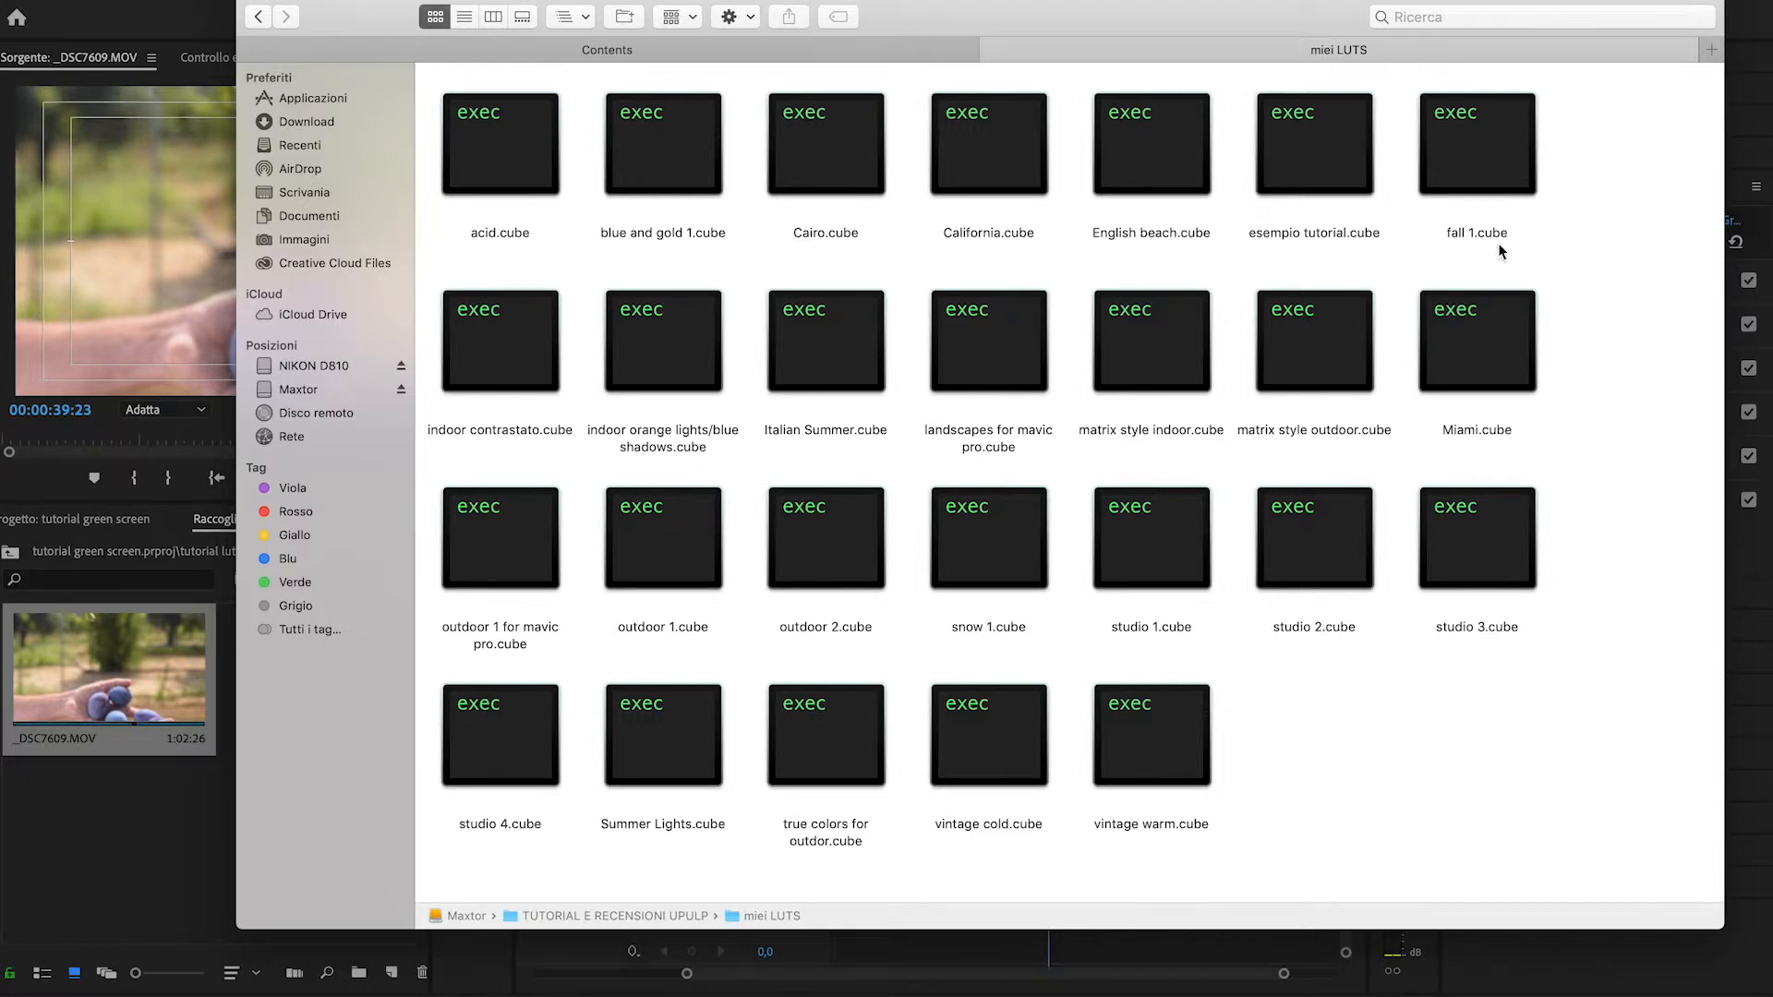
pyautogui.click(1310, 163)
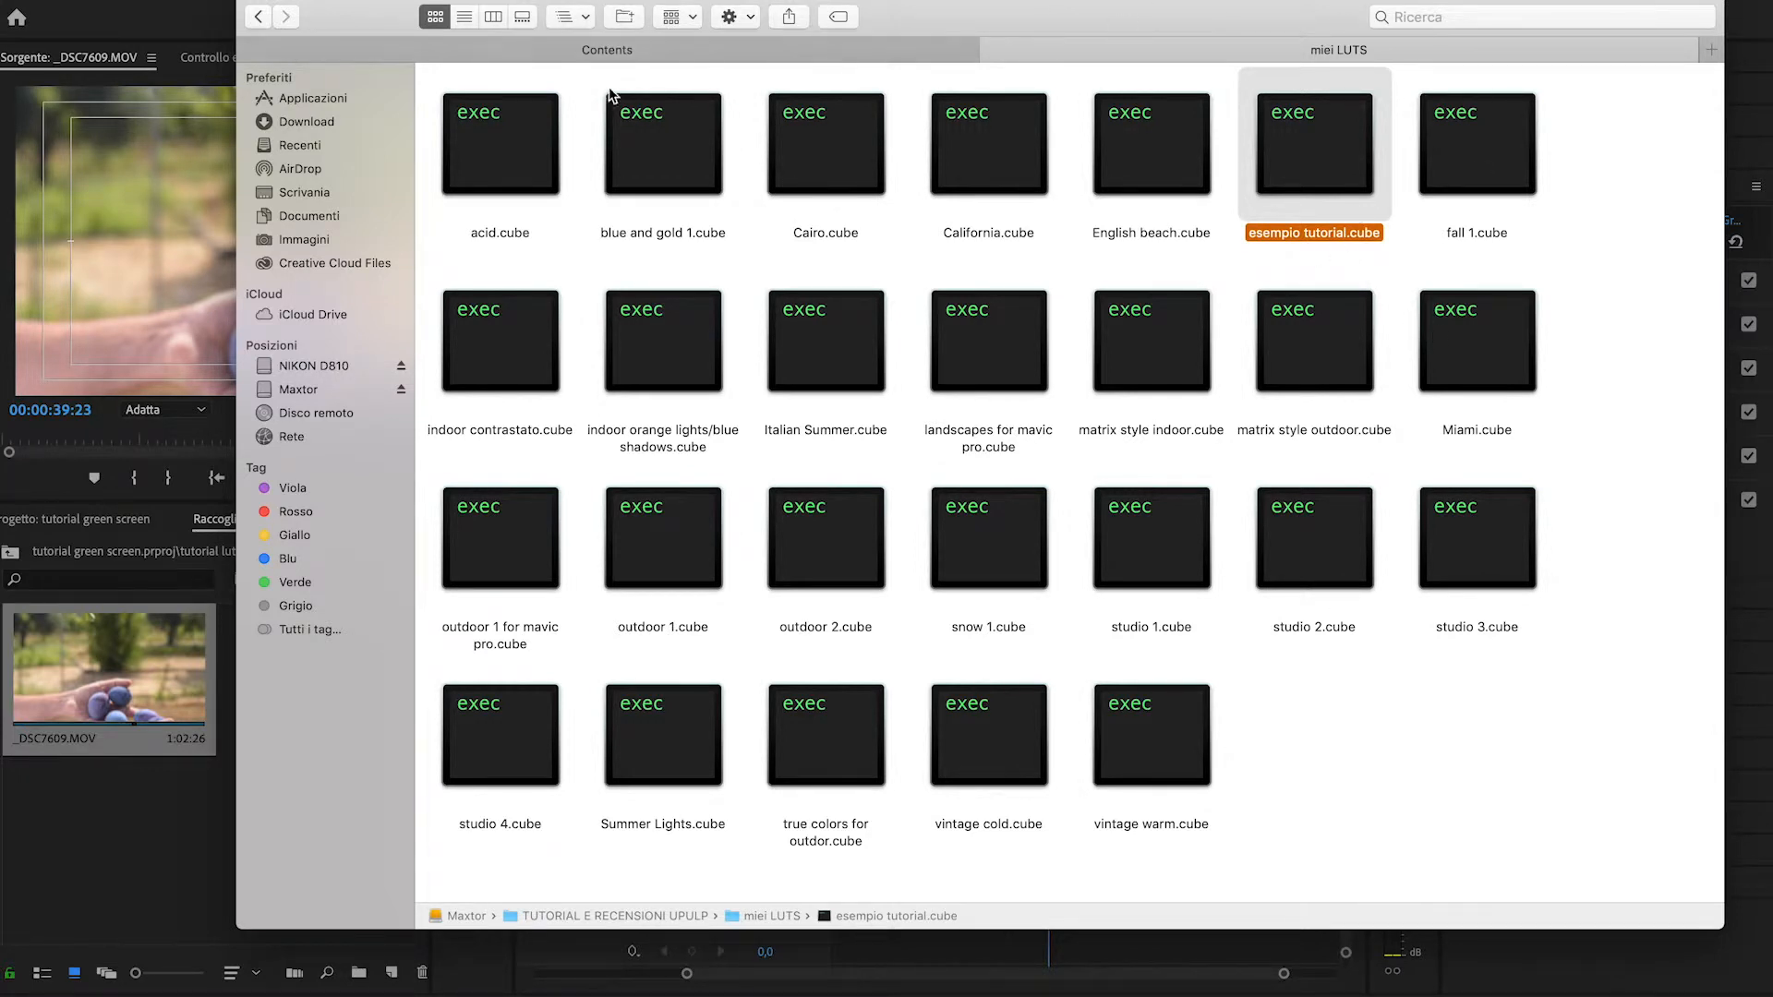
# Switch back to Premiere Pro and remove the Colore Lumetri effect from the _DSC7609.MOV clip
pyautogui.click(143, 16)
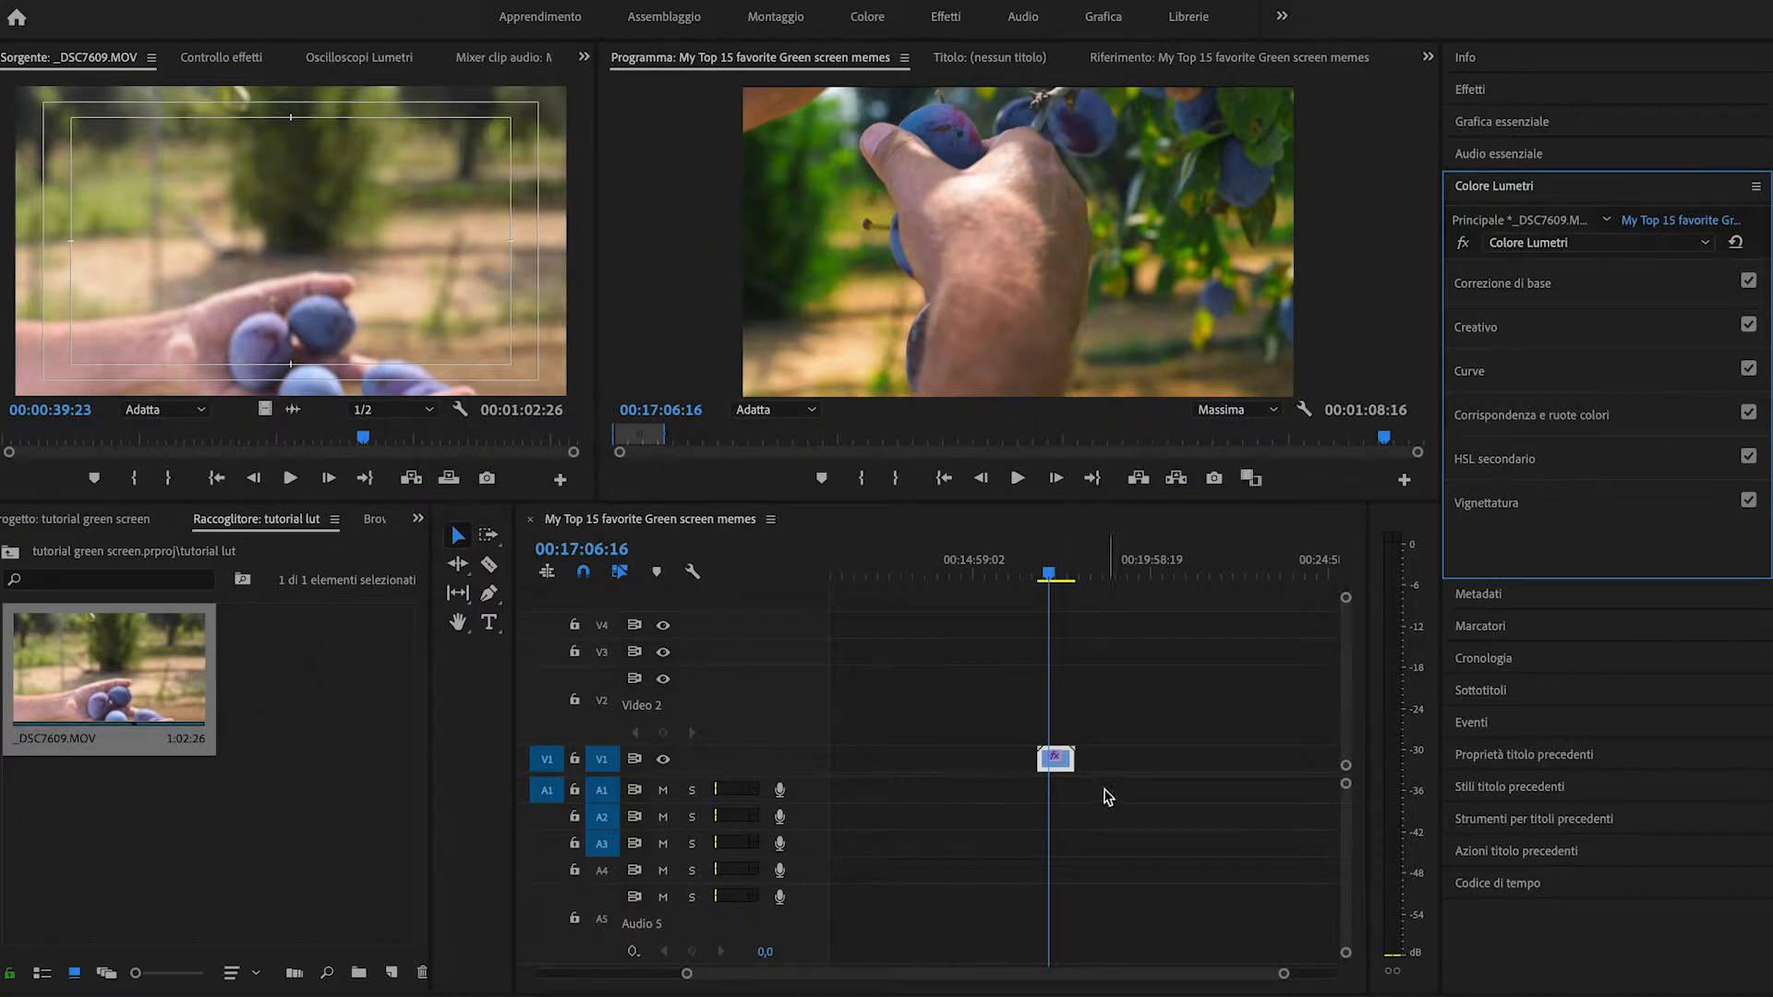
pyautogui.click(1062, 771)
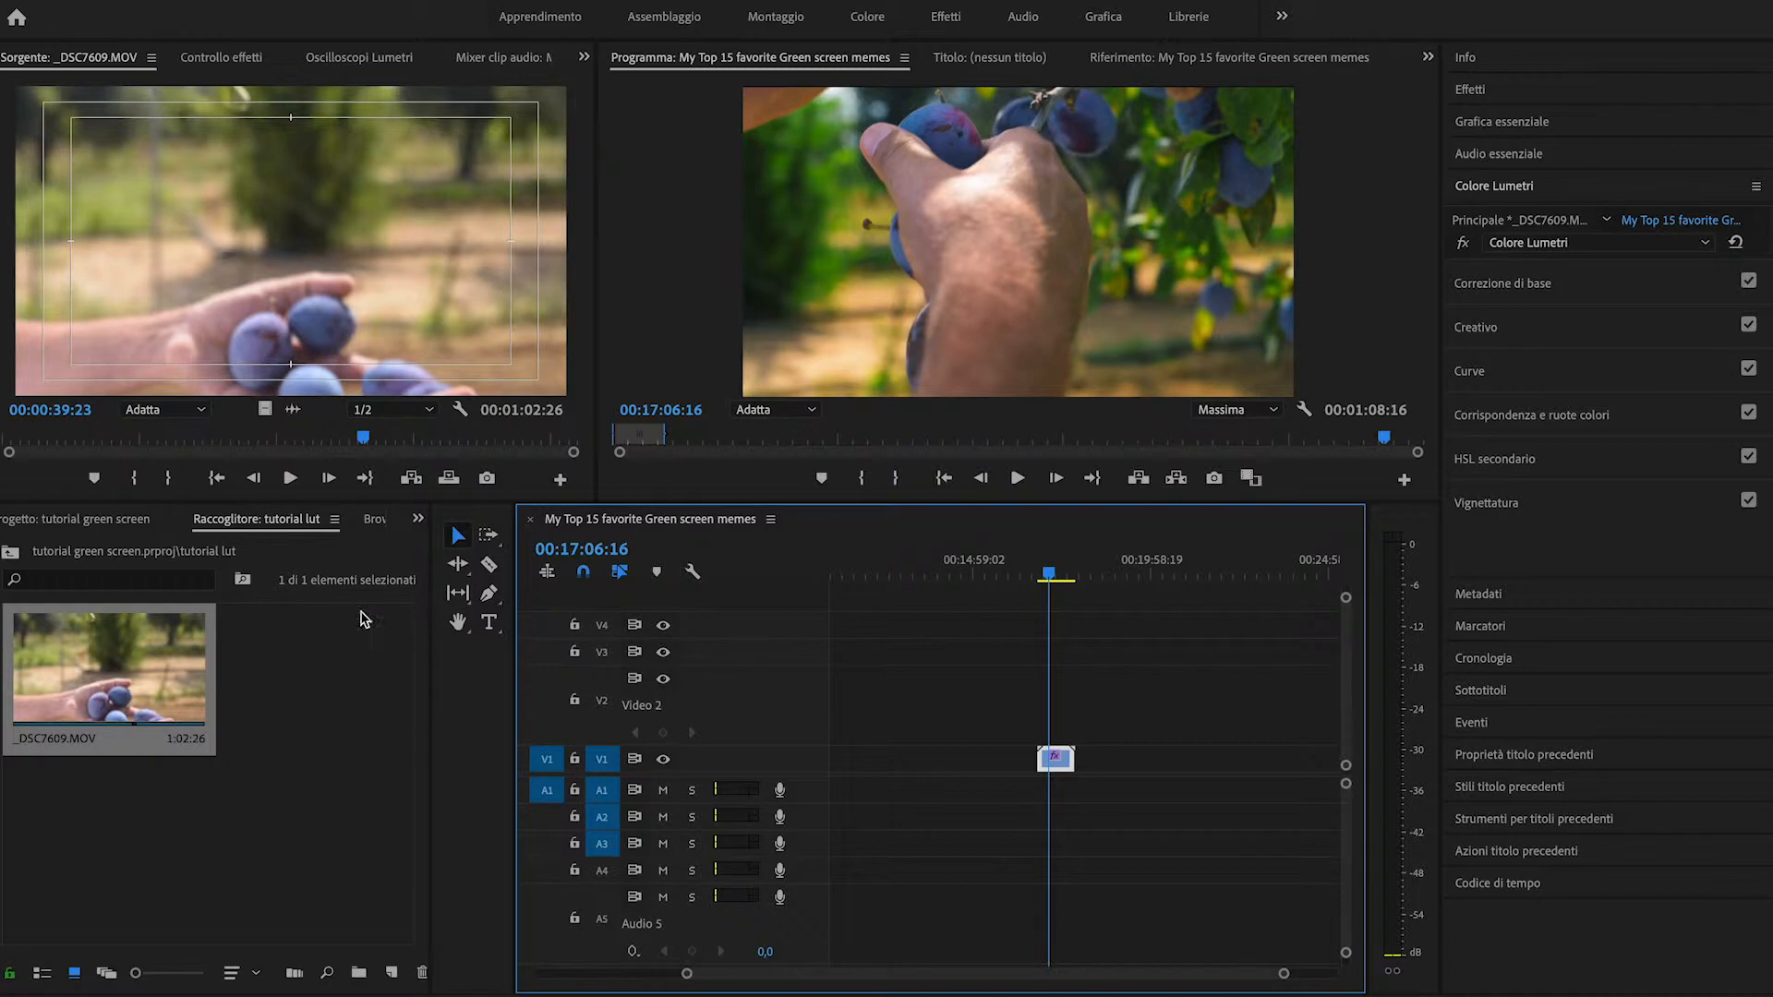
pyautogui.click(222, 57)
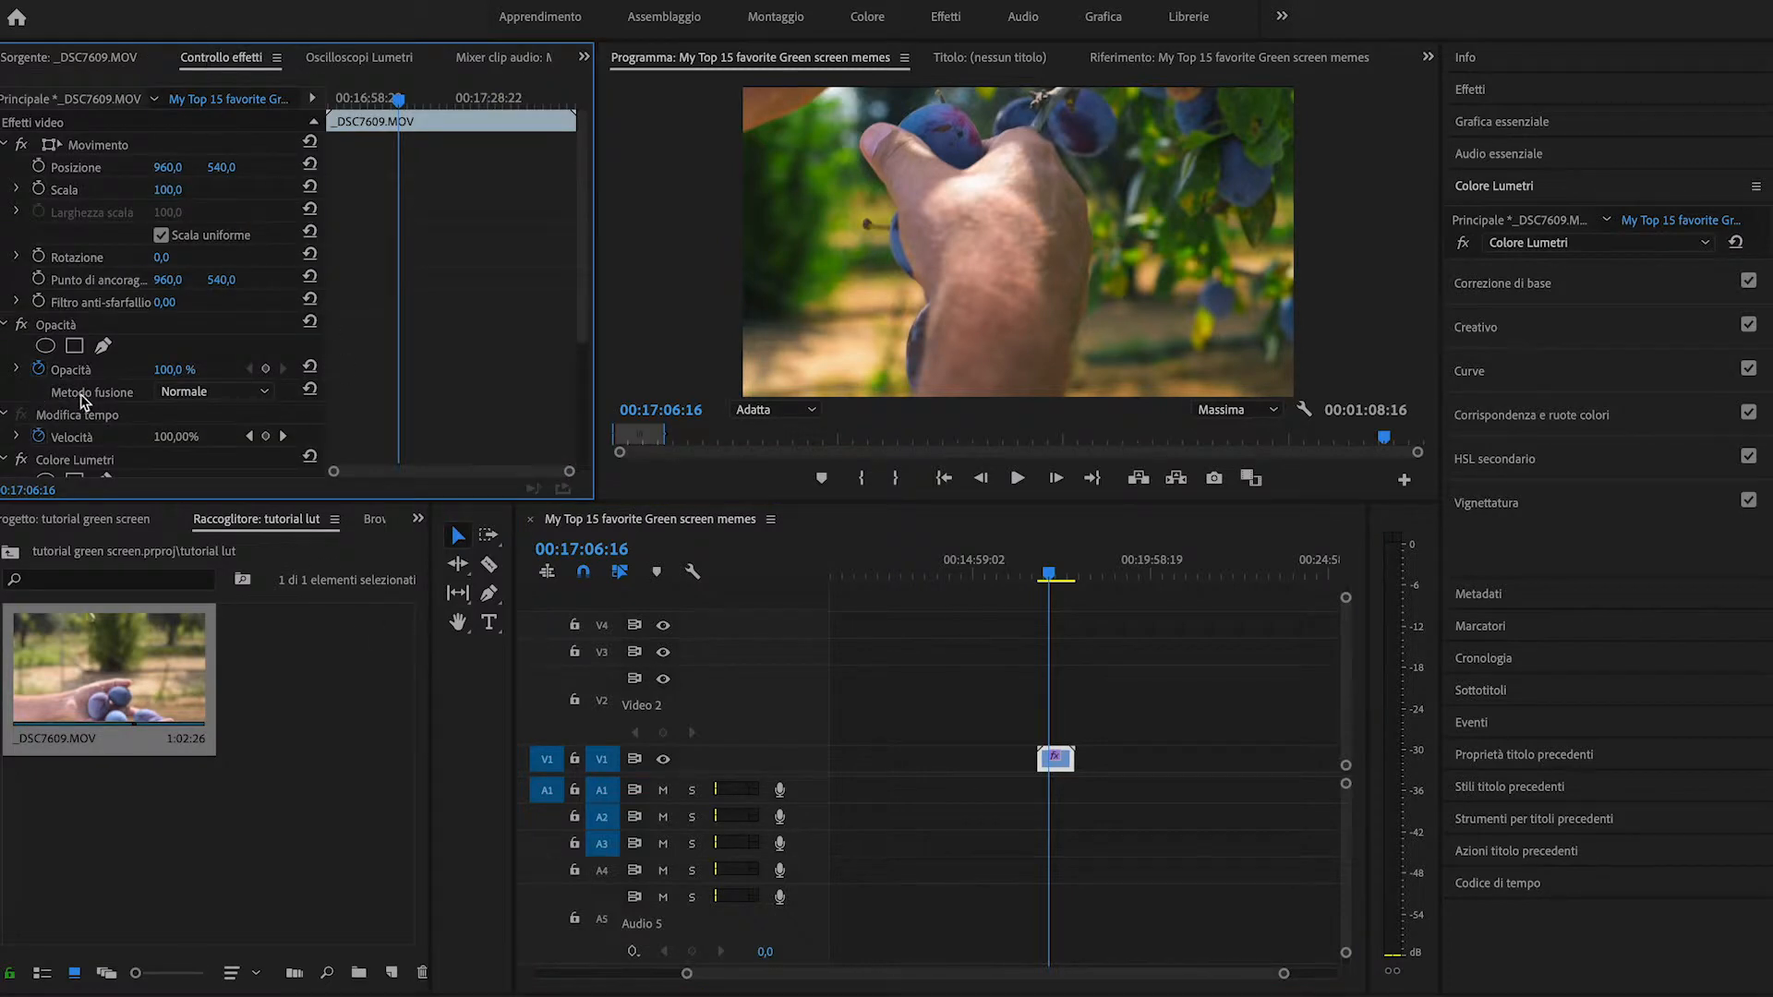
pyautogui.scroll(-1, 176, 425)
pyautogui.click(79, 420)
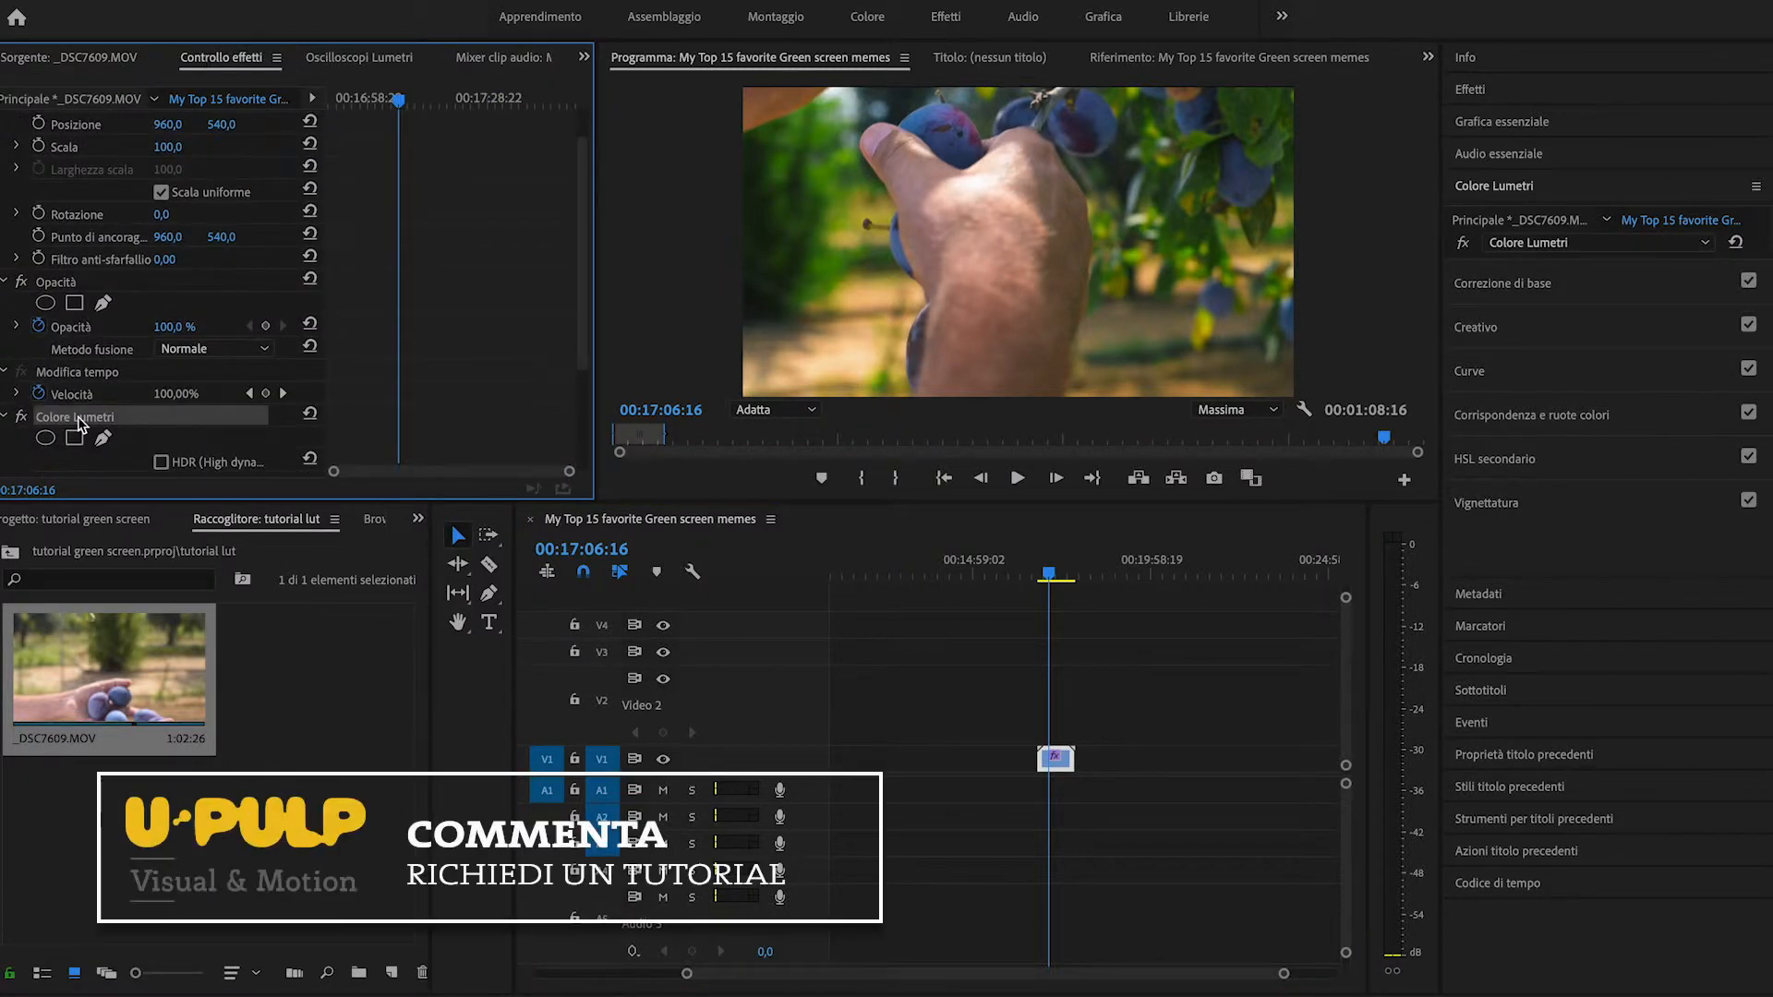
pyautogui.press('Delete')
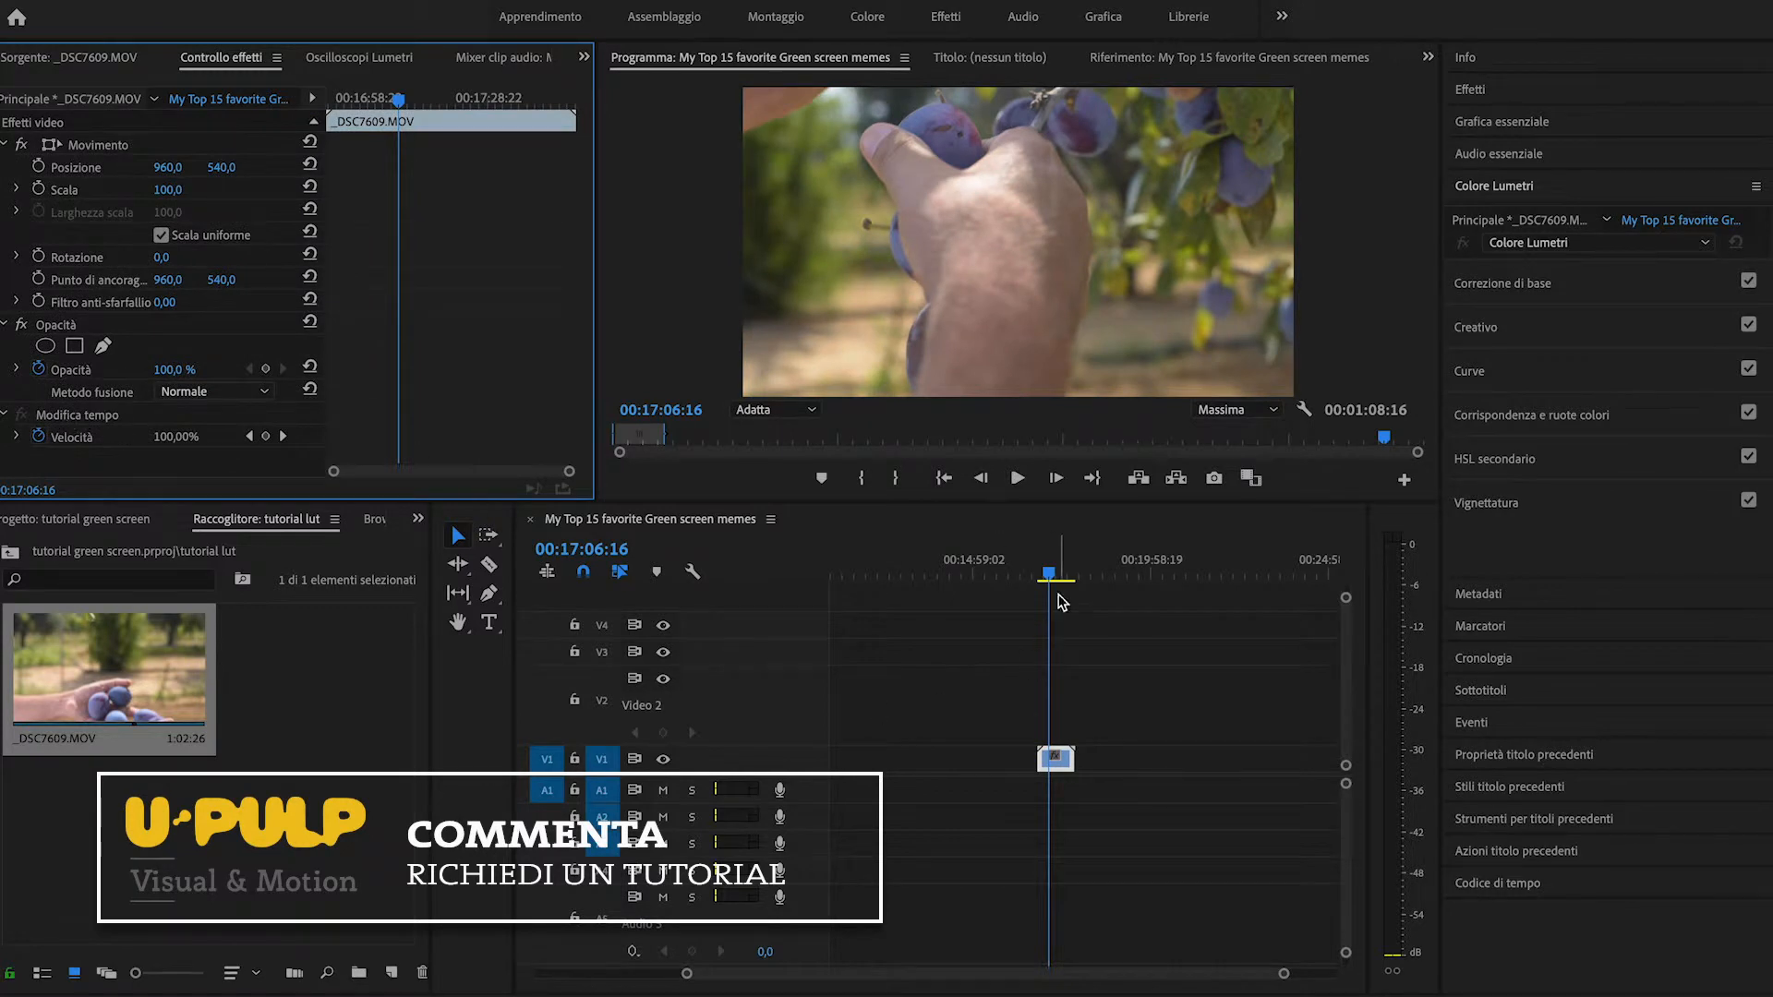
# Move the playhead to 00:17:04:20 and look through the input LUT choices under Correzione di base
pyautogui.moveTo(1044, 578); pyautogui.dragTo(1046, 580)
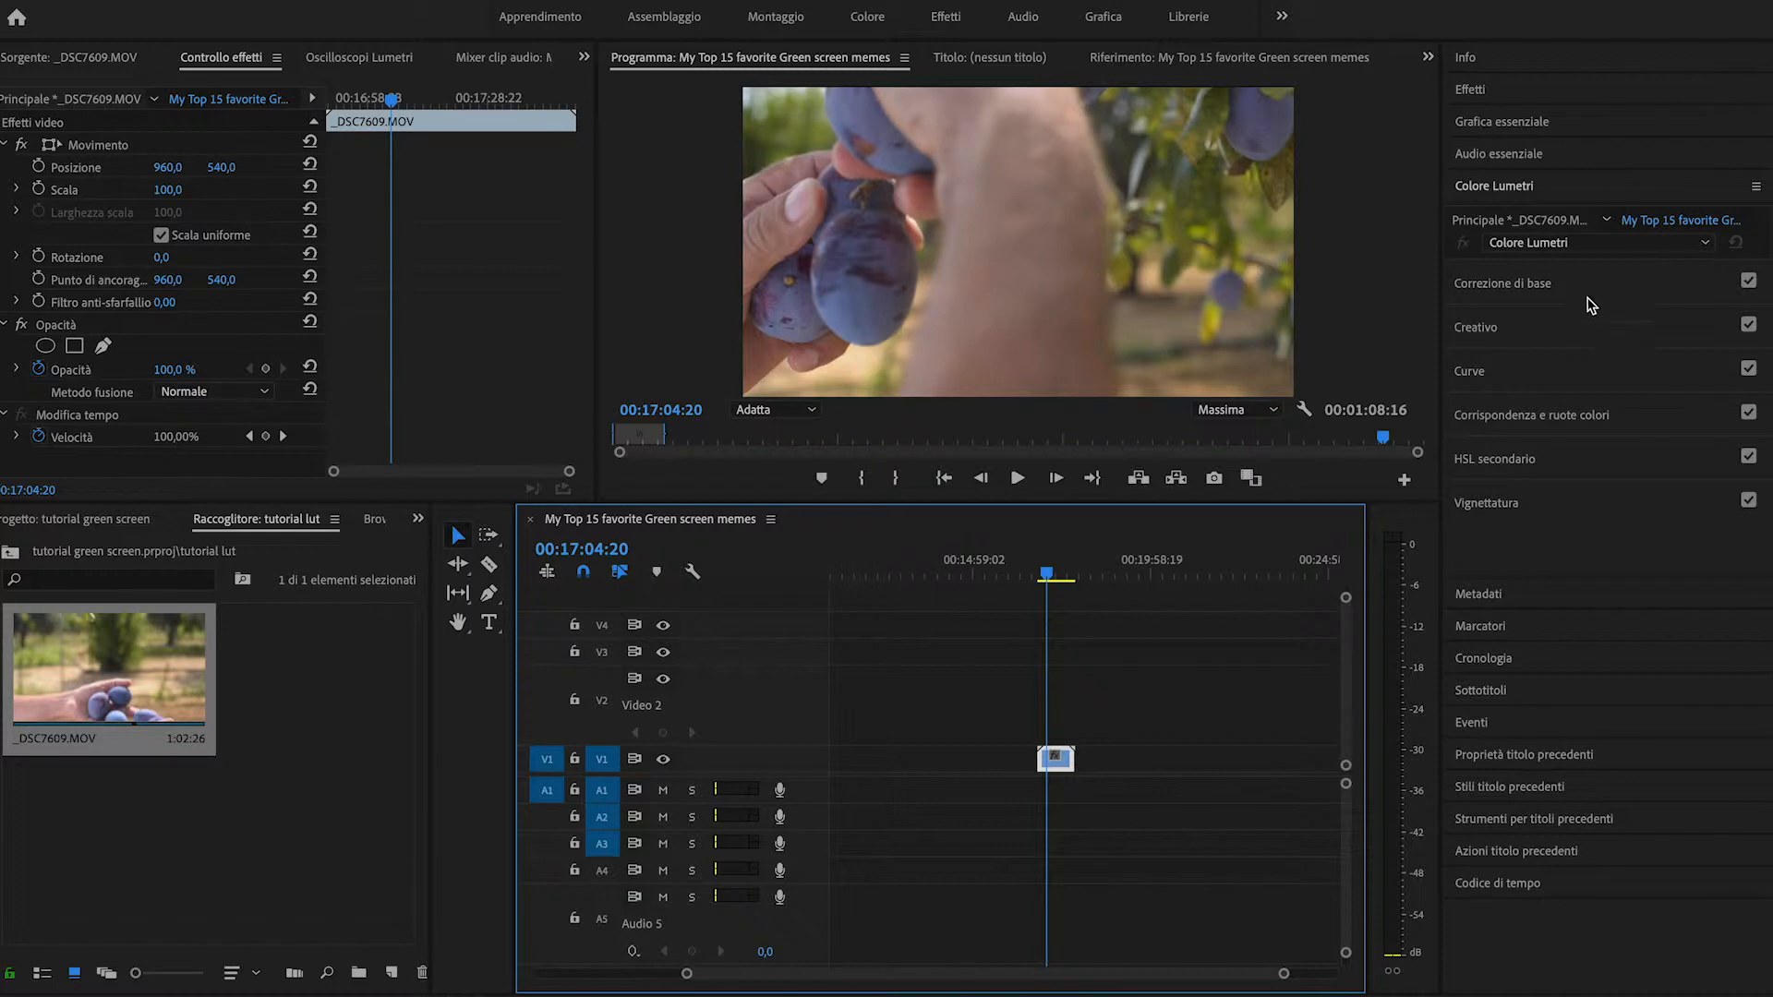
pyautogui.click(1611, 296)
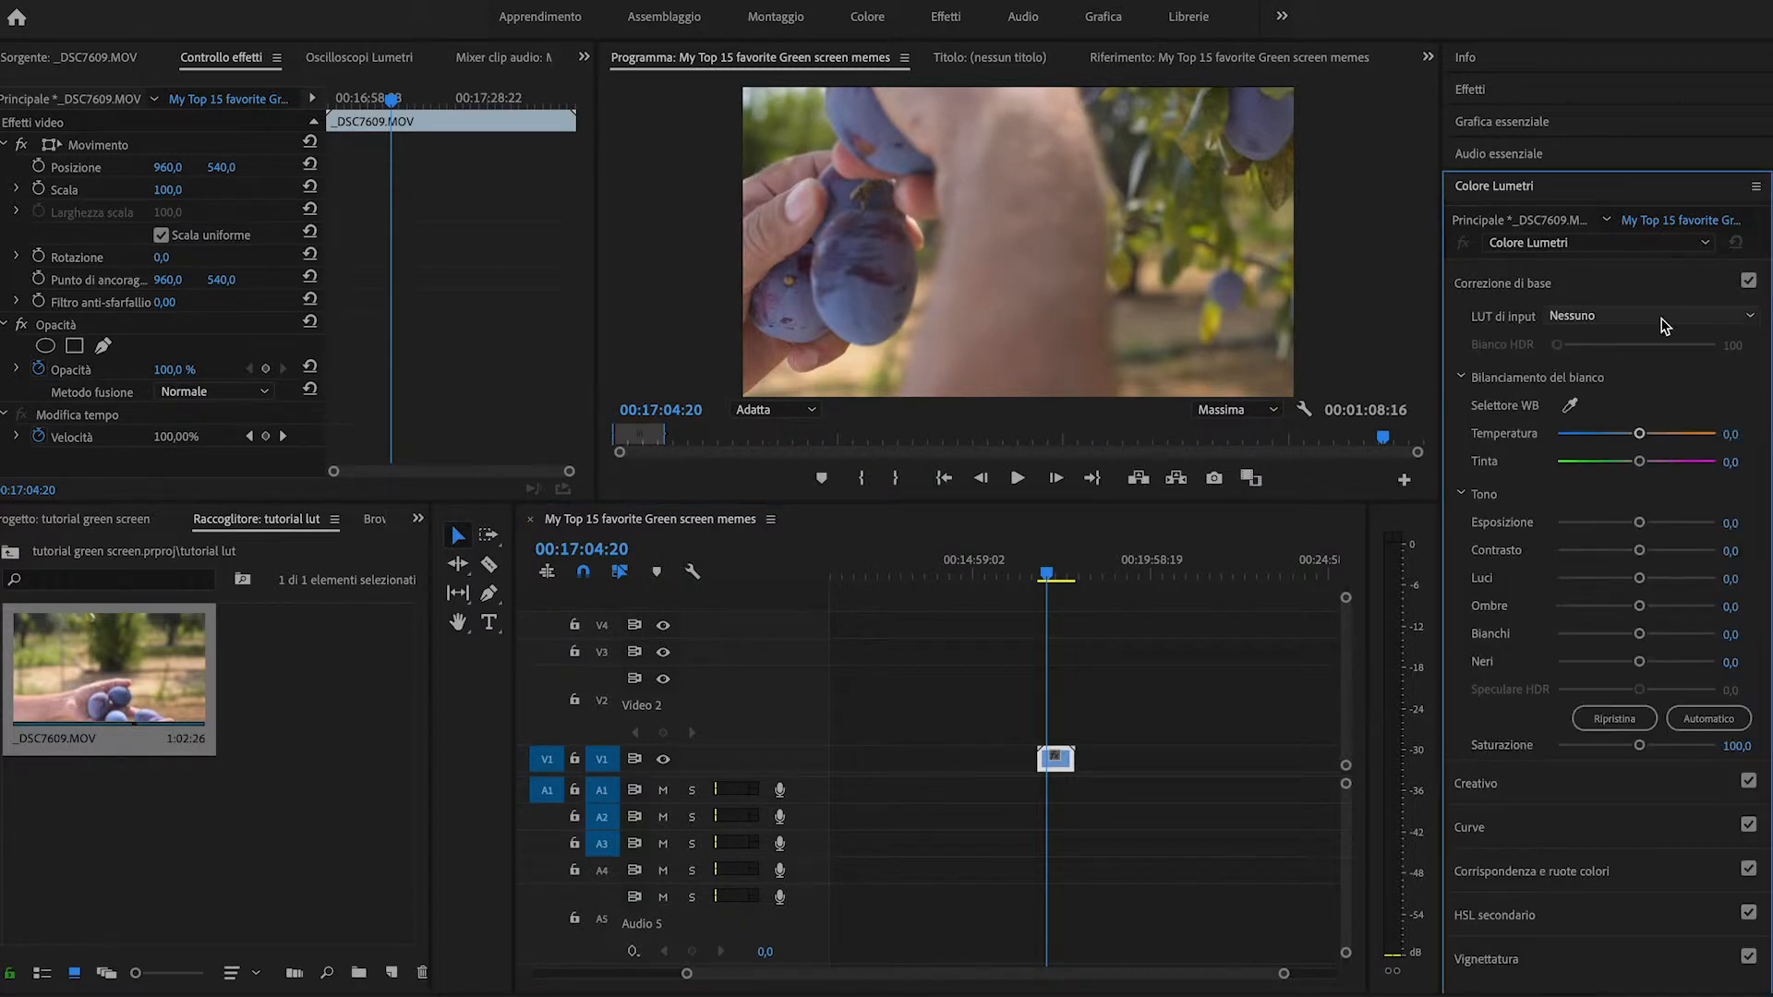
pyautogui.click(1662, 320)
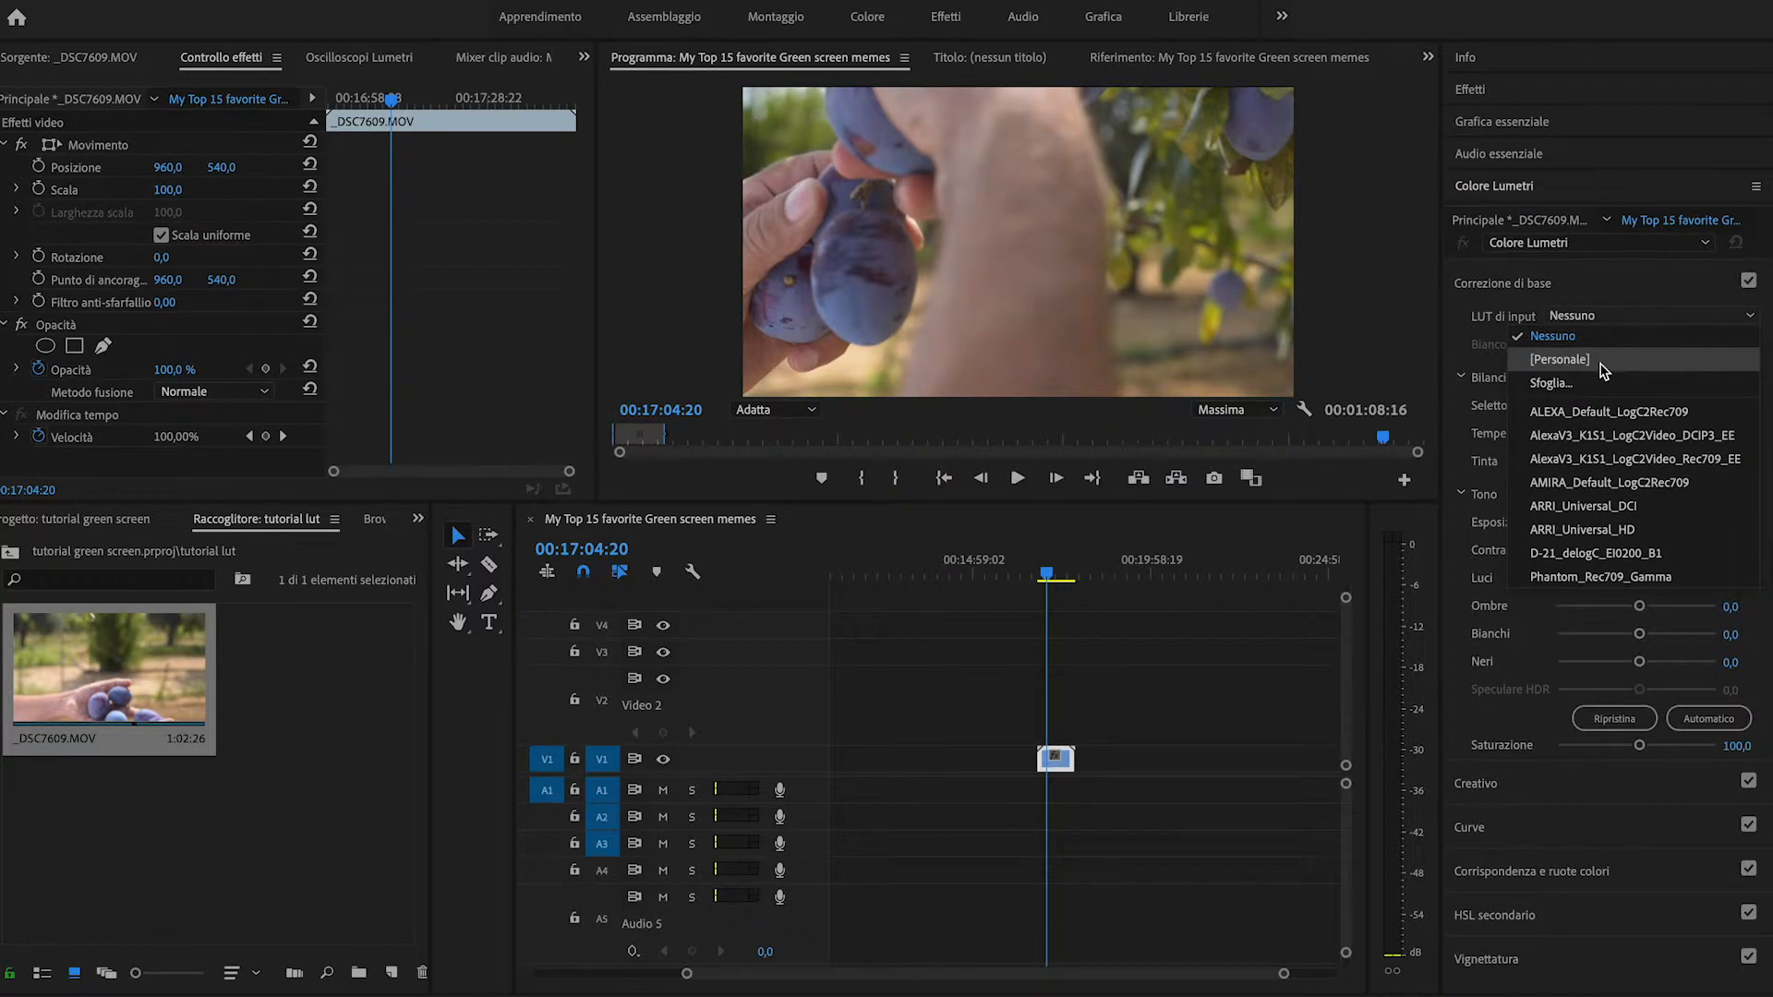
pyautogui.click(1597, 344)
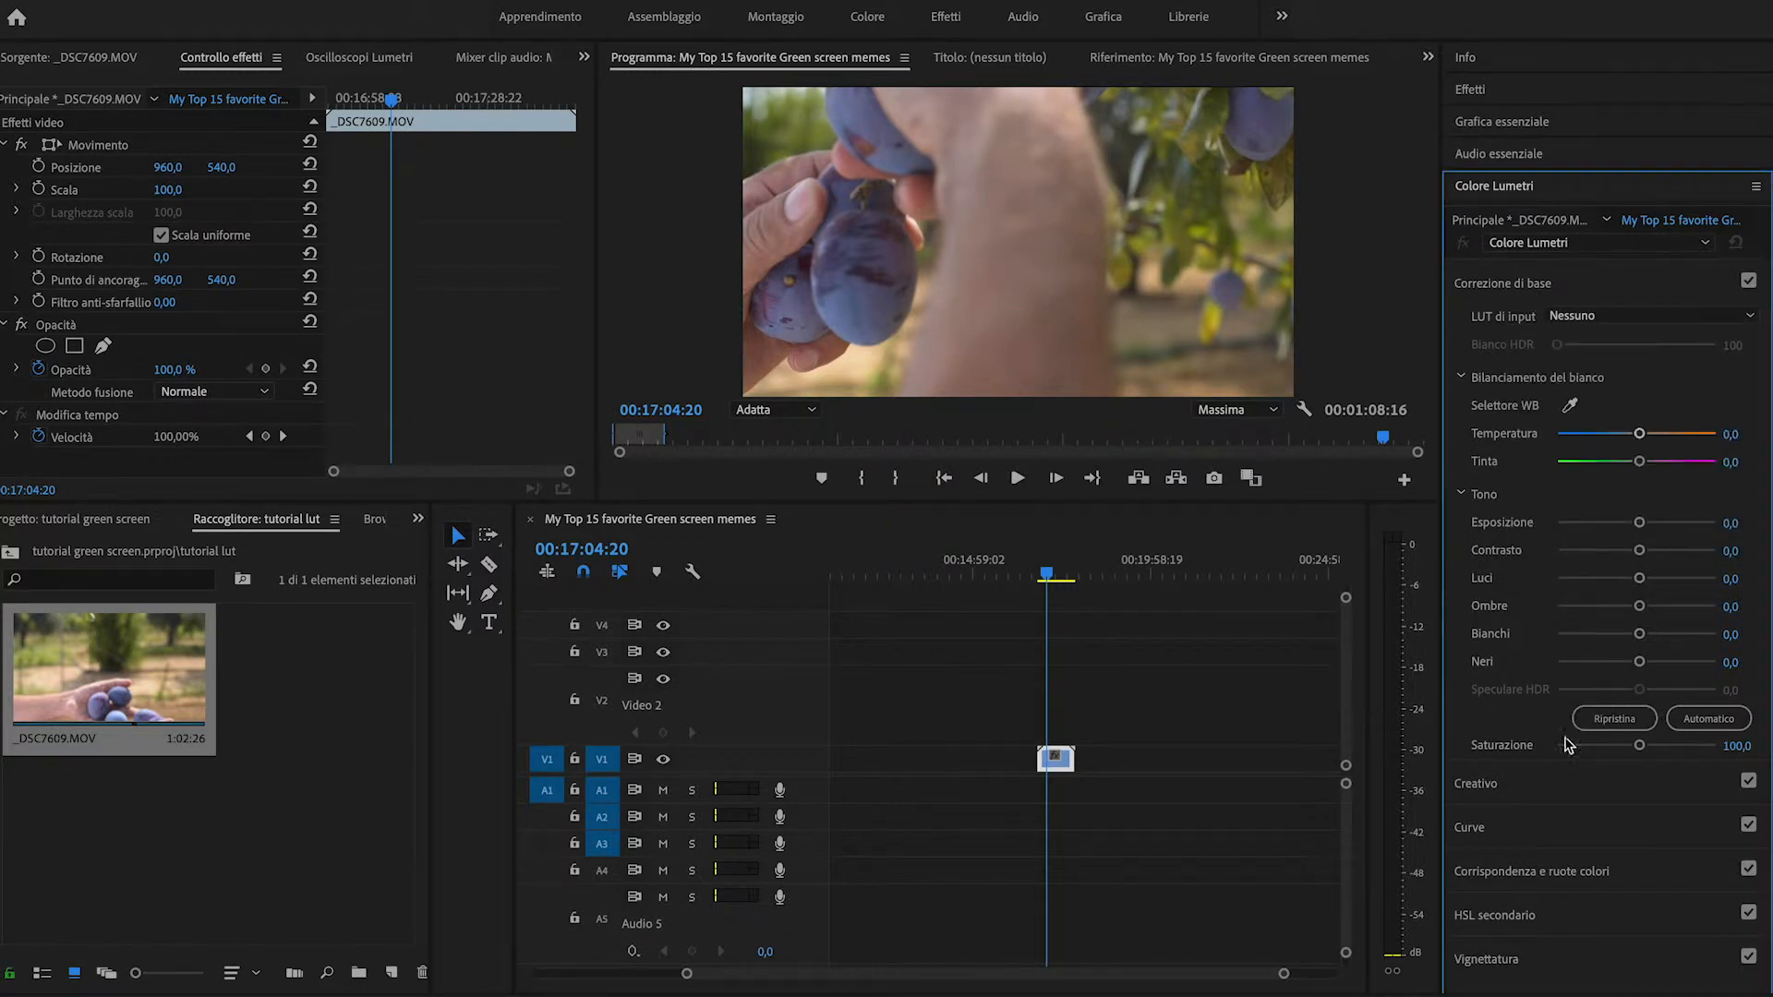
# Load esempio tutorial.cube from the miei LUTS folder as the clip's Creativo look
pyautogui.click(1540, 798)
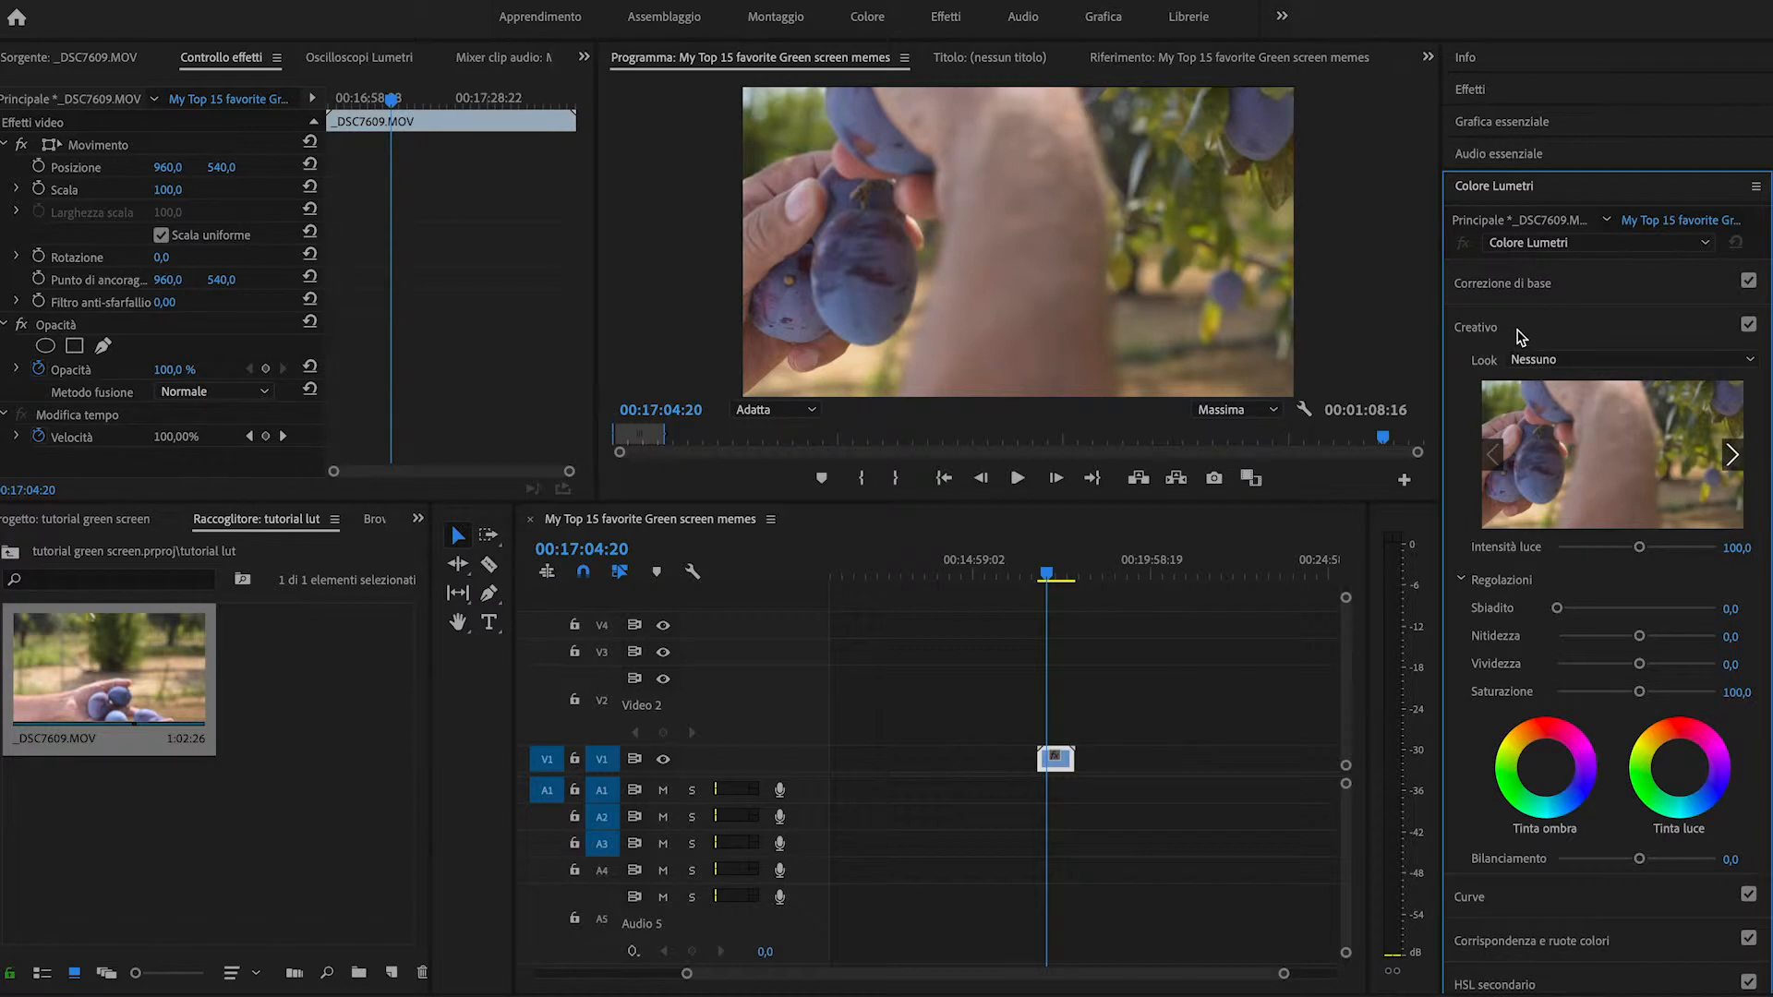
pyautogui.click(1656, 360)
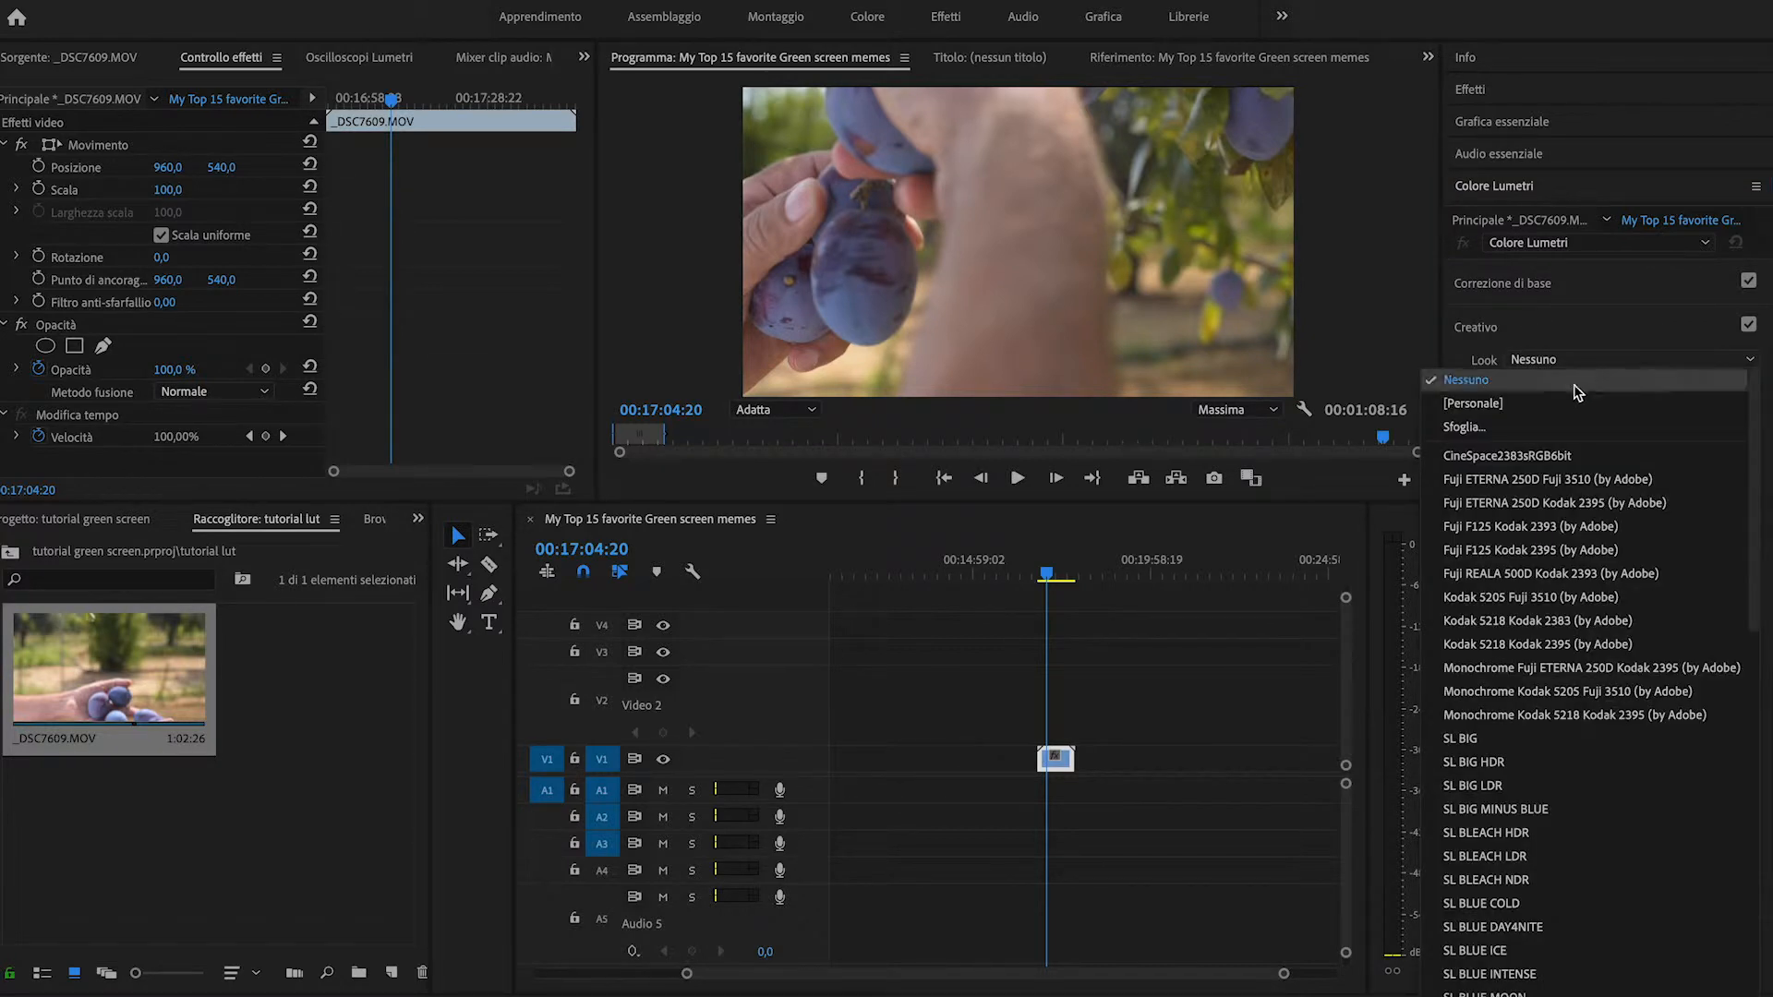
pyautogui.click(1502, 403)
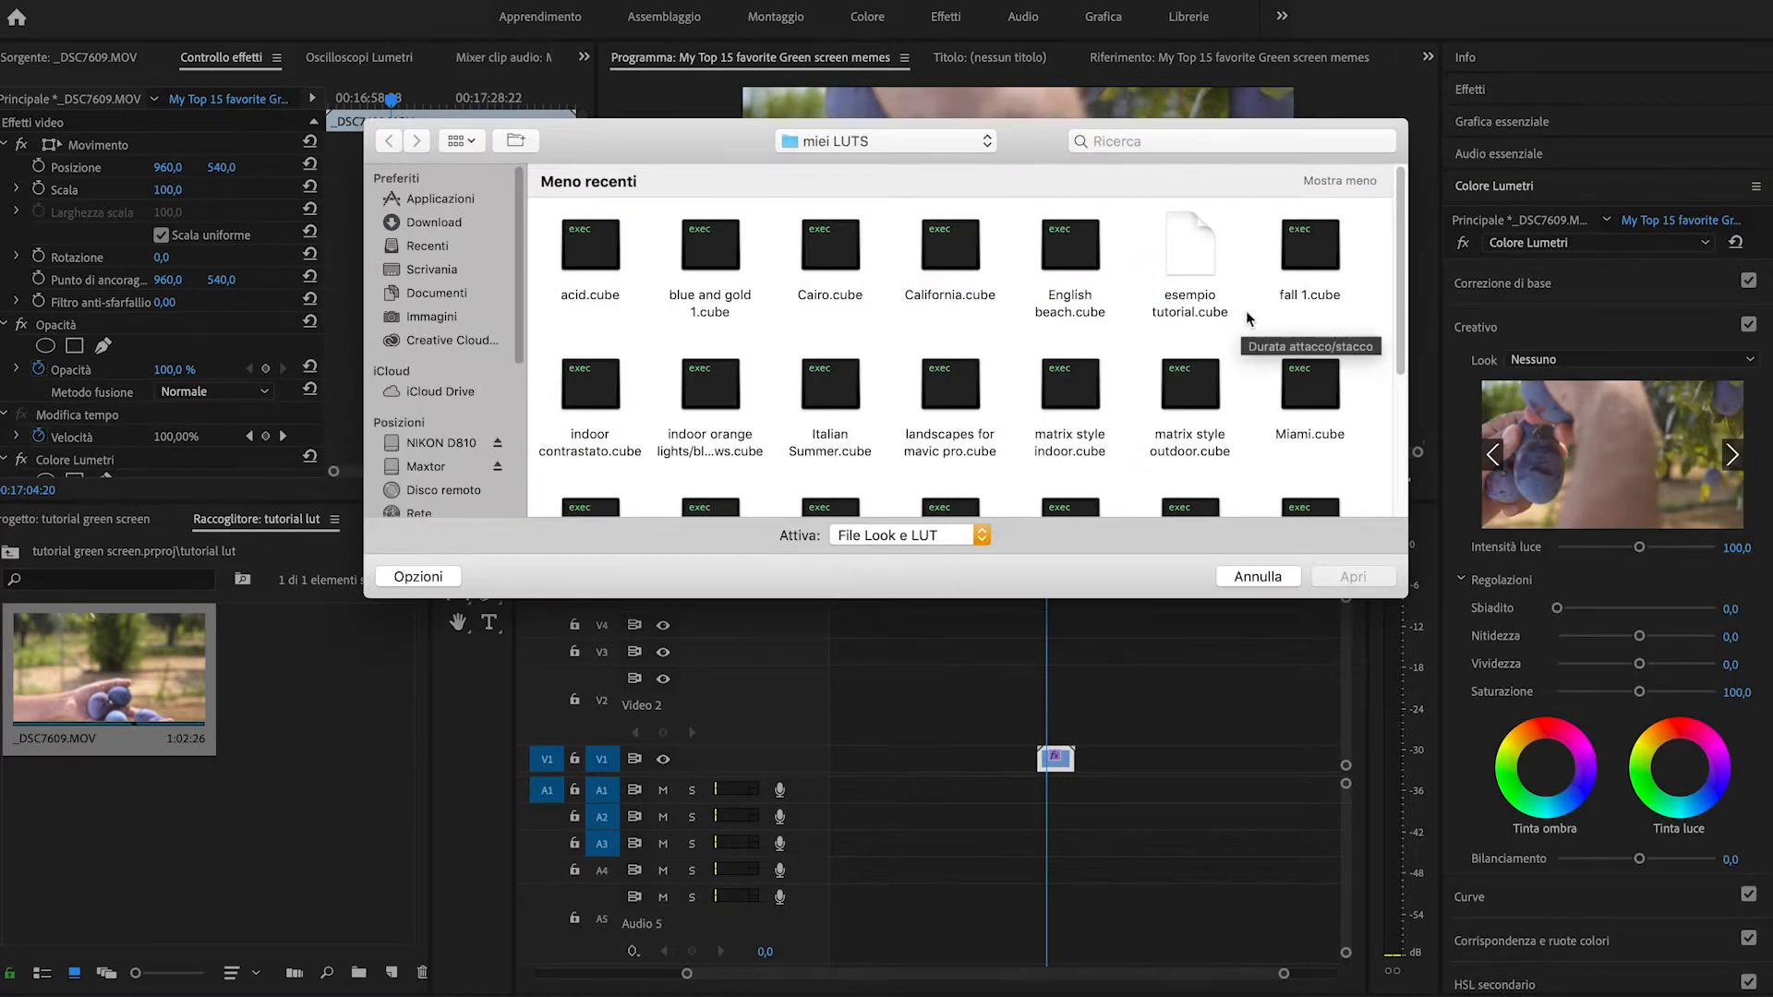
pyautogui.click(1190, 261)
pyautogui.click(1354, 576)
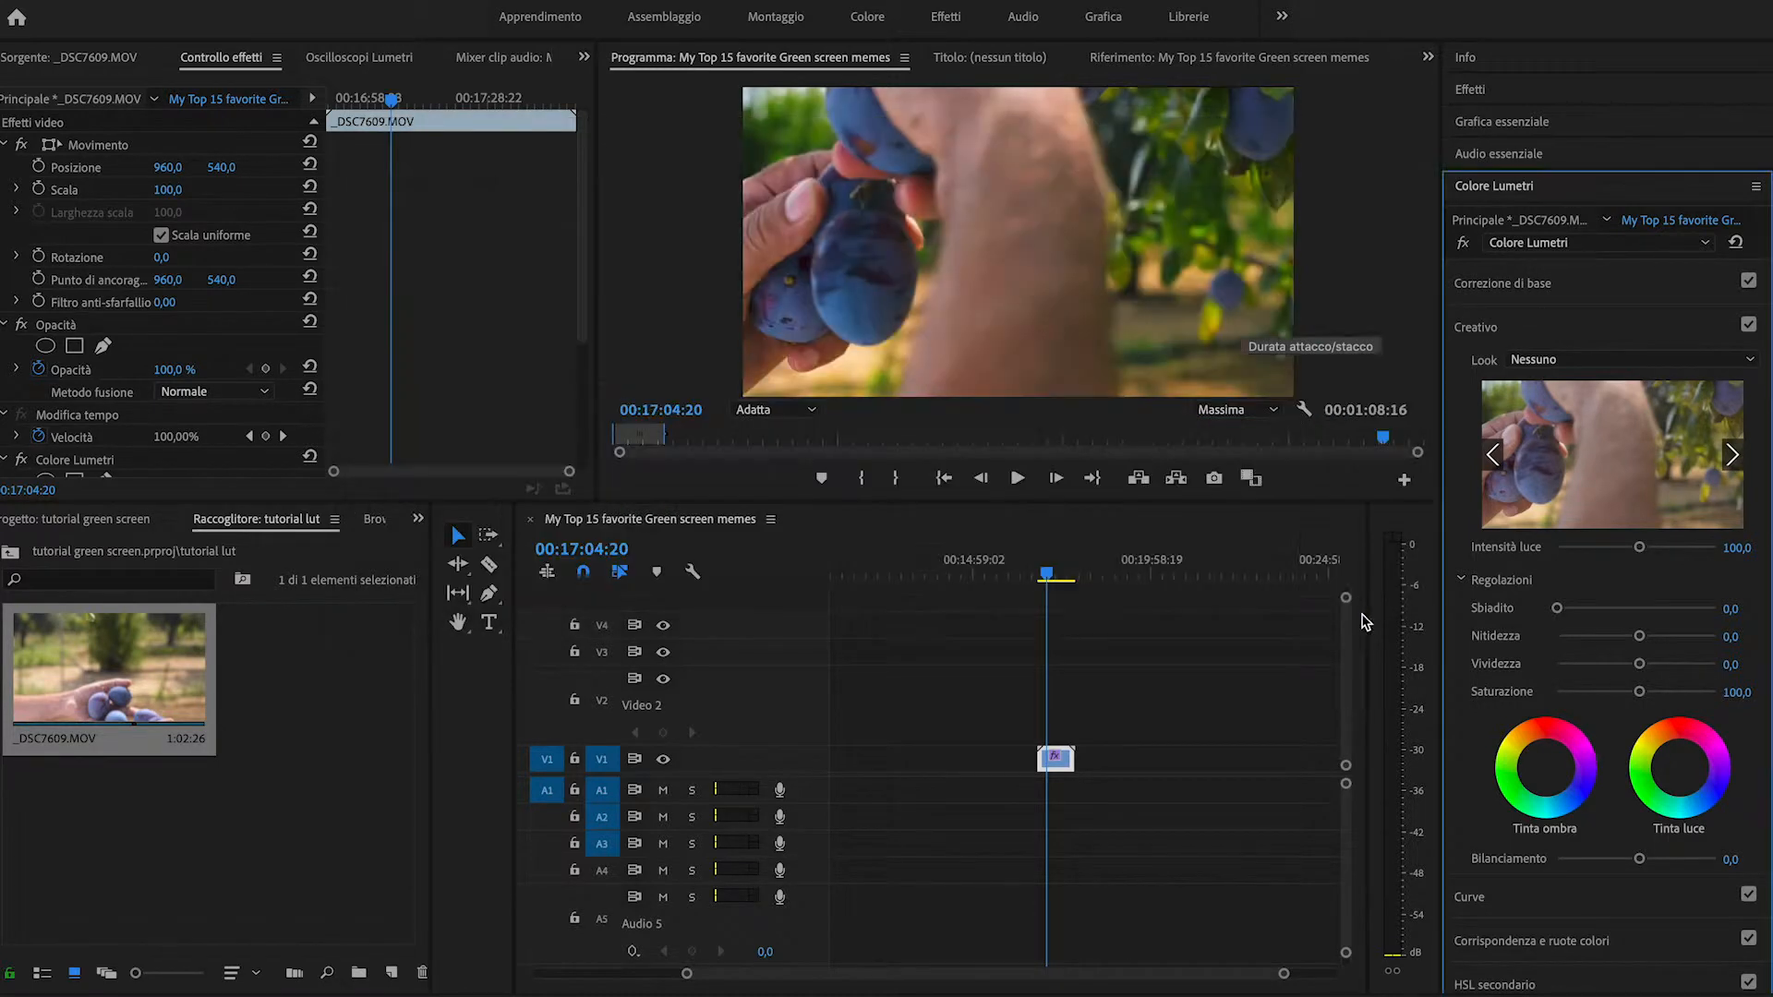
# Scrub and play the clip with the LUT applied, stopping at 00:17:19:02
pyautogui.click(1045, 576)
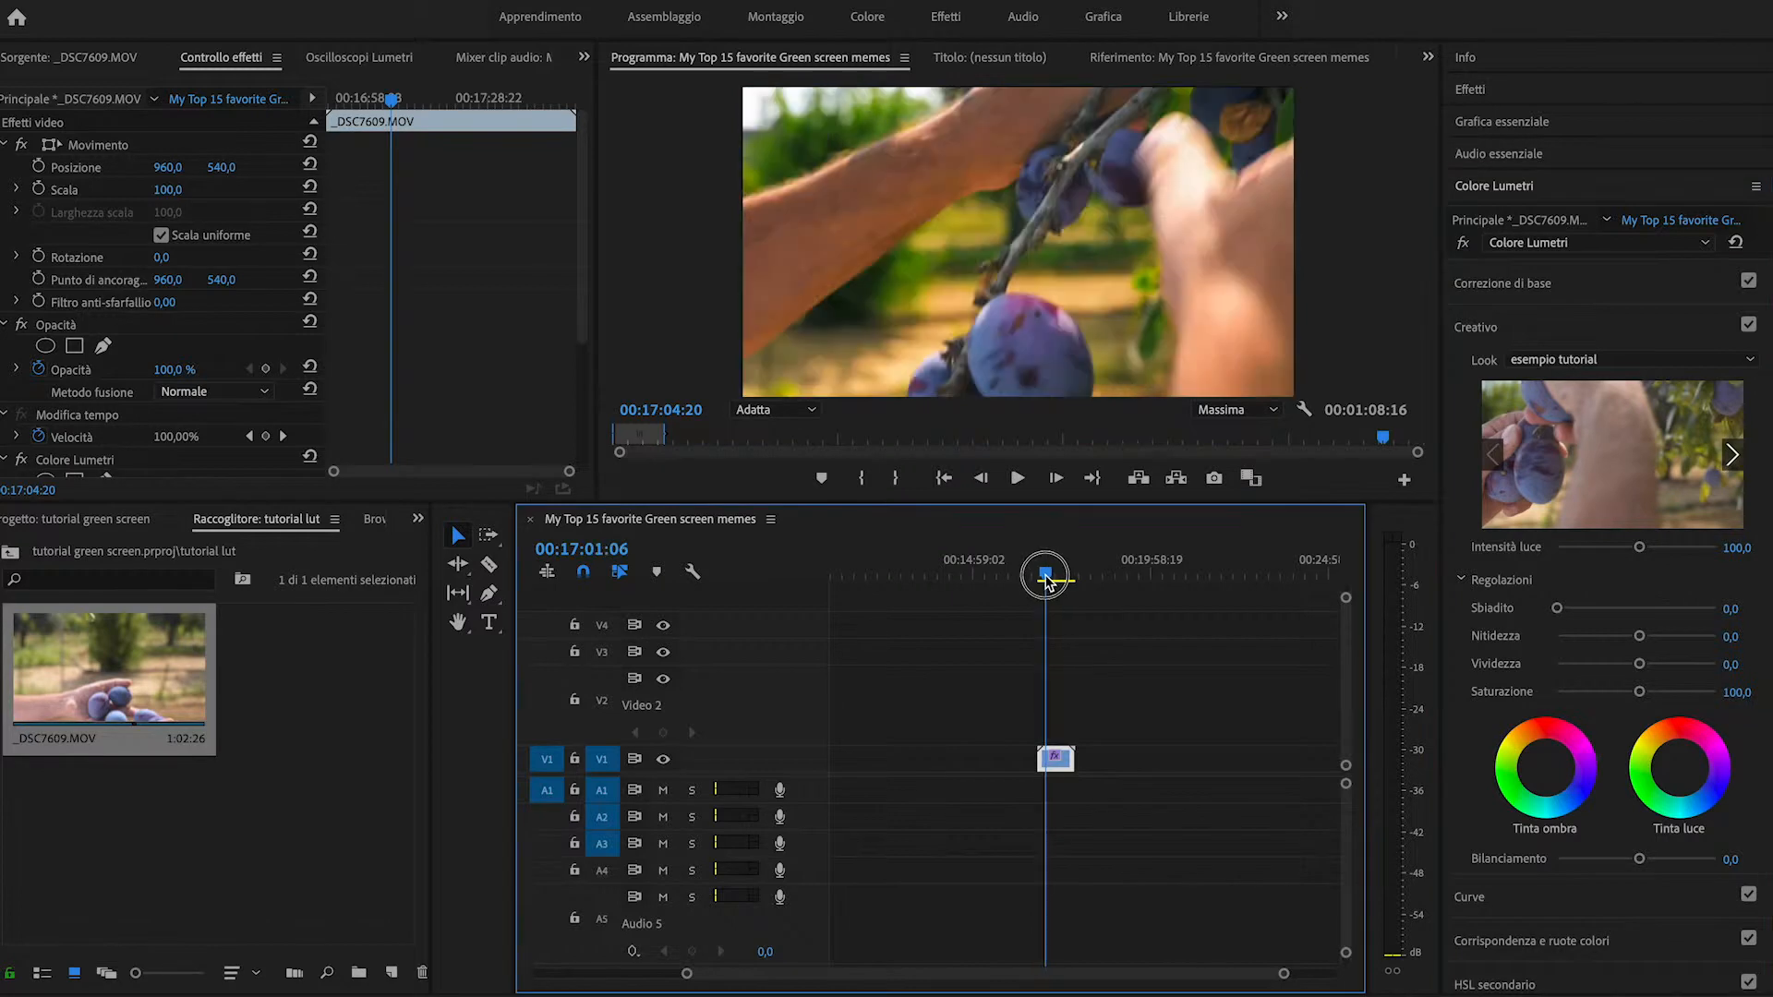
pyautogui.moveTo(1048, 580); pyautogui.dragTo(1055, 582)
pyautogui.press('space')
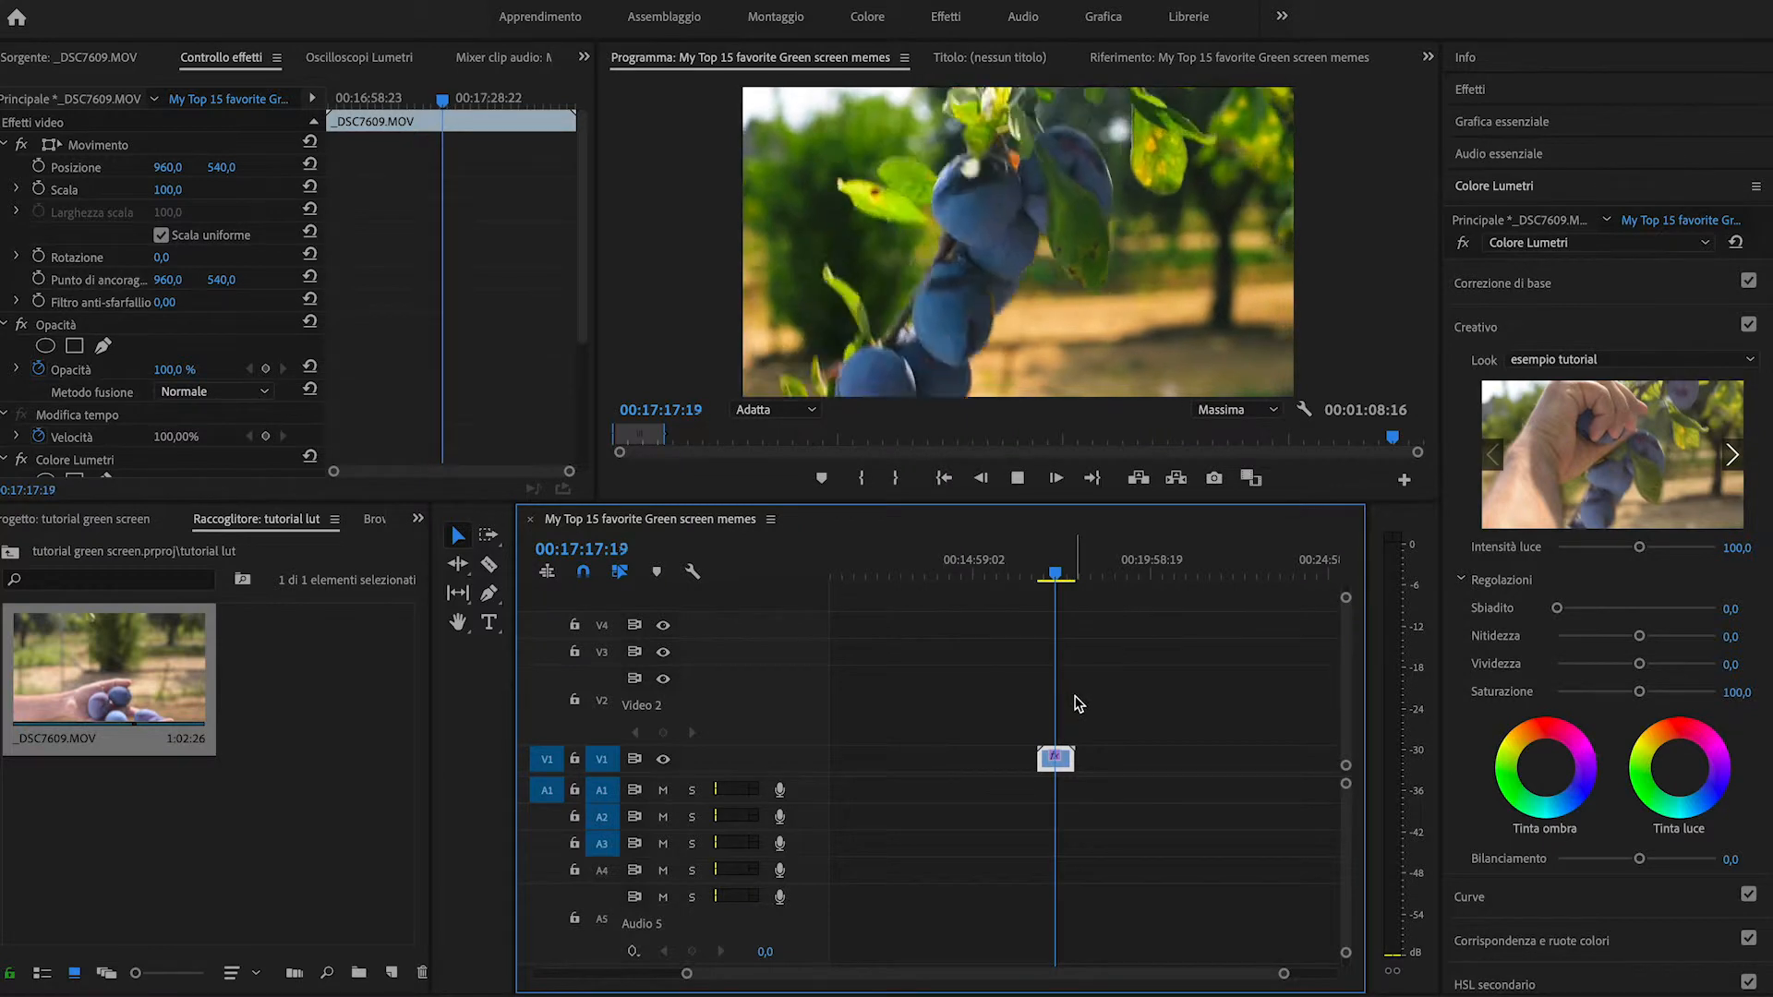
pyautogui.press('space')
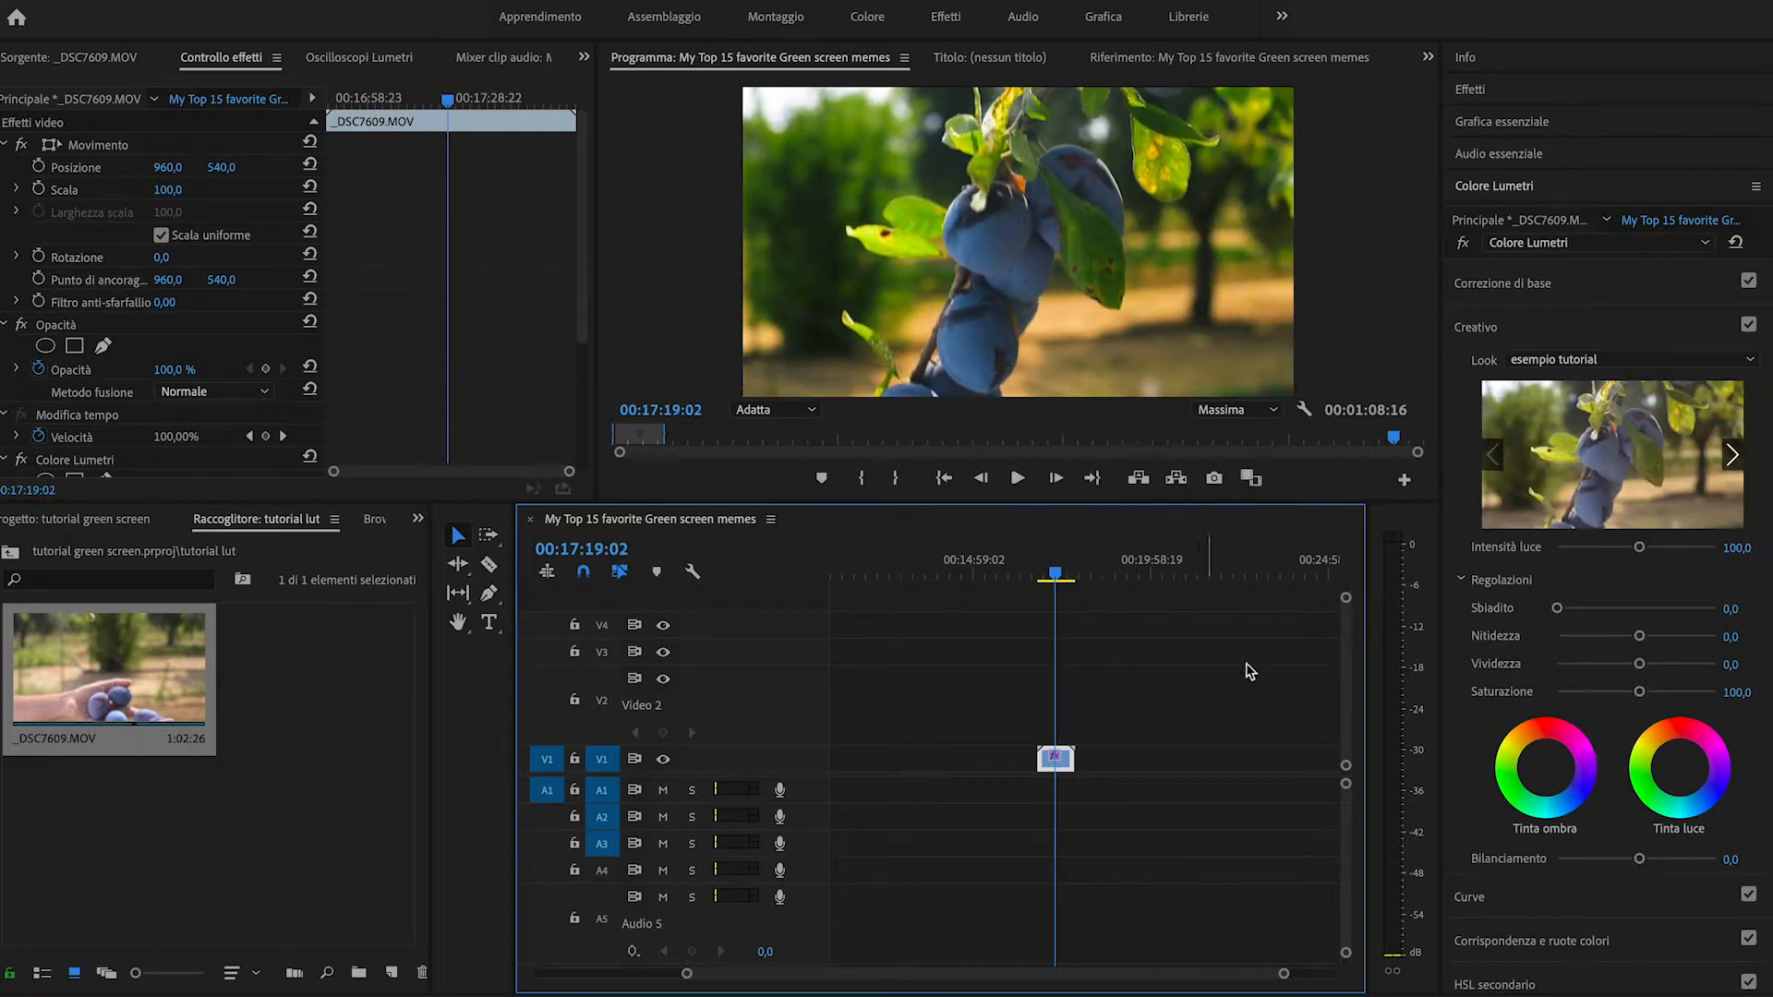
# Try a lower look intensity, compare the grade off and on, and reset the intensity to its default
pyautogui.moveTo(1642, 554); pyautogui.dragTo(1592, 563)
pyautogui.click(1464, 244)
pyautogui.click(1464, 243)
pyautogui.moveTo(1596, 551)
pyautogui.mouseDown()
pyautogui.moveTo(1691, 551)
pyautogui.moveTo(1603, 551)
pyautogui.mouseUp()
pyautogui.doubleClick(1602, 552)
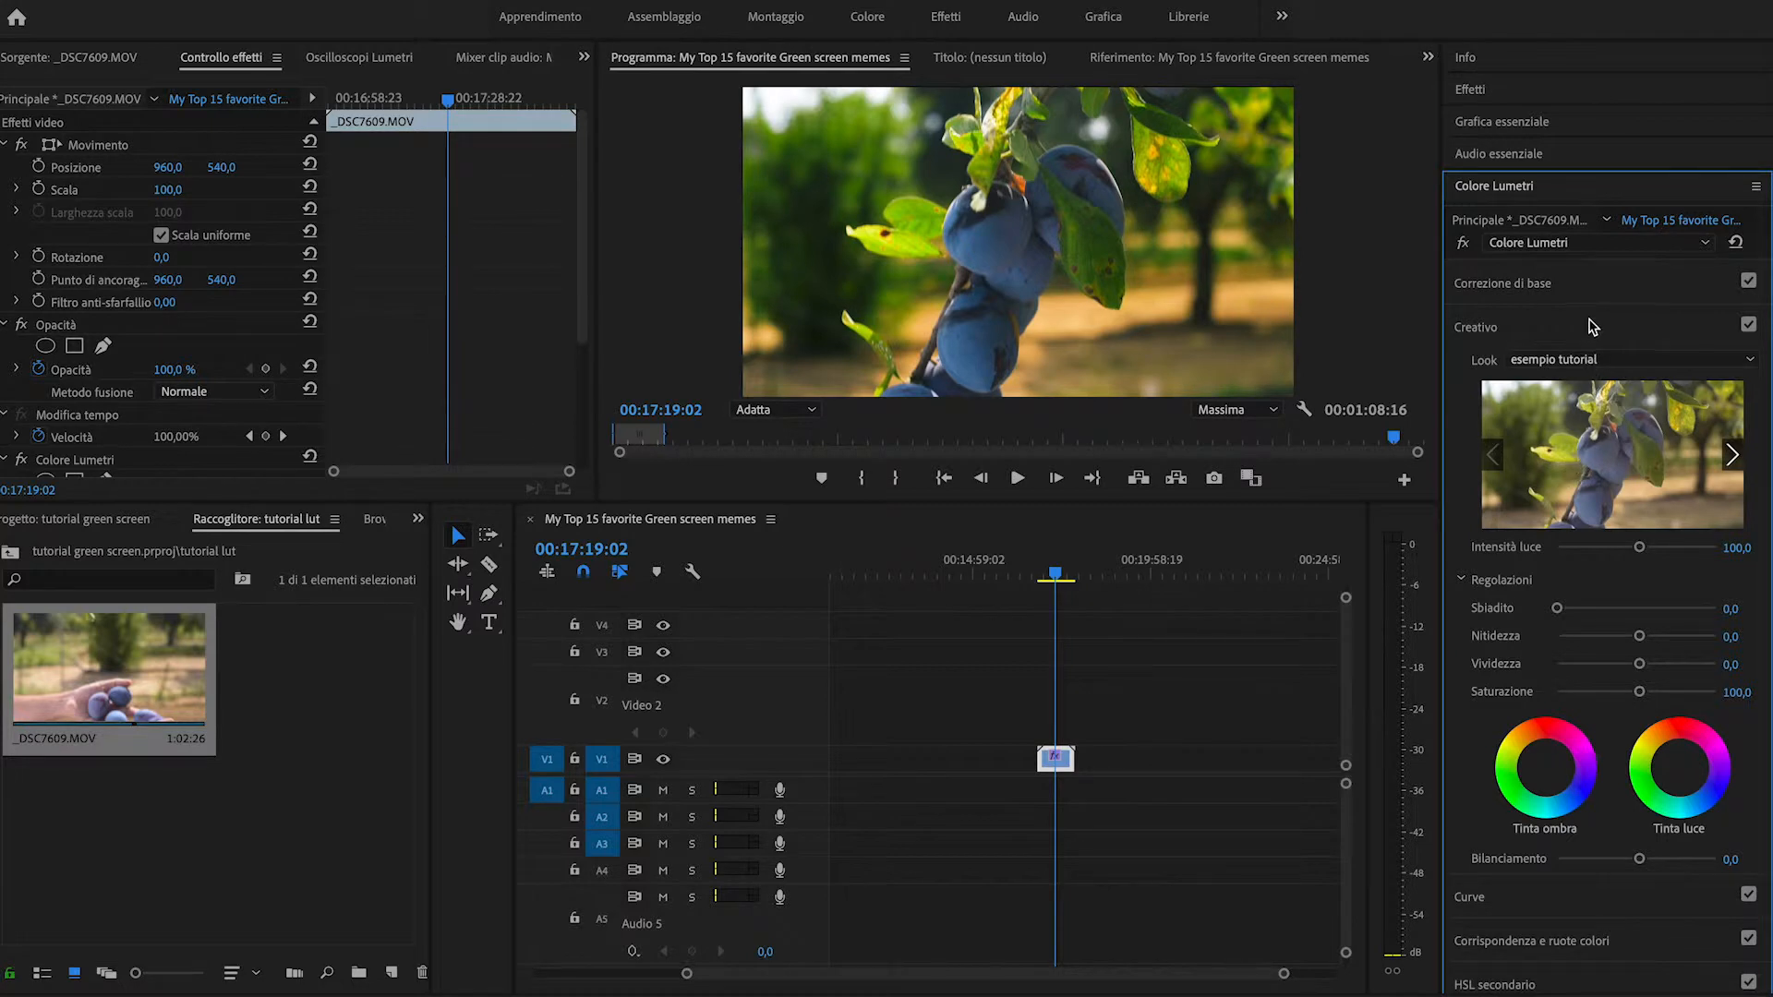
# Delete the Colore Lumetri effect carrying the esempio tutorial look from the clip
pyautogui.hotkey('ctrl', 's')
pyautogui.click(86, 464)
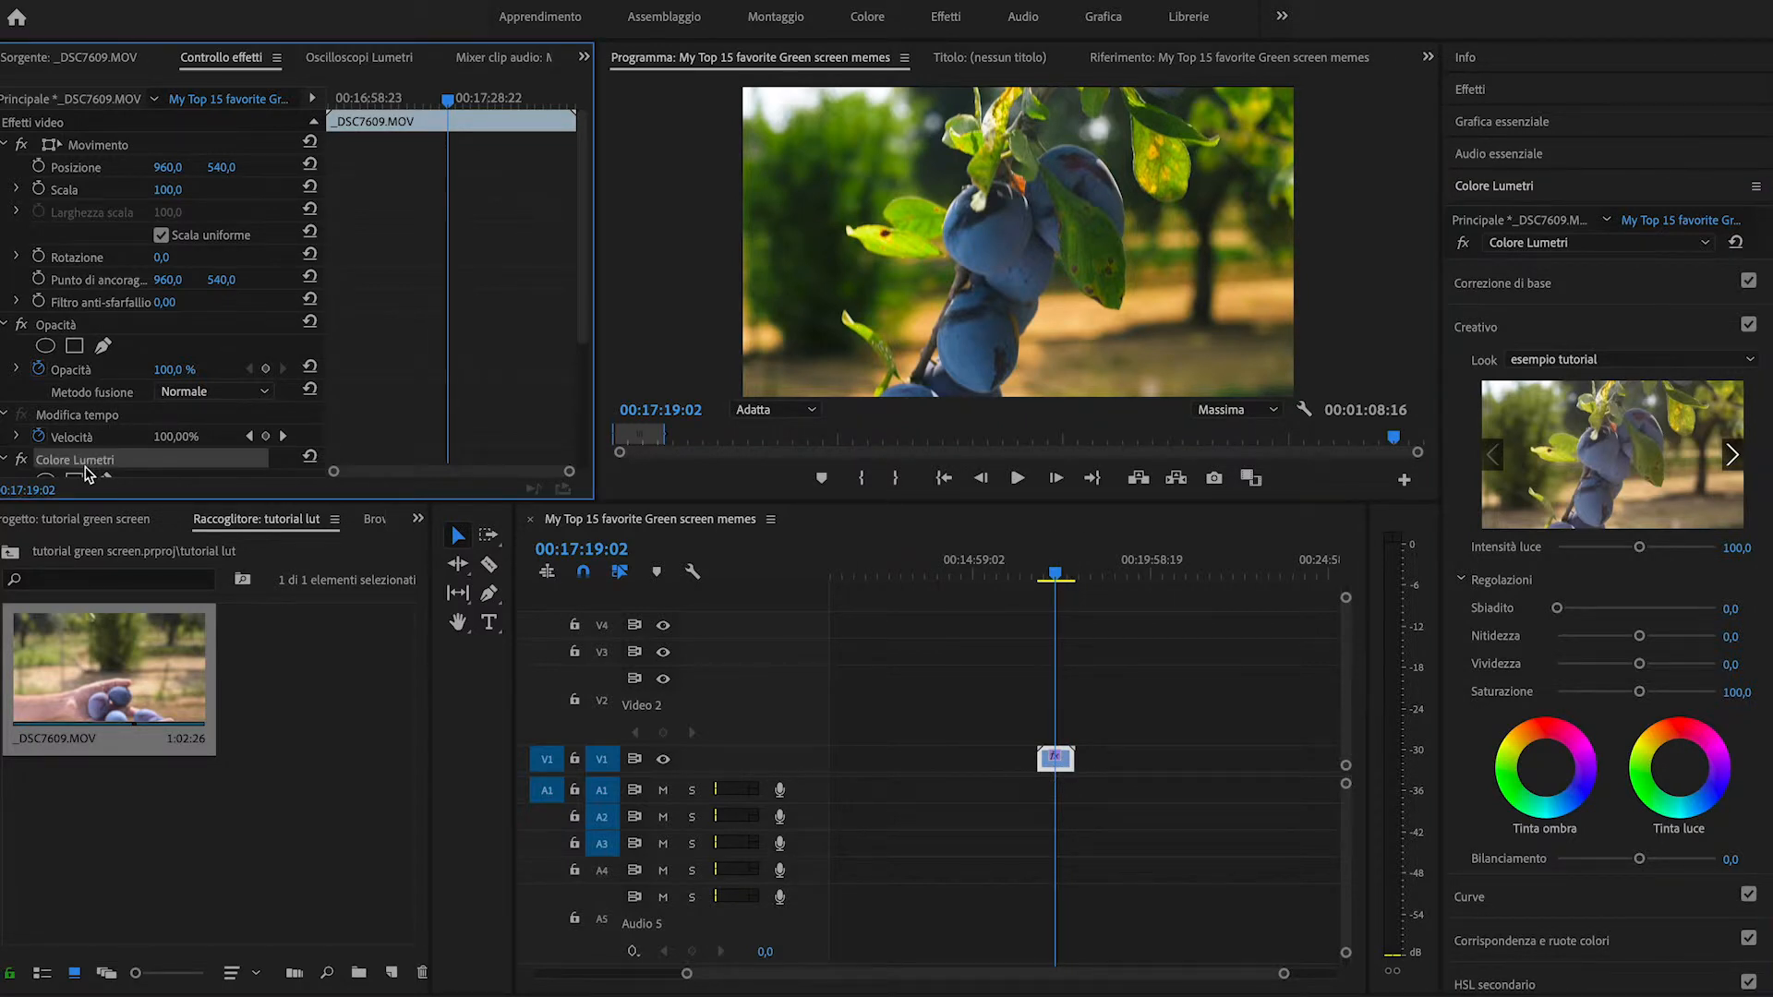
pyautogui.press('Delete')
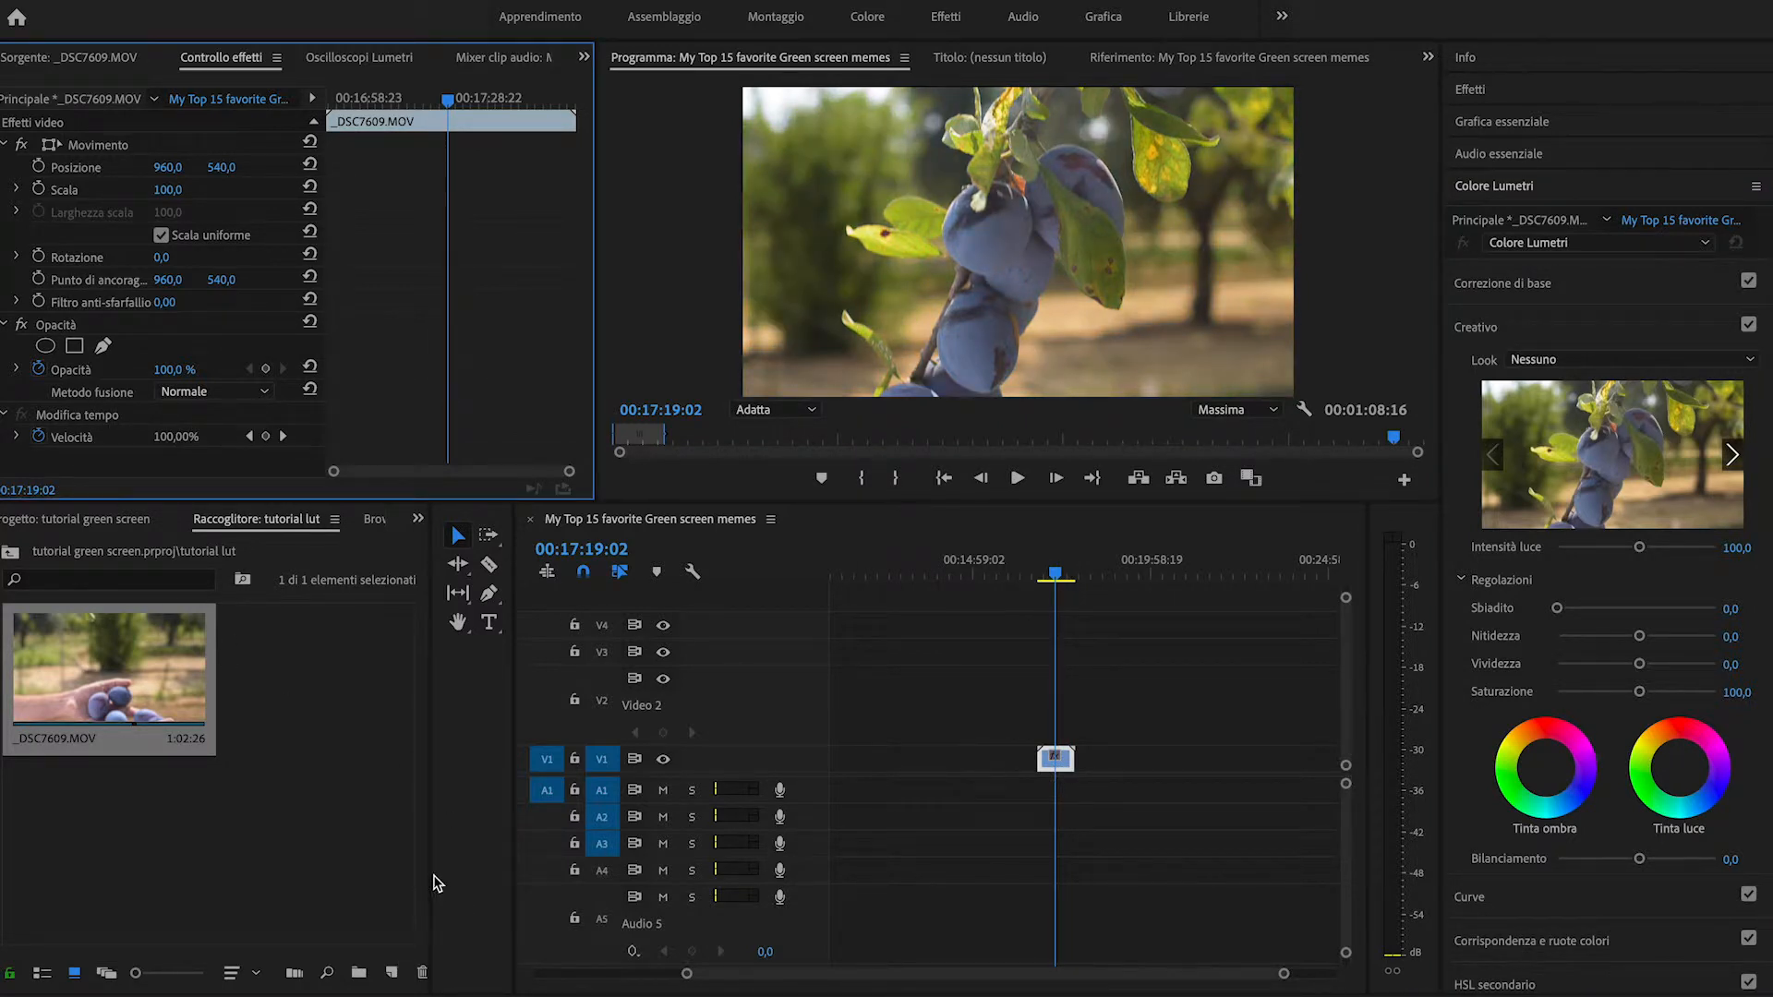
# Create a 1920 x 1080 adjustment layer at 23,976 fps and place it on V2 directly above the clip
pyautogui.click(391, 974)
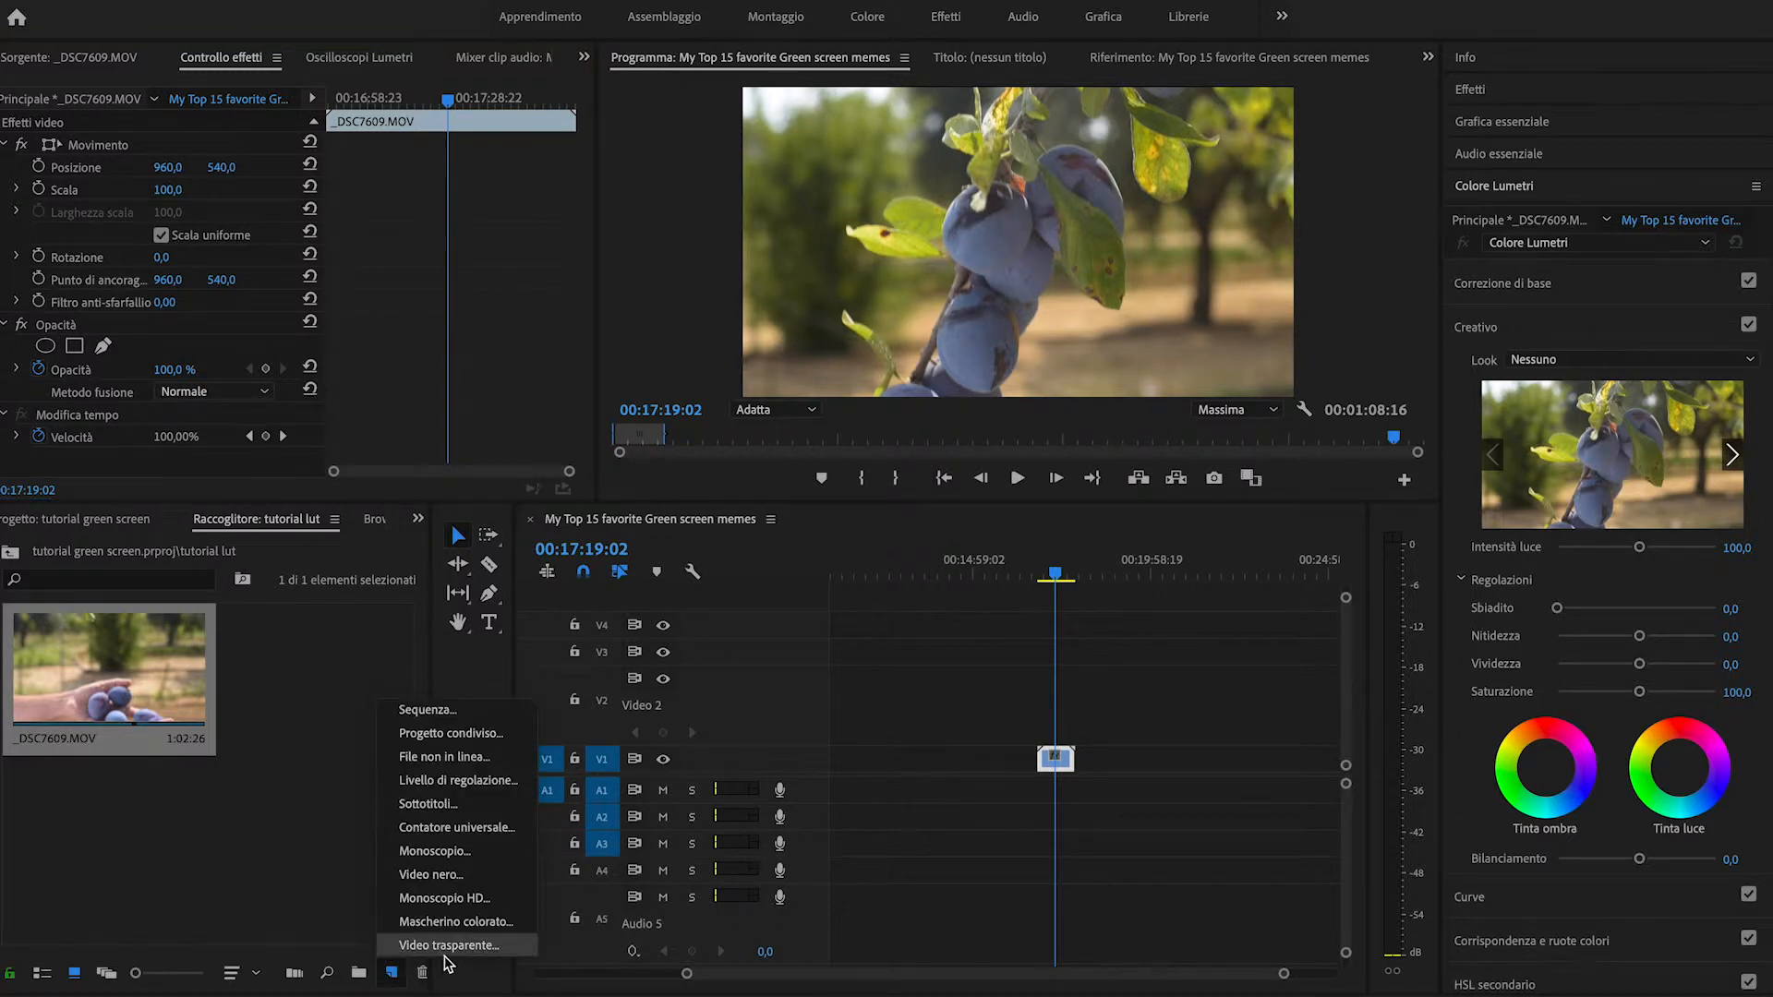
pyautogui.click(487, 781)
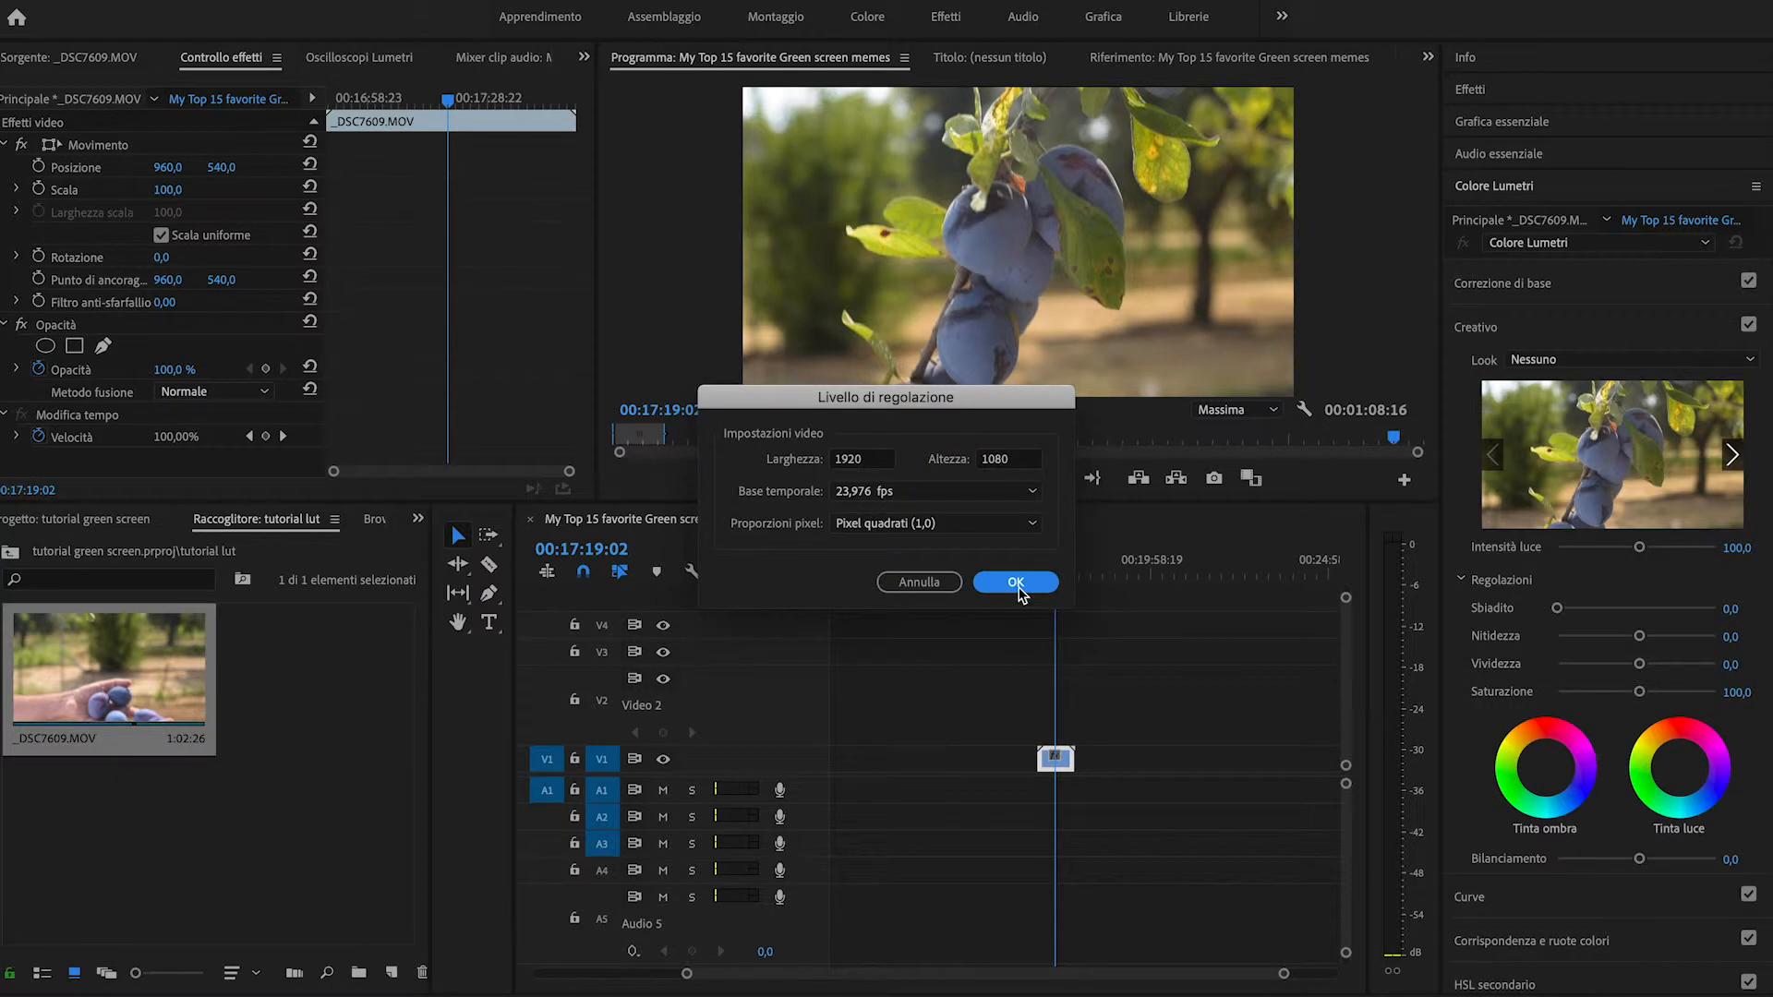
pyautogui.click(1017, 583)
pyautogui.moveTo(300, 675); pyautogui.dragTo(1073, 725)
# Apply esempio tutorial.cube as the Creativo look on the adjustment layer
pyautogui.click(1064, 734)
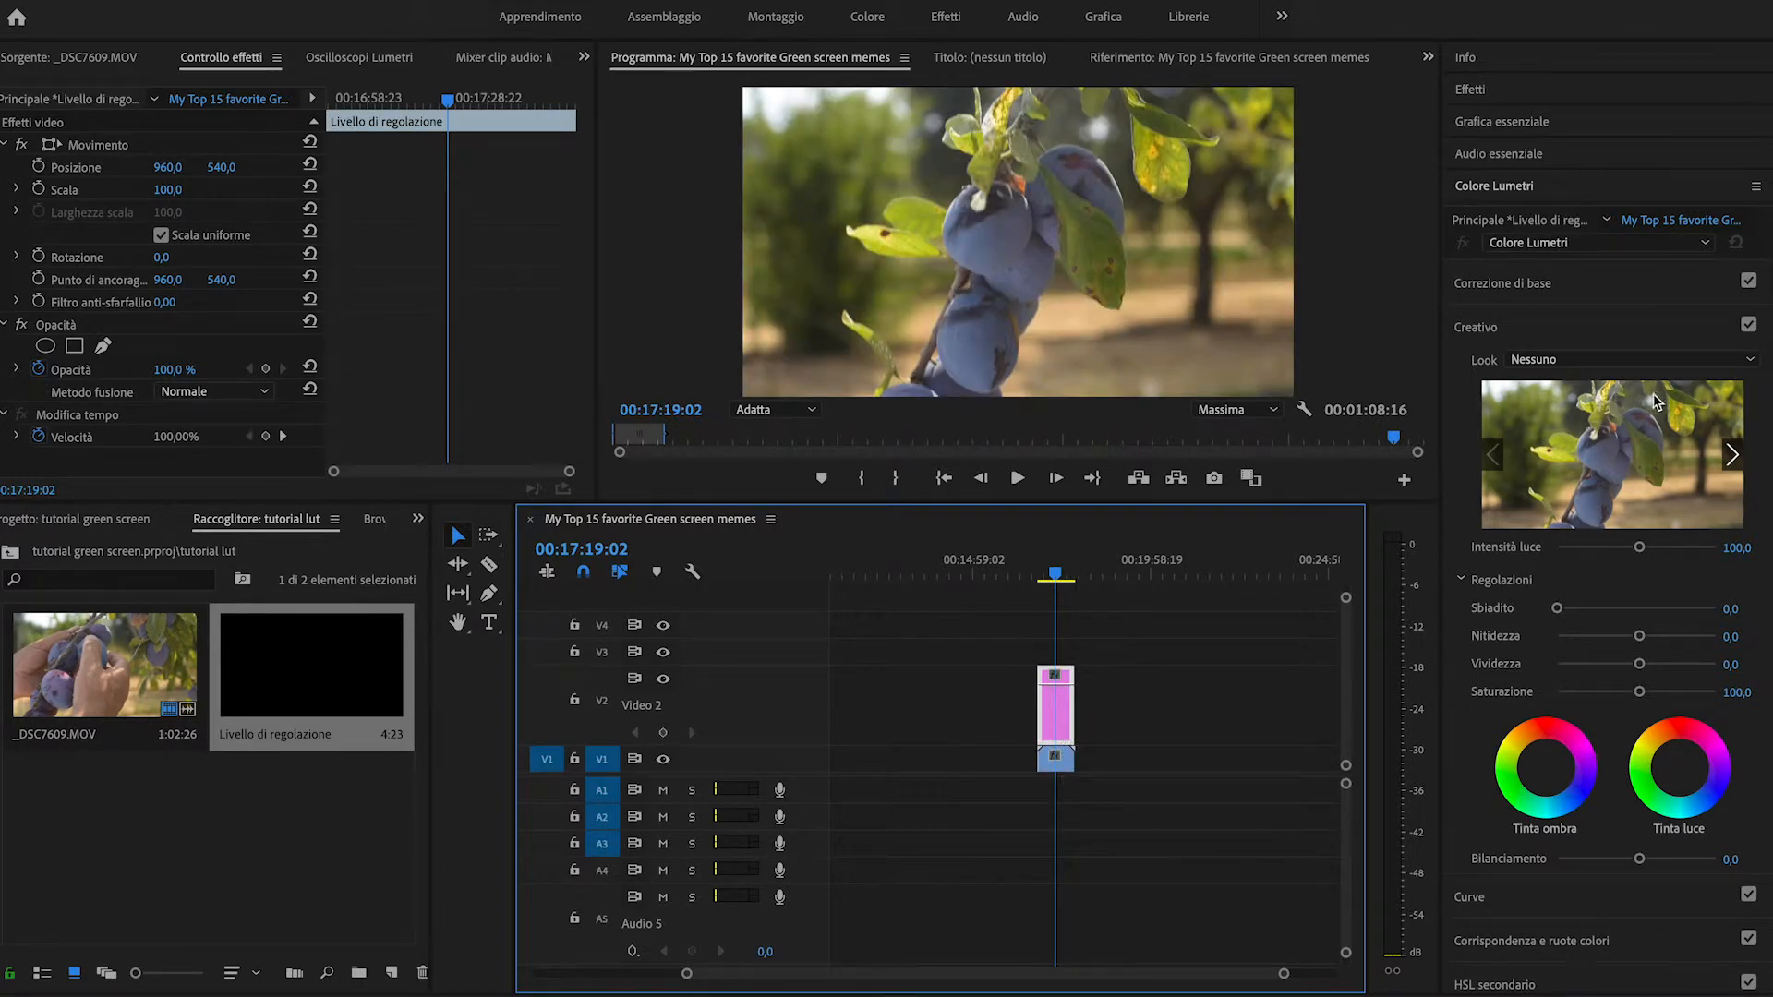
pyautogui.click(1673, 360)
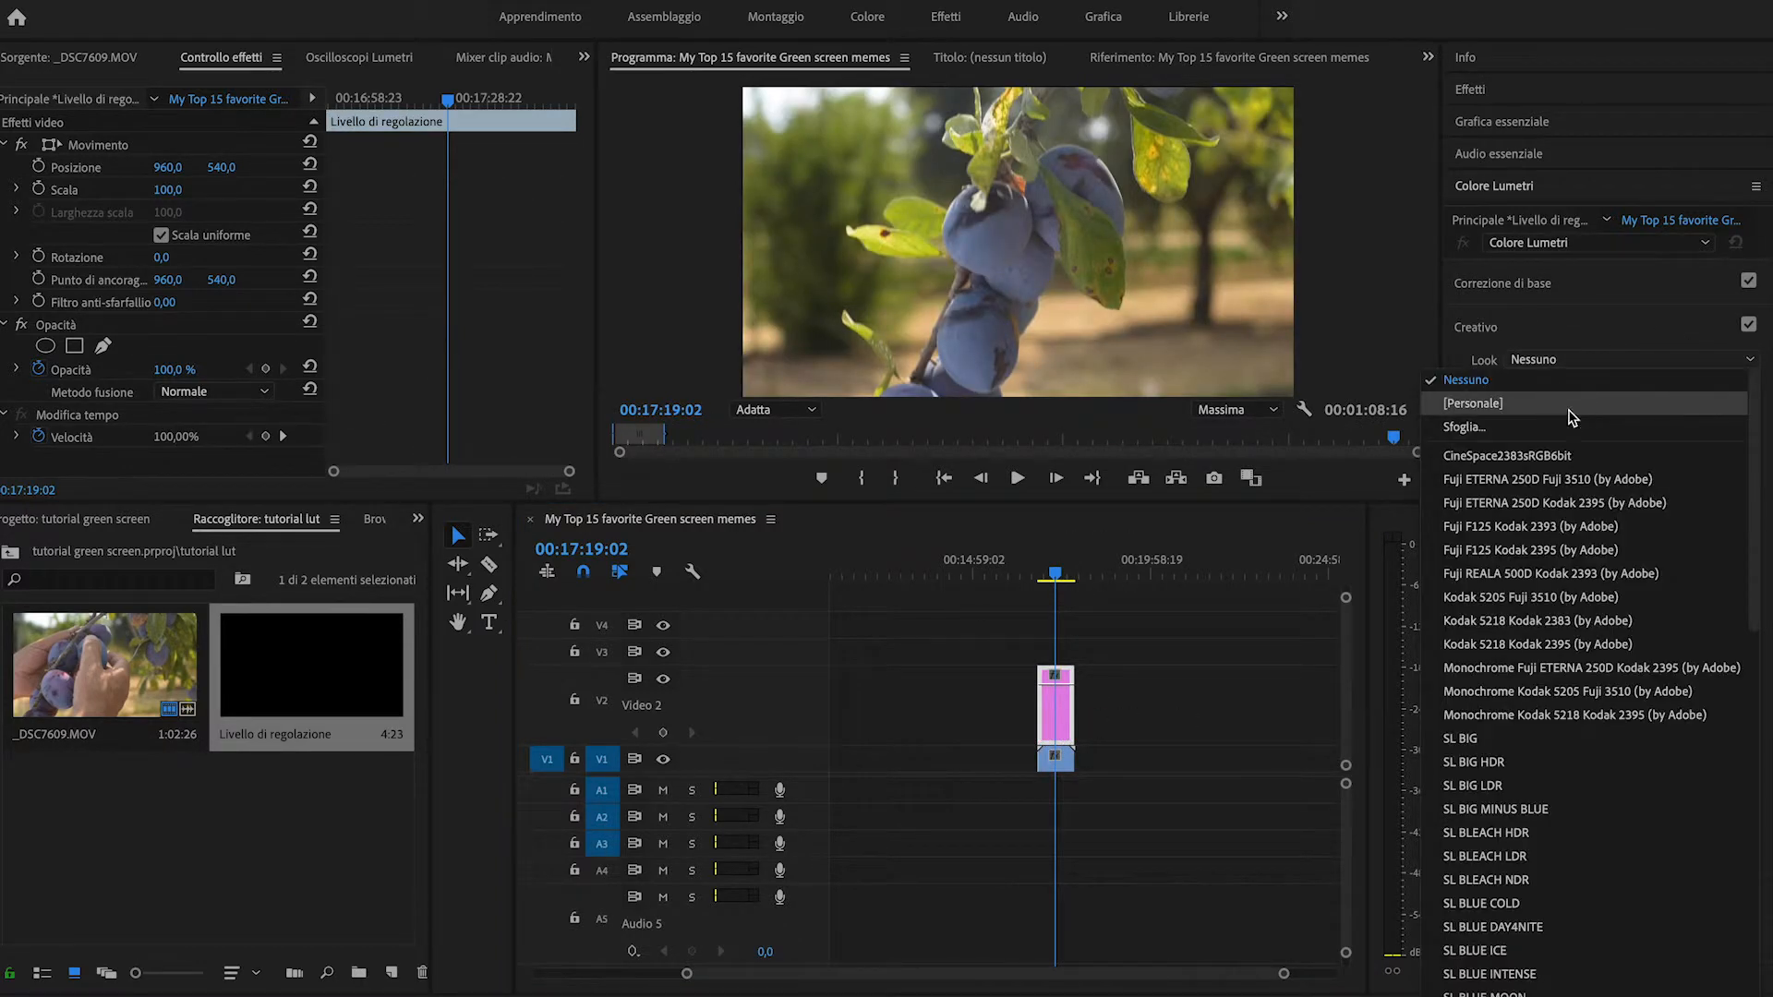
pyautogui.click(1571, 425)
pyautogui.click(1193, 254)
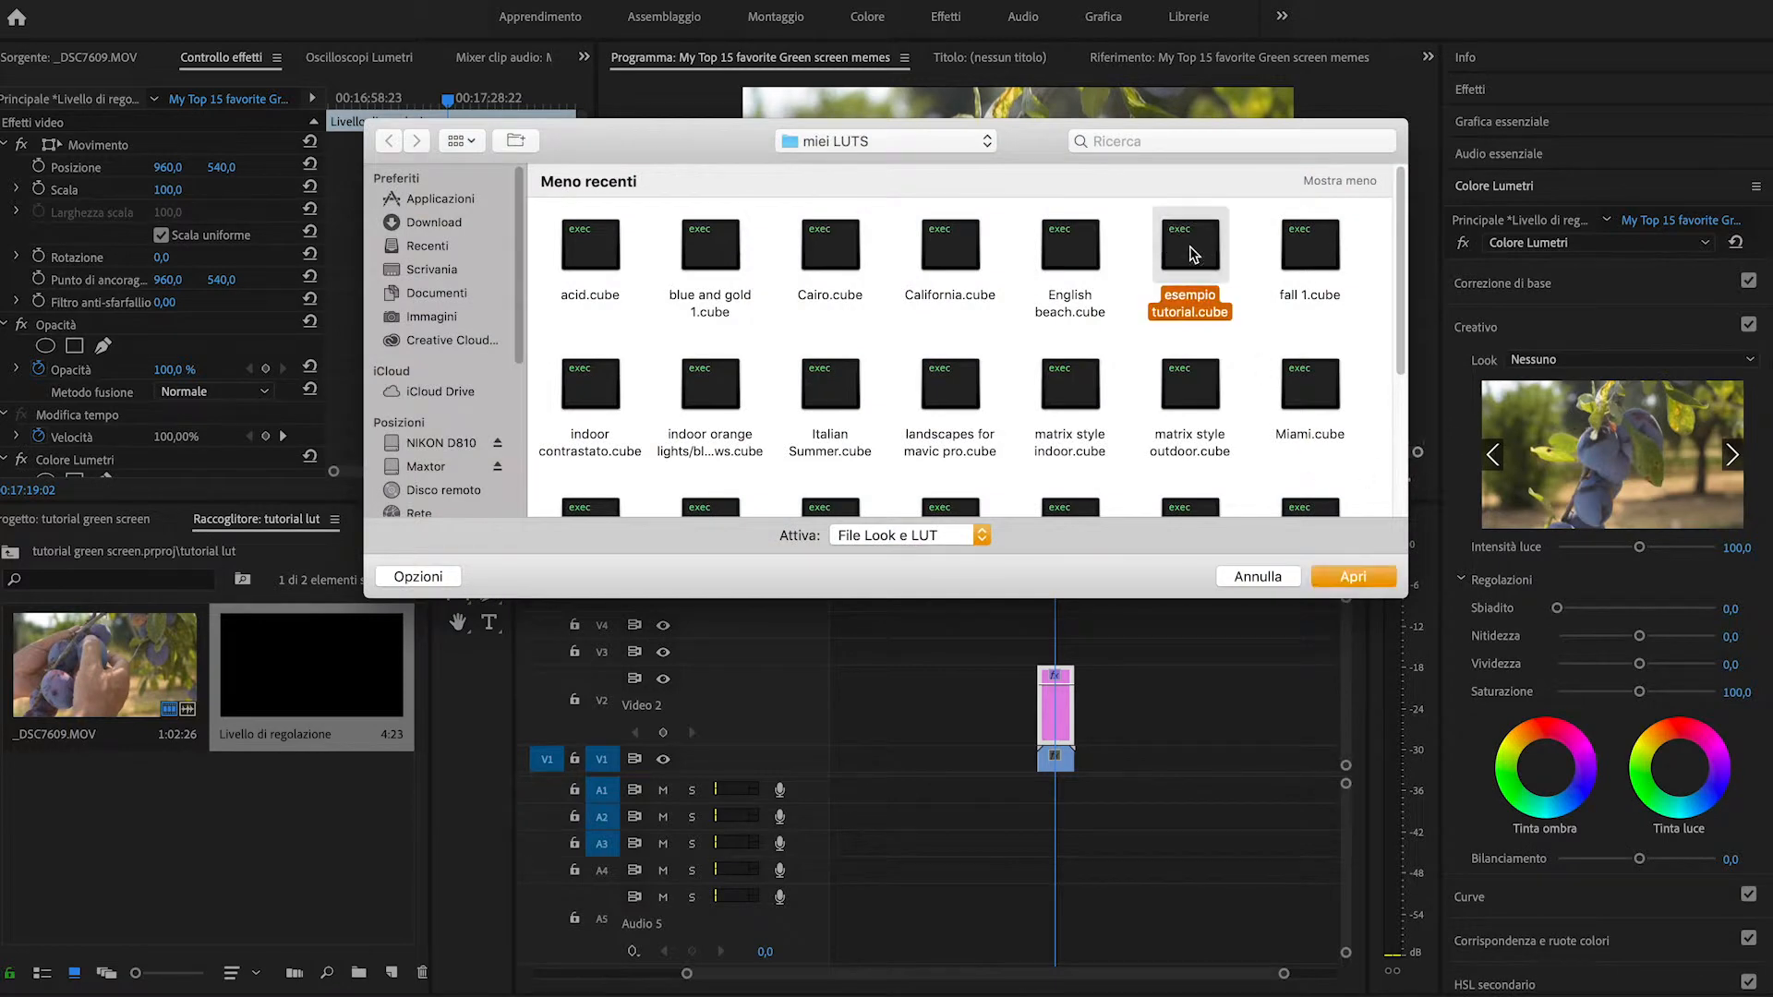
pyautogui.click(1343, 576)
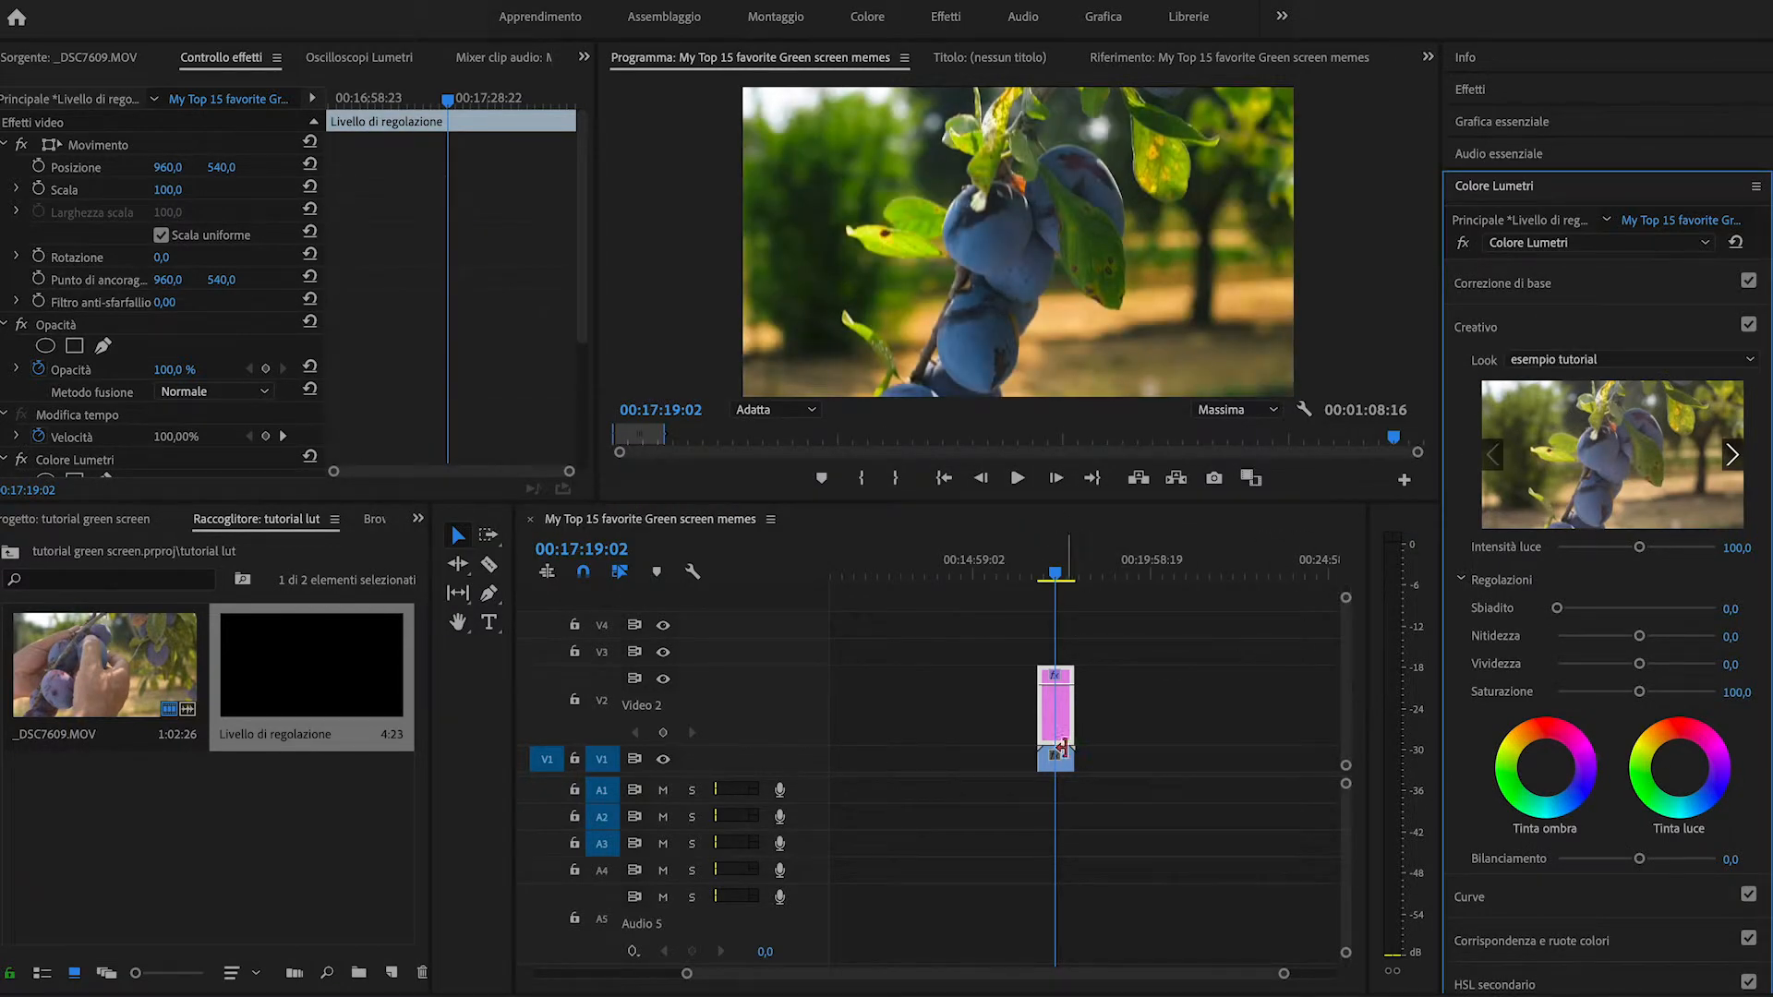
# Move the clip out from under the adjustment layer to view it ungraded around 00:16:05:09, and put it back underneath
pyautogui.moveTo(1060, 765); pyautogui.dragTo(1020, 763)
pyautogui.click(1004, 574)
pyautogui.moveTo(1005, 580); pyautogui.dragTo(1011, 578)
pyautogui.click(1020, 764)
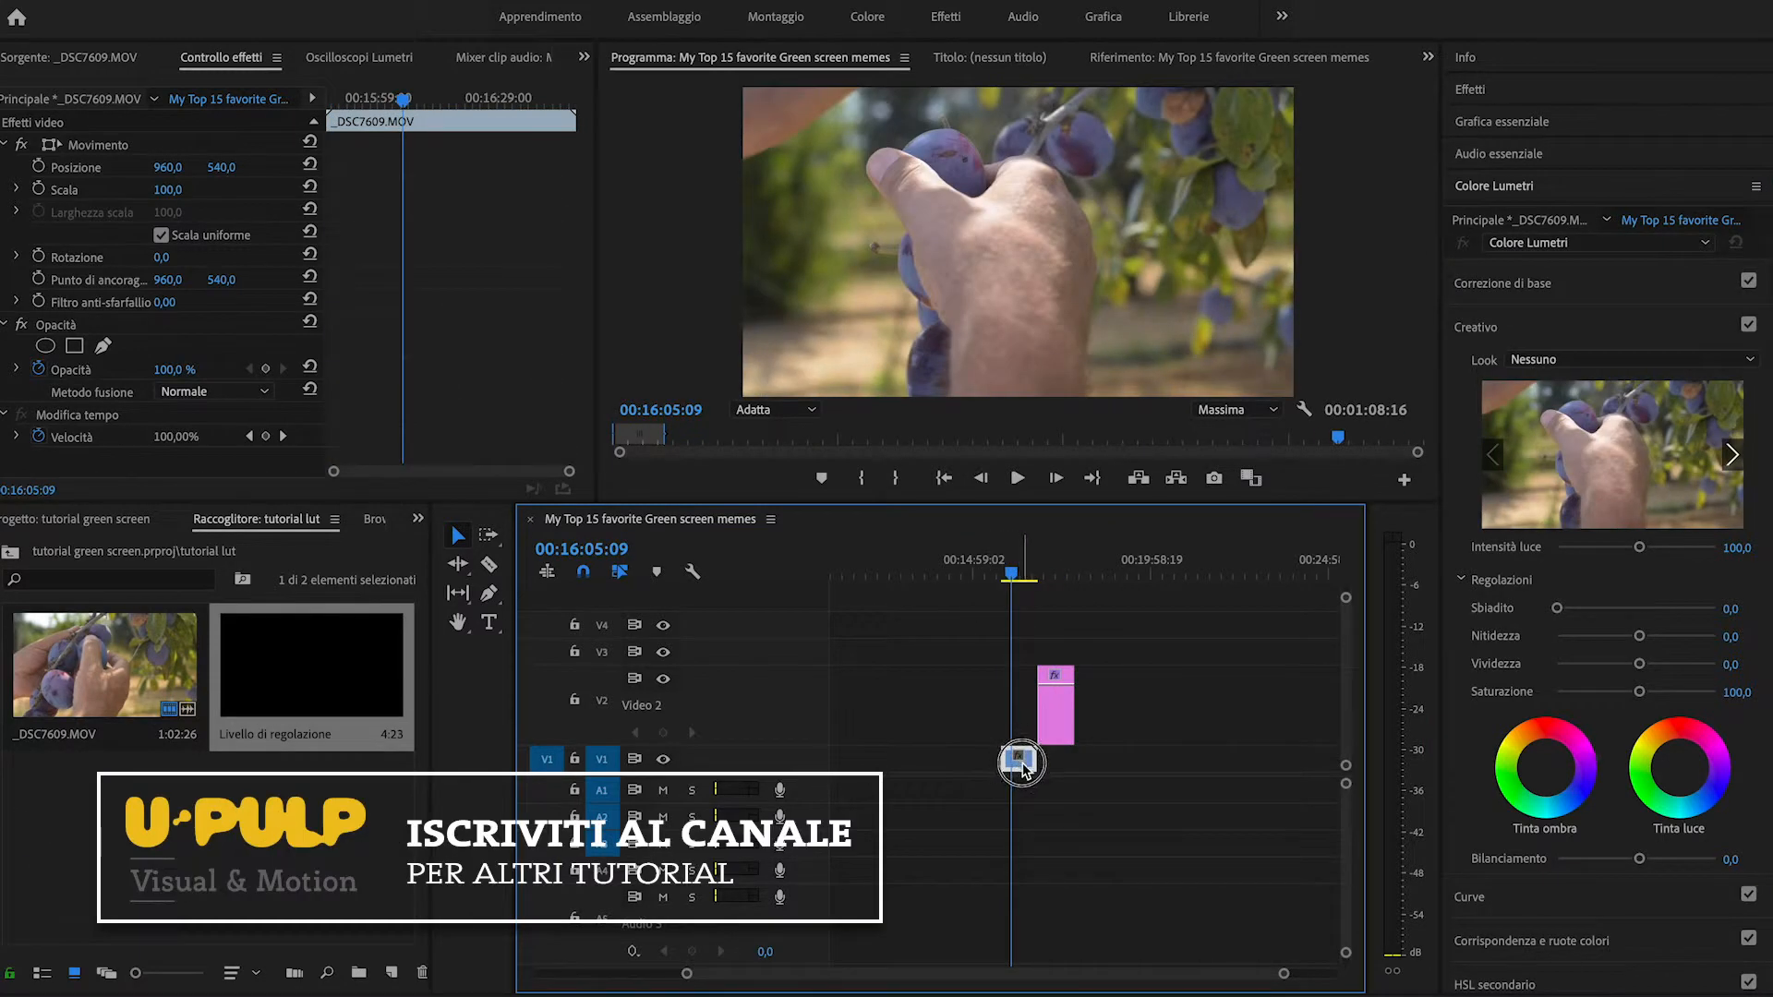
pyautogui.moveTo(1021, 763); pyautogui.dragTo(1056, 761)
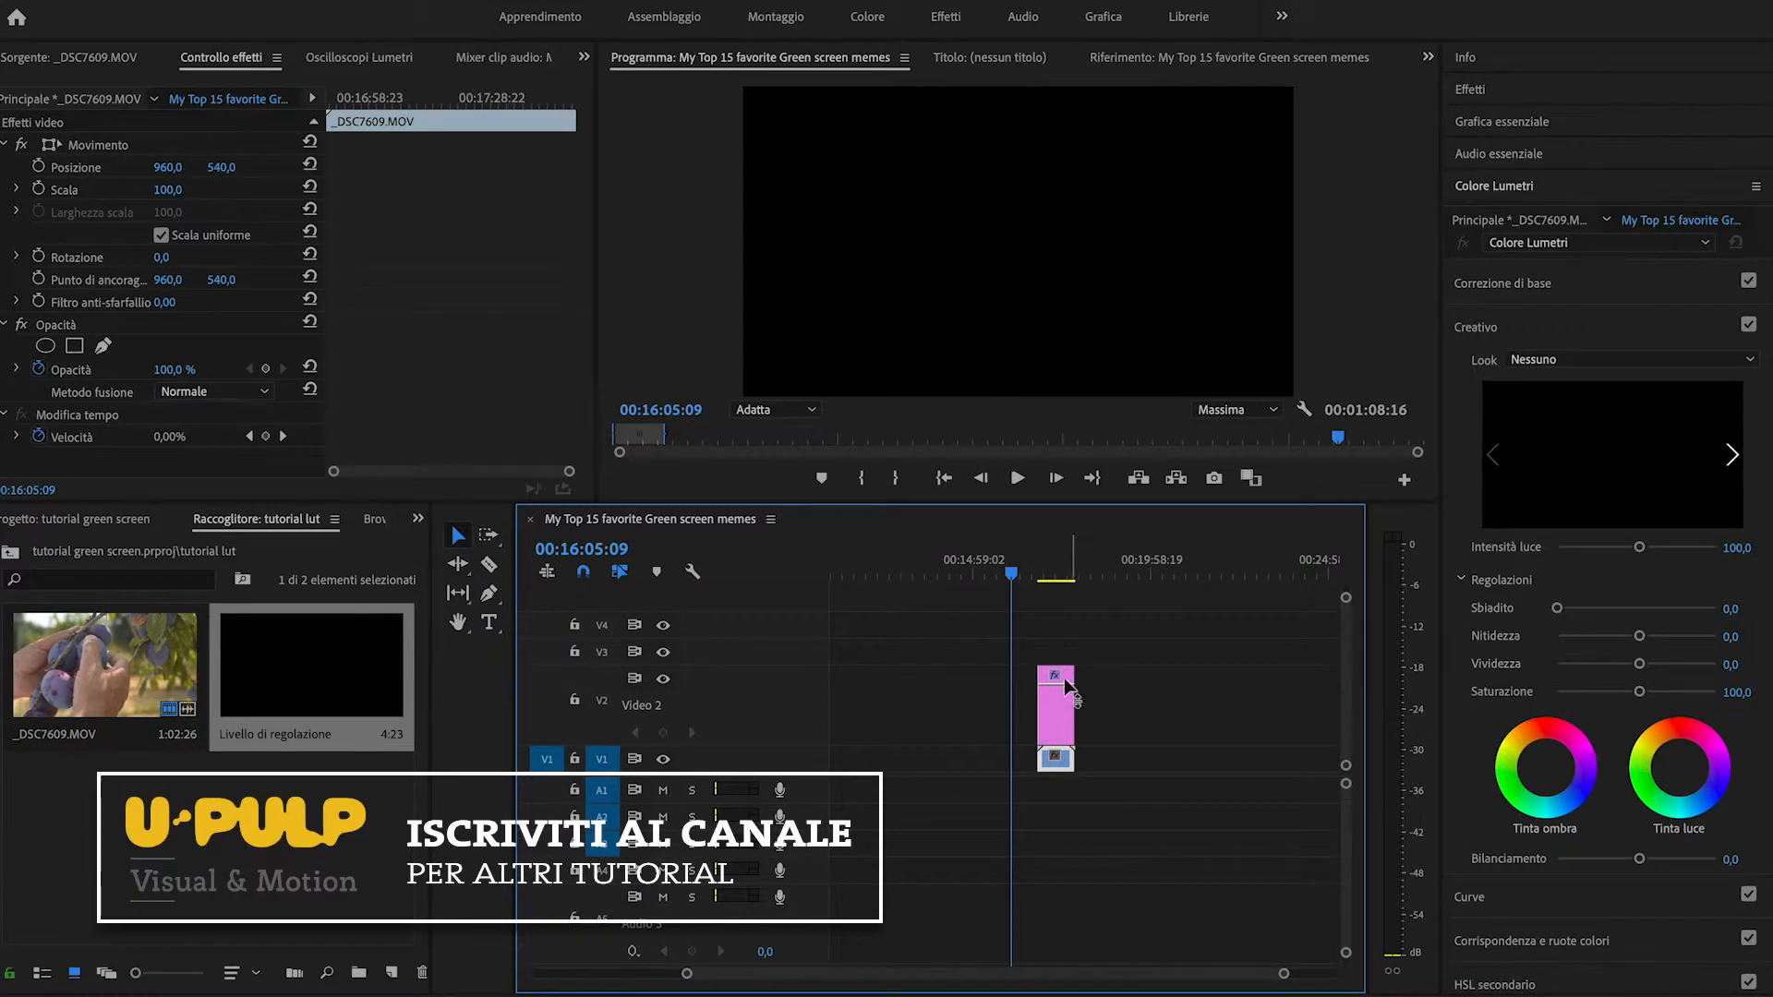
# Extend the adjustment layer on V2 well past the clip's end and check the graded footage around 00:17:24:16
pyautogui.click(1063, 575)
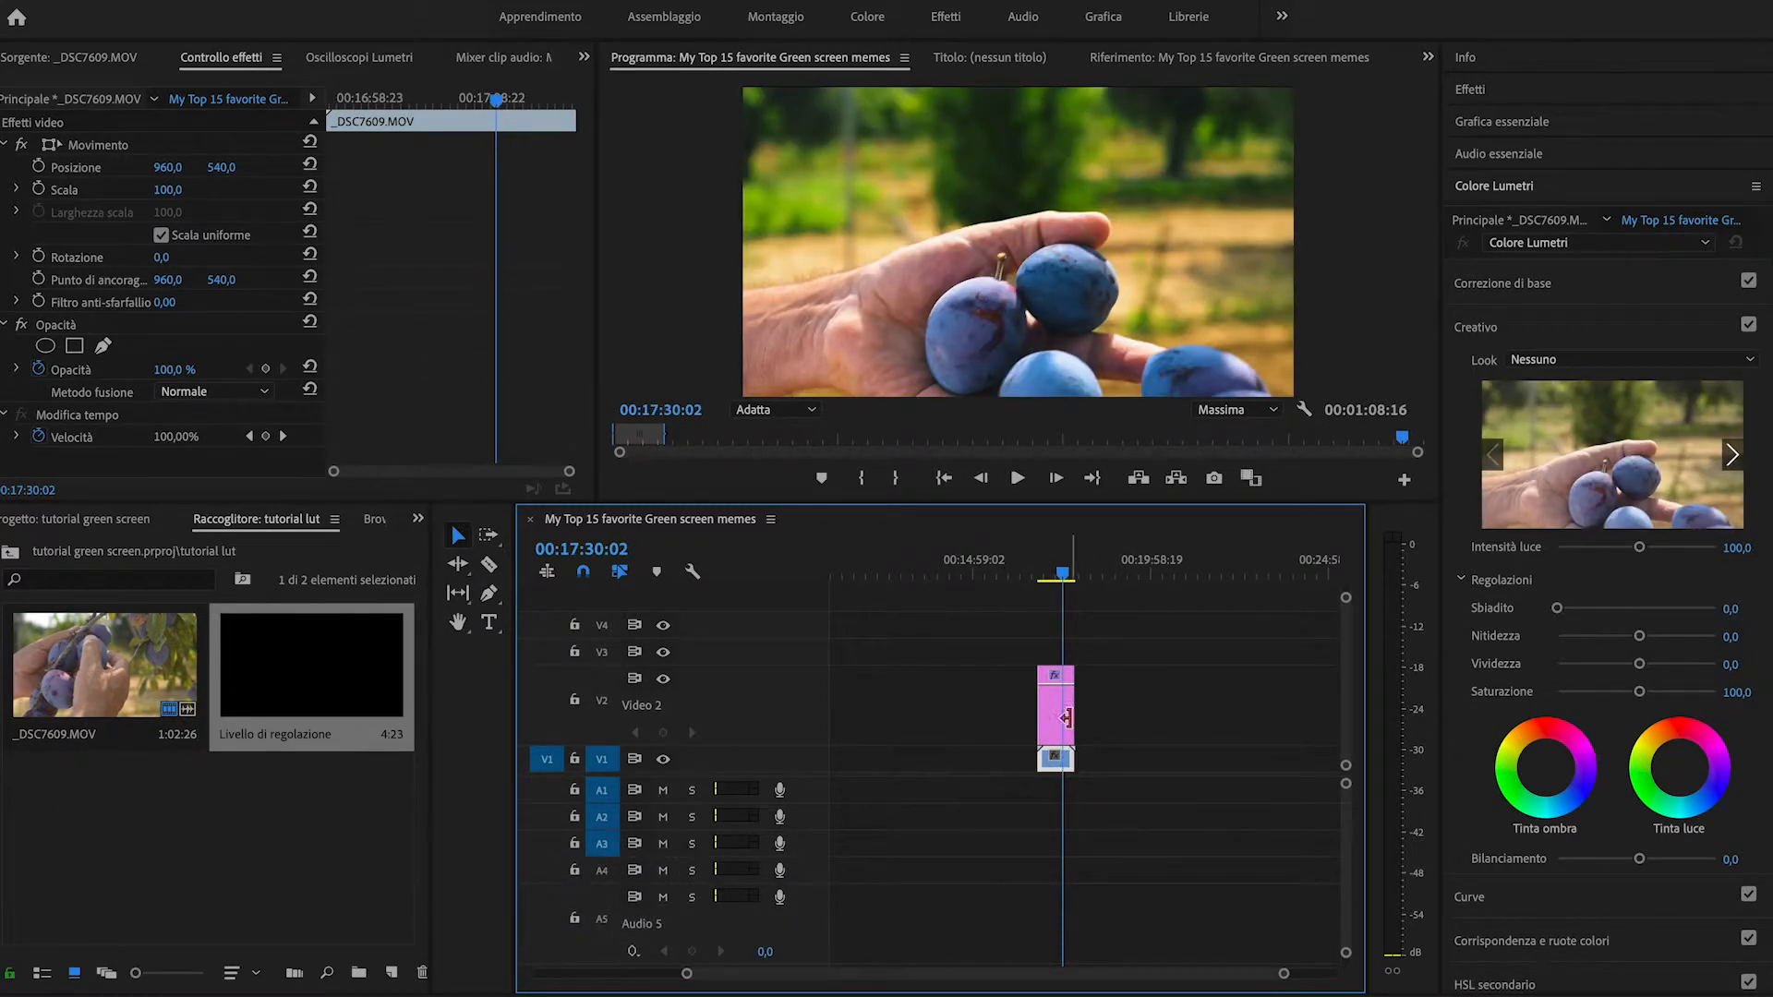
pyautogui.moveTo(1068, 720); pyautogui.dragTo(1309, 710)
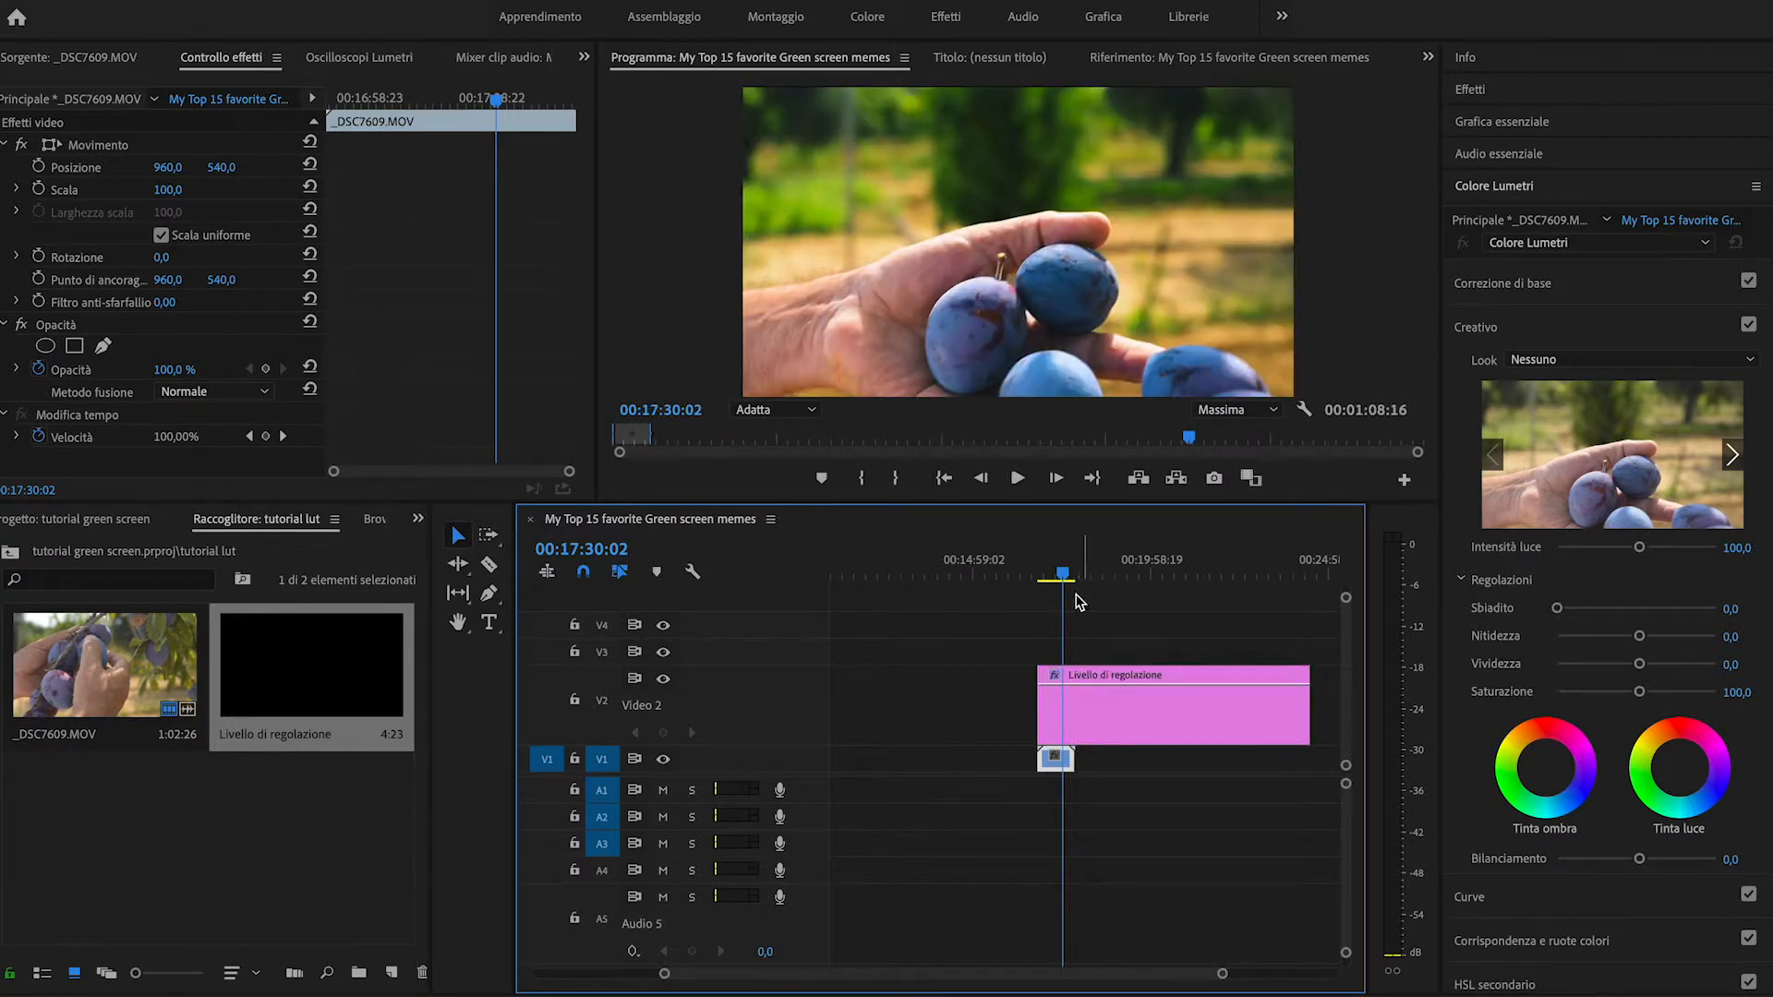
pyautogui.moveTo(1060, 577); pyautogui.dragTo(1055, 657)
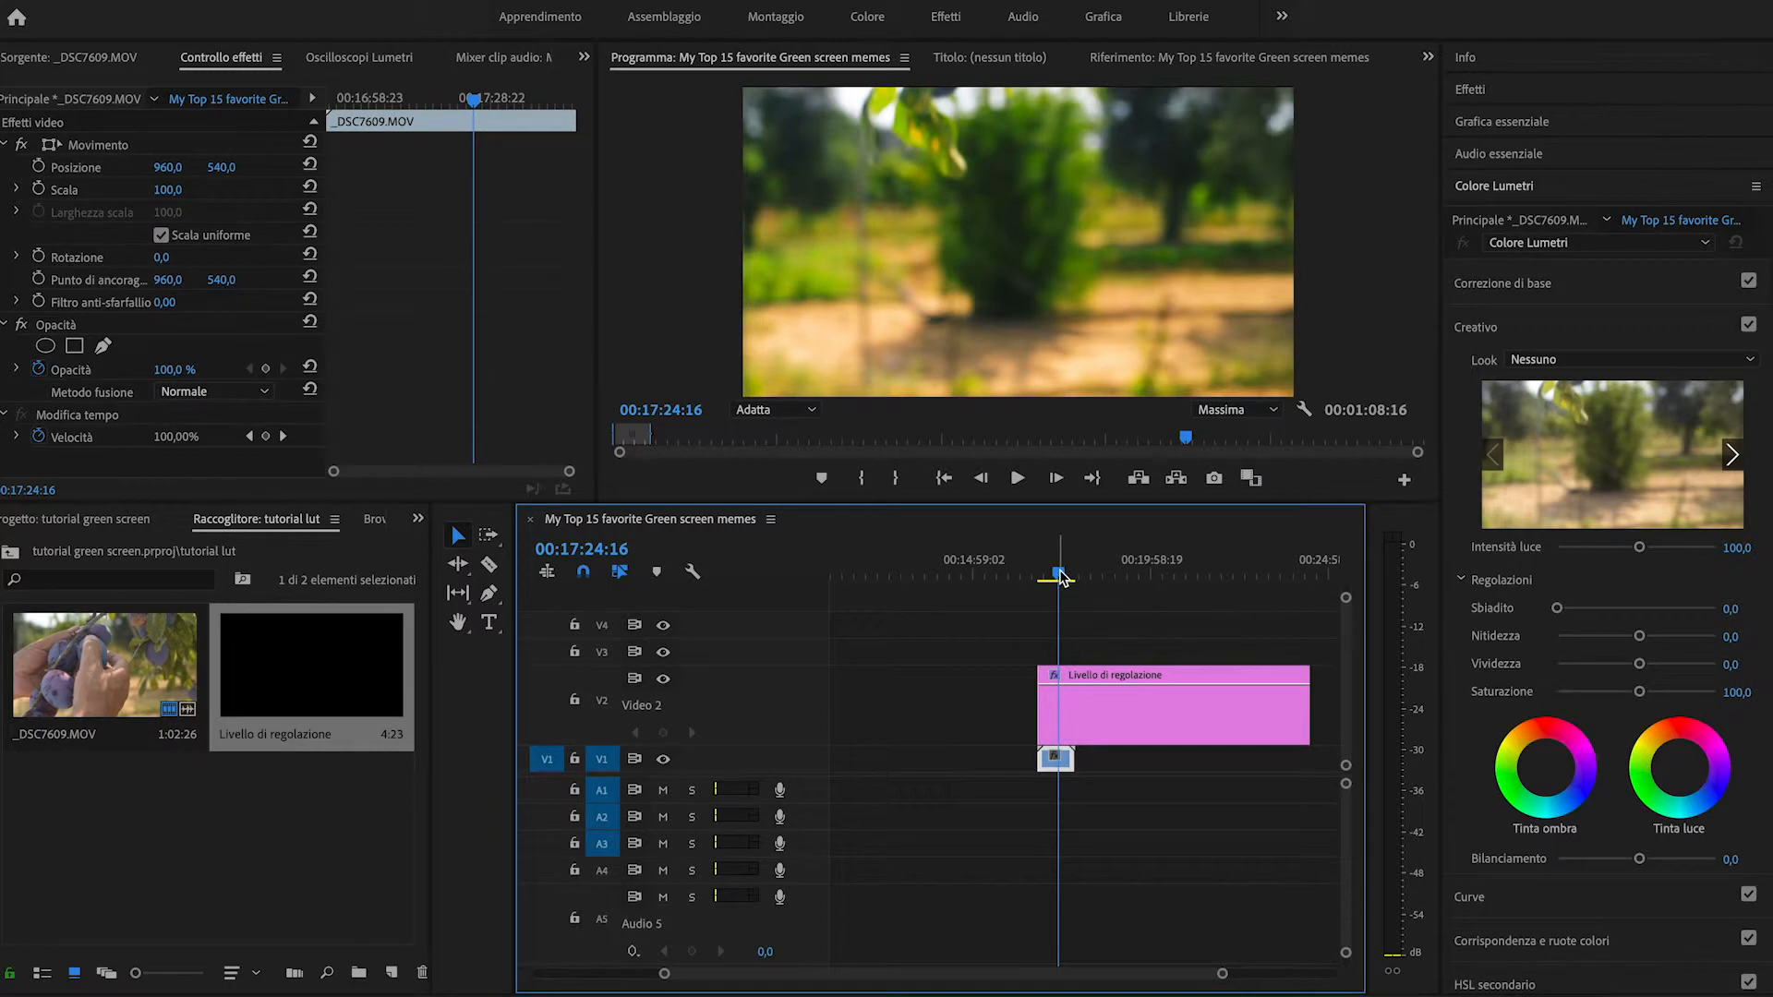
# Split the V1 clip with the Razor tool at 00:17:17:11
pyautogui.moveTo(1060, 574); pyautogui.dragTo(1053, 576)
pyautogui.press('c')
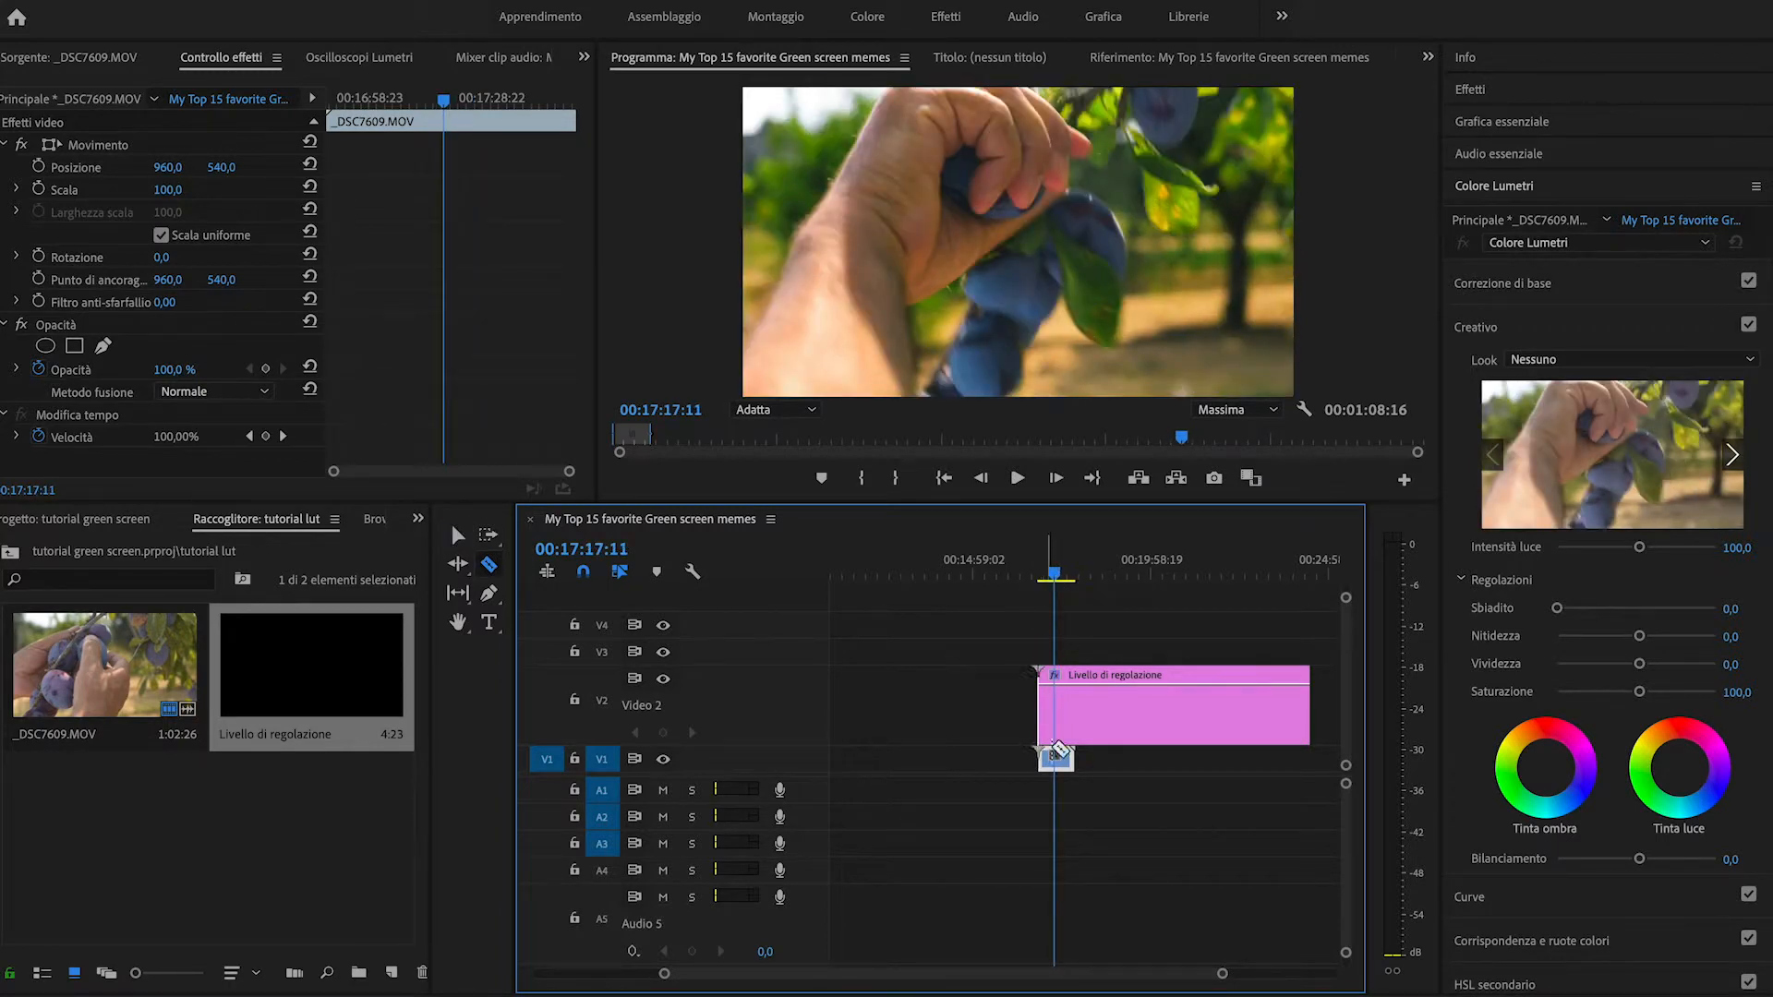
pyautogui.click(1054, 757)
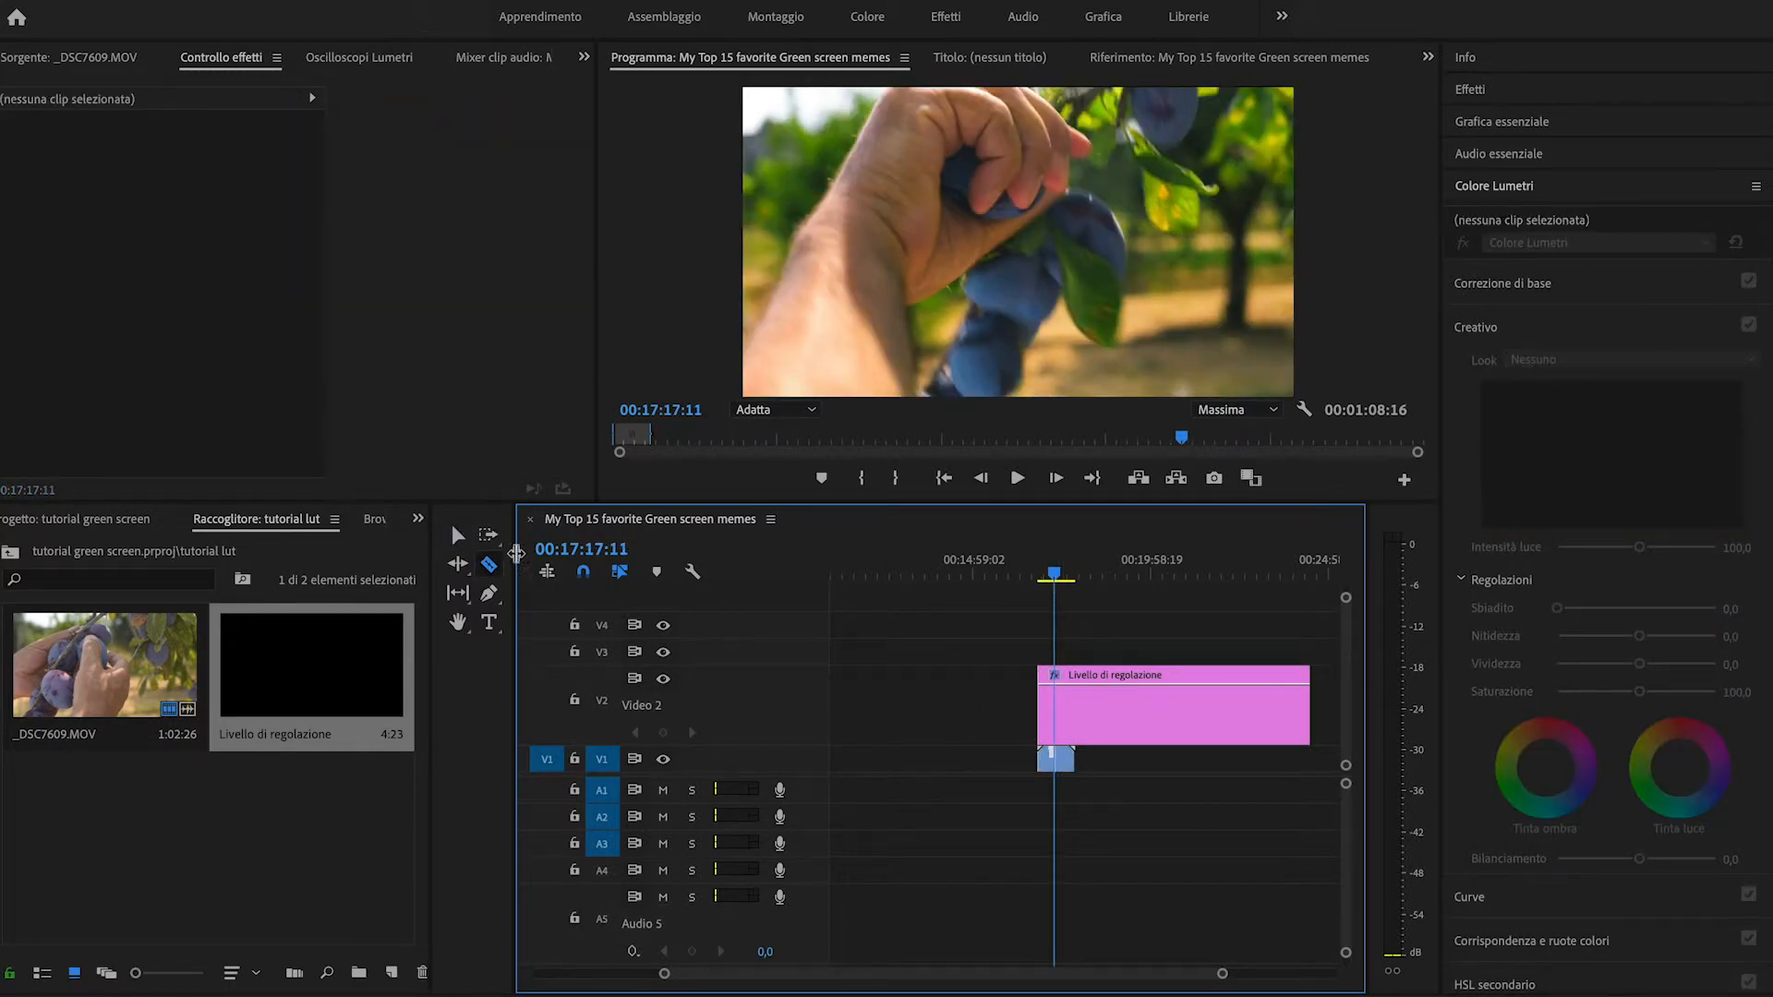
# Move the second half of the split clip further along V1 beneath the adjustment layer and preview it at 00:18:34:23
pyautogui.click(459, 536)
pyautogui.click(1066, 771)
pyautogui.moveTo(1066, 771); pyautogui.dragTo(1107, 759)
pyautogui.click(1108, 577)
pyautogui.moveTo(1111, 579)
pyautogui.mouseDown()
pyautogui.moveTo(1045, 594)
pyautogui.moveTo(1103, 605)
pyautogui.mouseUp()
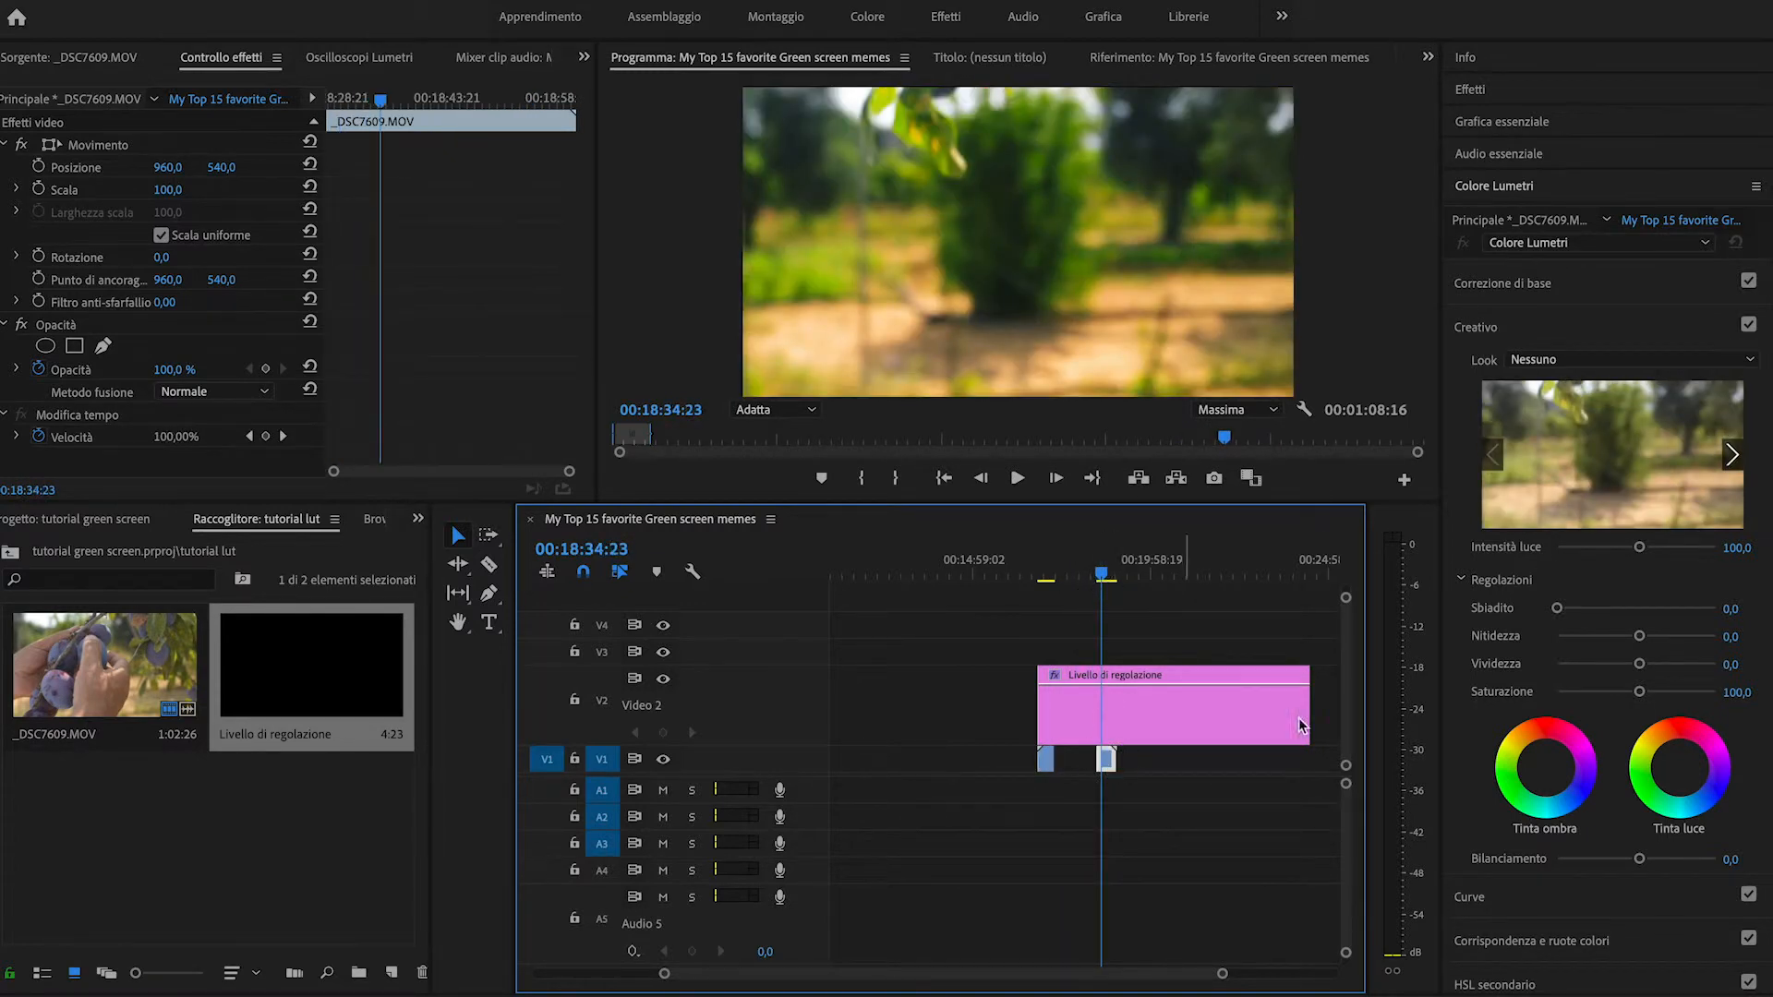
# Correct the second V1 clip in Lumetri's basic correction with contrast 15.4, highlights -26.2, blacks -3.4 and exposure reset to 0
pyautogui.click(1555, 286)
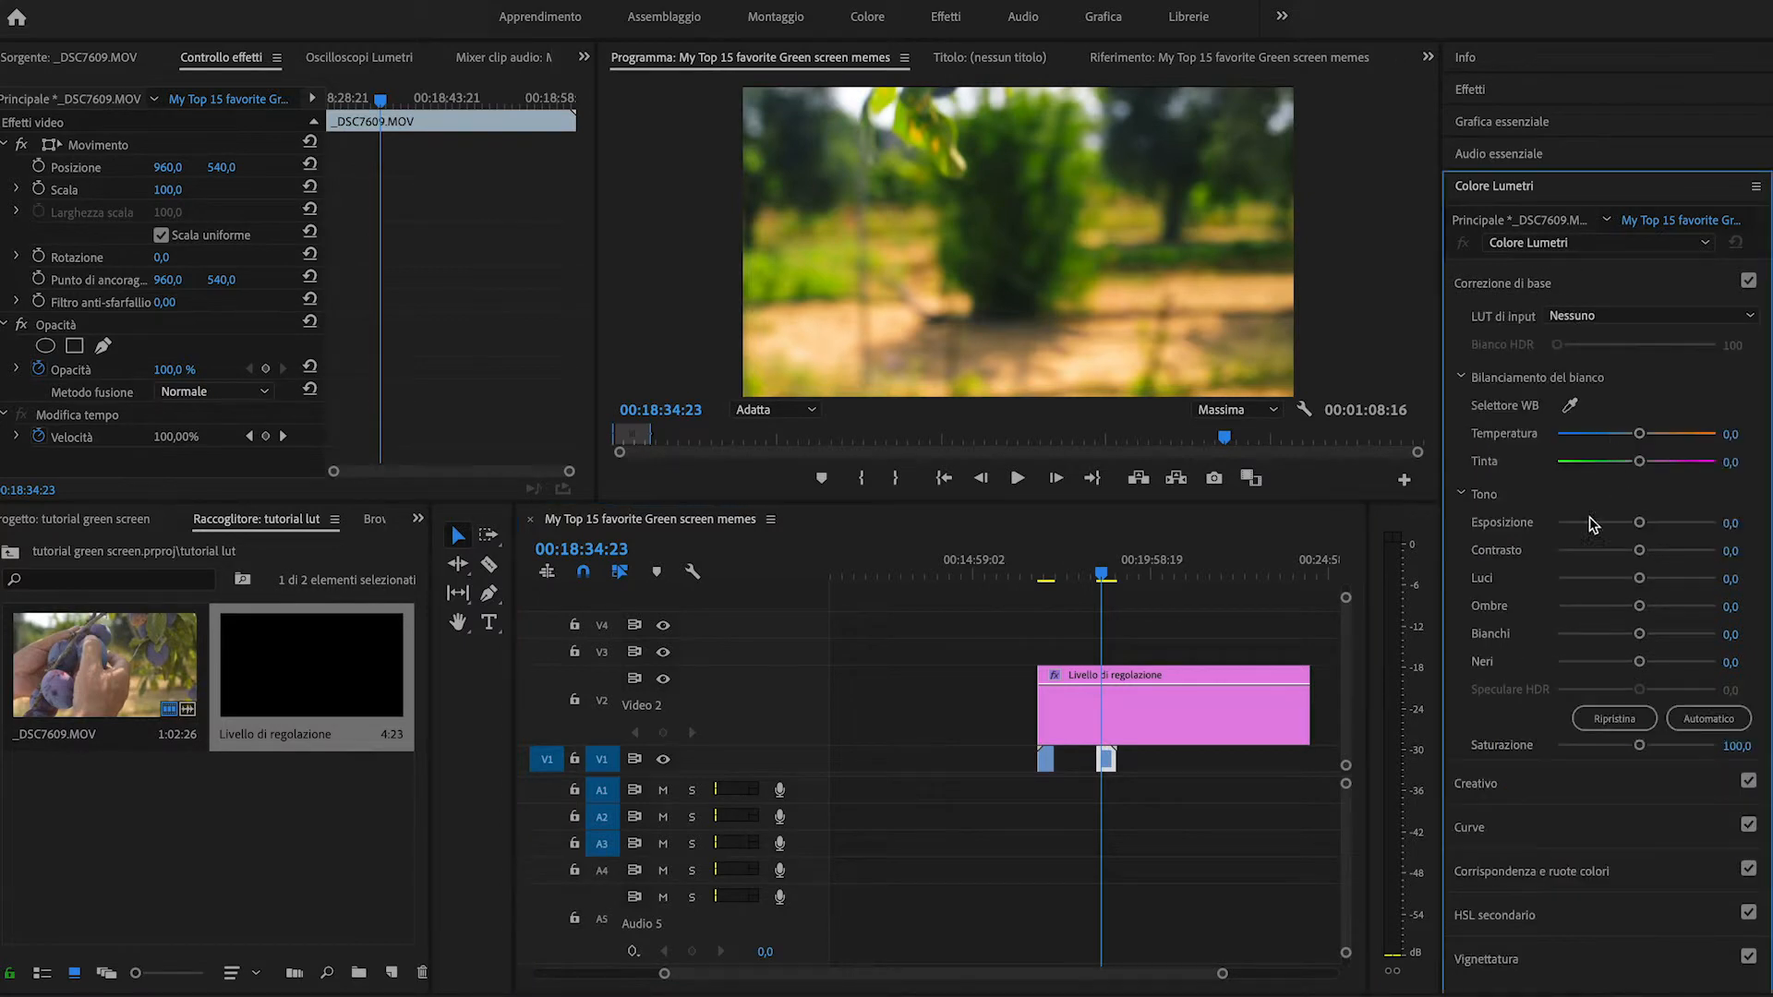
pyautogui.moveTo(1104, 580); pyautogui.dragTo(1107, 582)
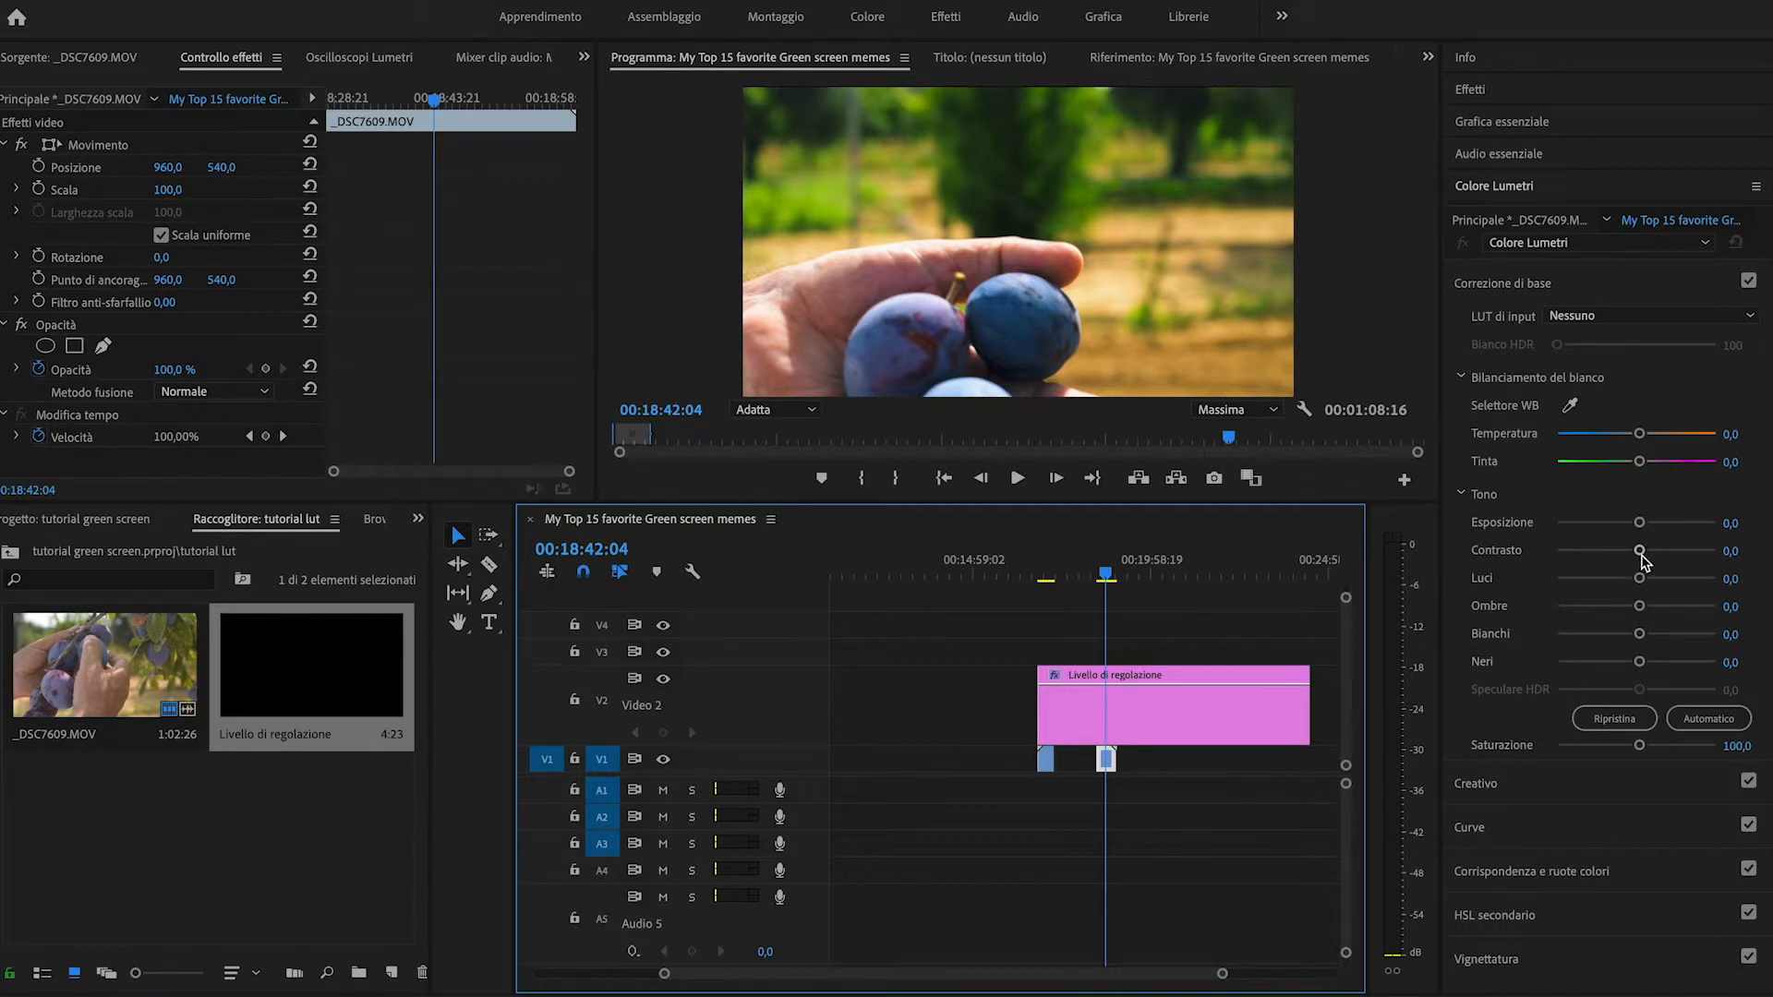
pyautogui.moveTo(1639, 523); pyautogui.dragTo(1632, 534)
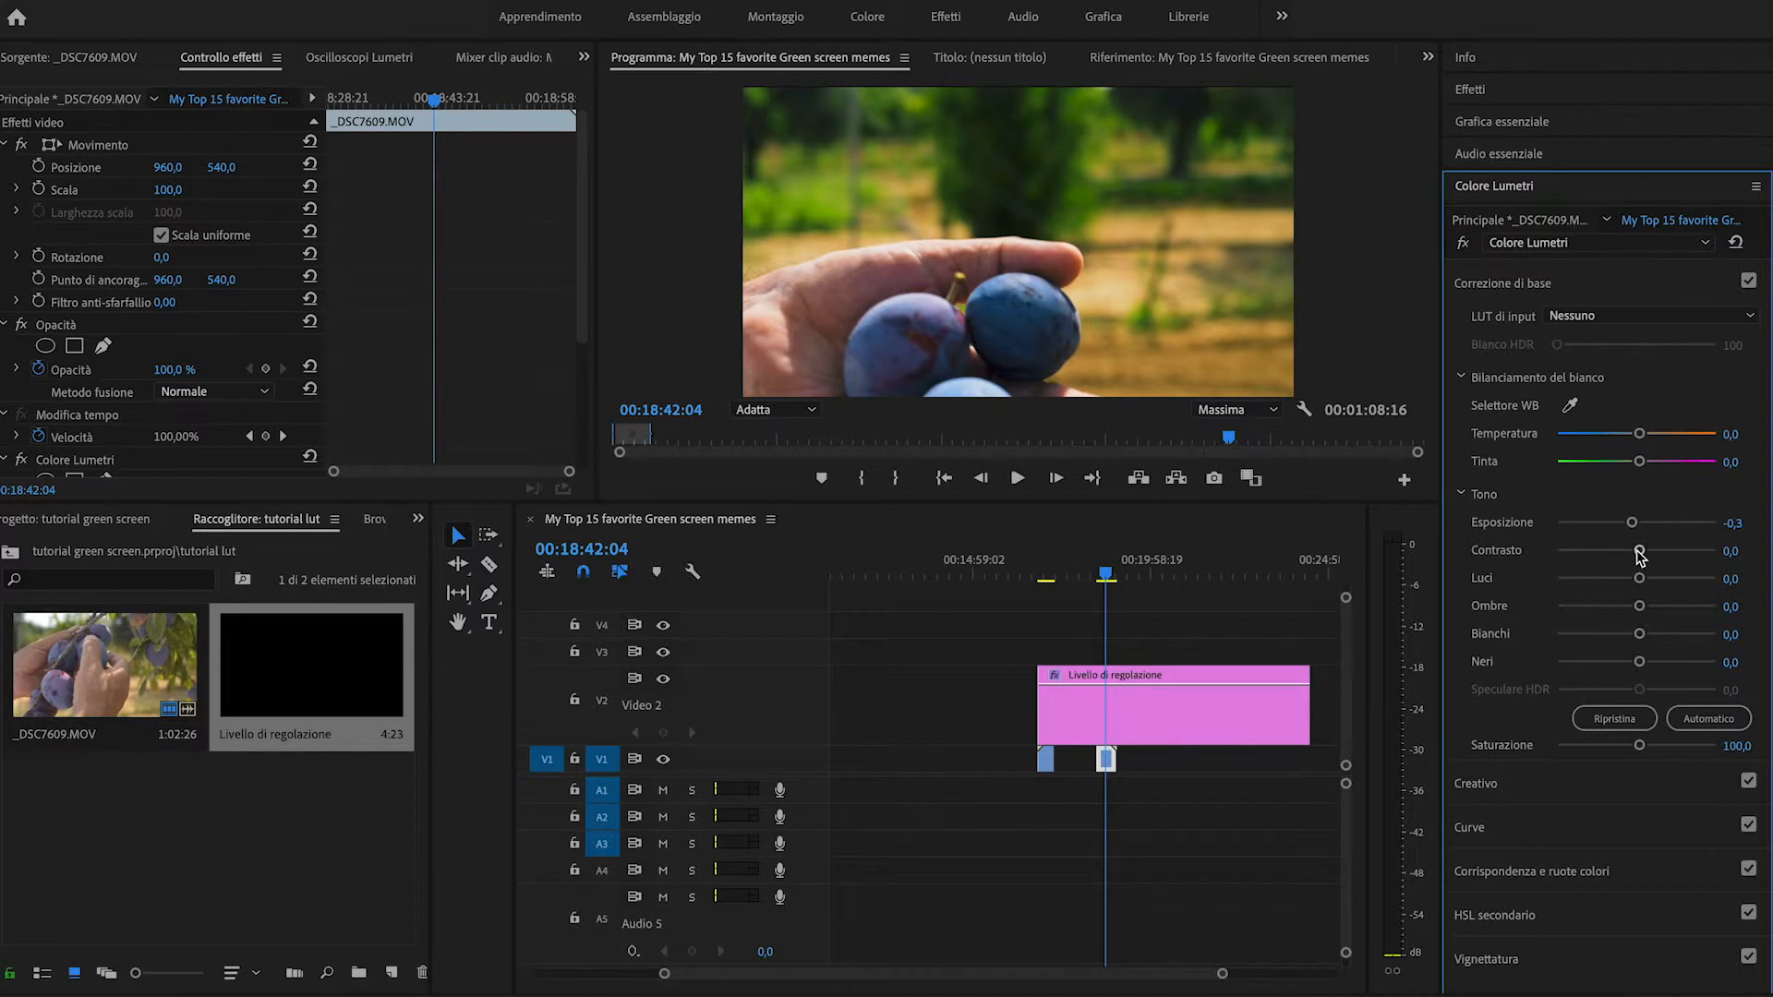
pyautogui.moveTo(1641, 582)
pyautogui.mouseDown()
pyautogui.moveTo(1609, 580)
pyautogui.moveTo(1657, 551)
pyautogui.mouseUp()
pyautogui.click(1632, 524)
pyautogui.doubleClick(1634, 524)
pyautogui.moveTo(1639, 662); pyautogui.dragTo(1633, 663)
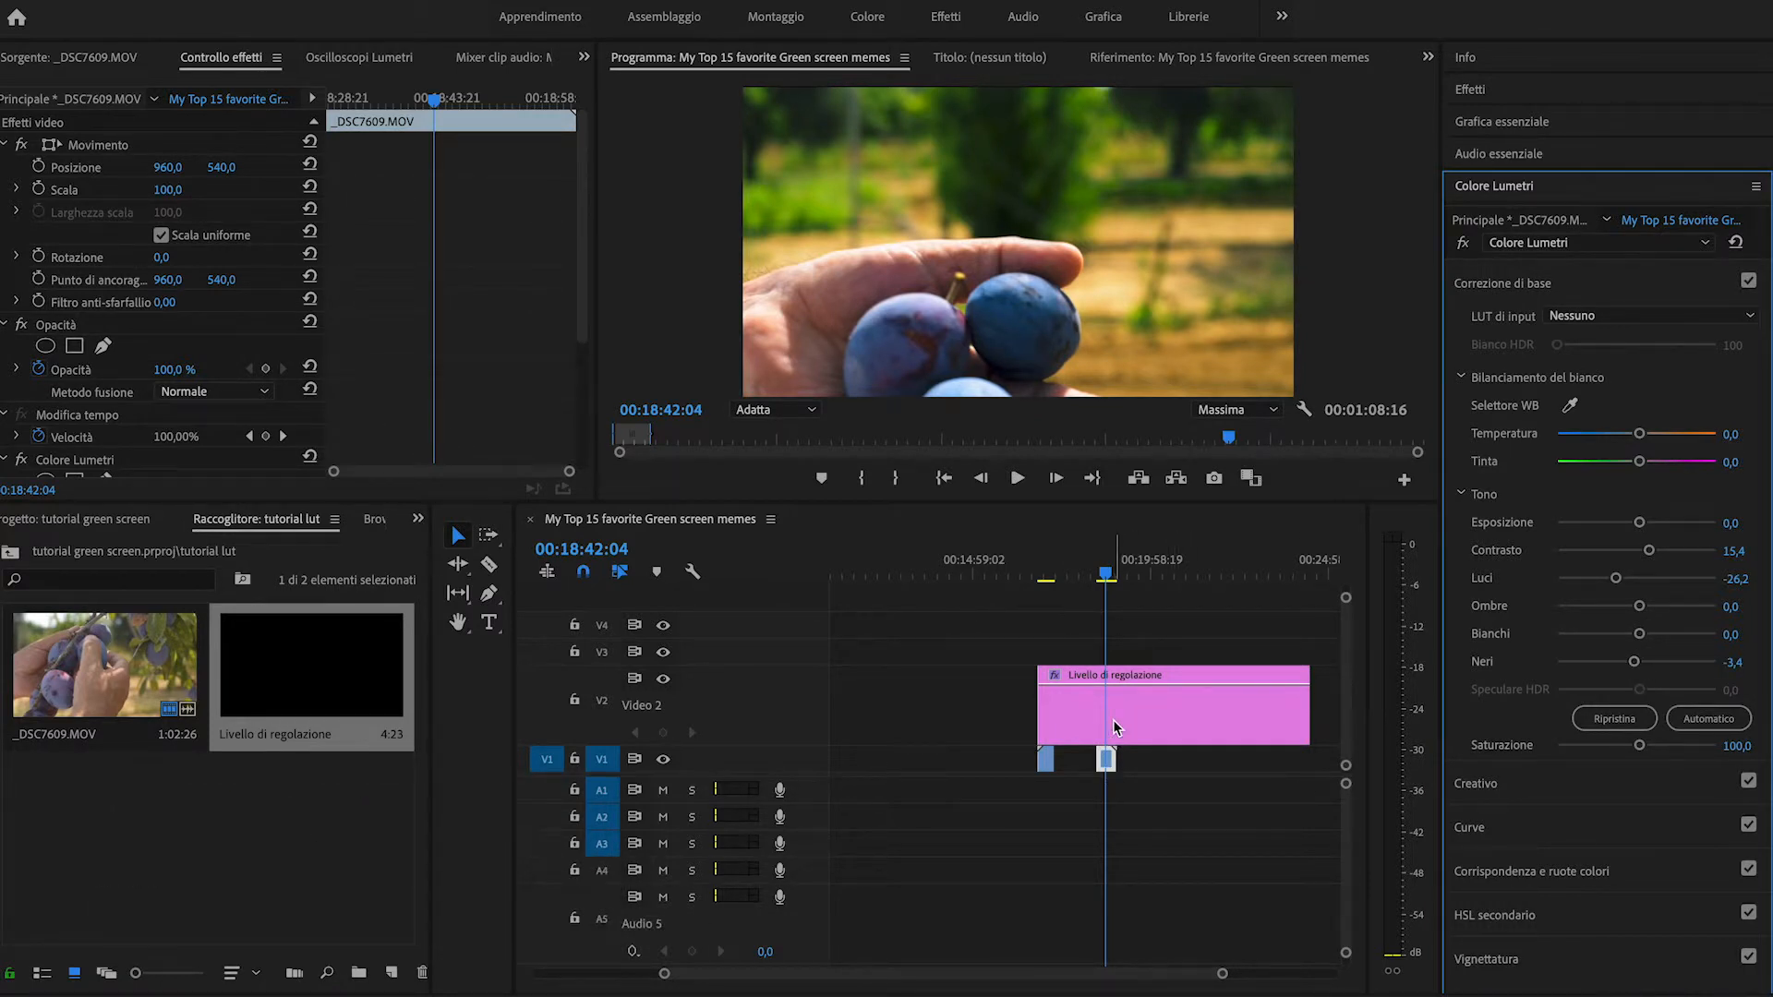
# Preview both clips, butt the second V1 clip against the first, and extend the adjustment layer's start earlier on V2
pyautogui.click(1107, 575)
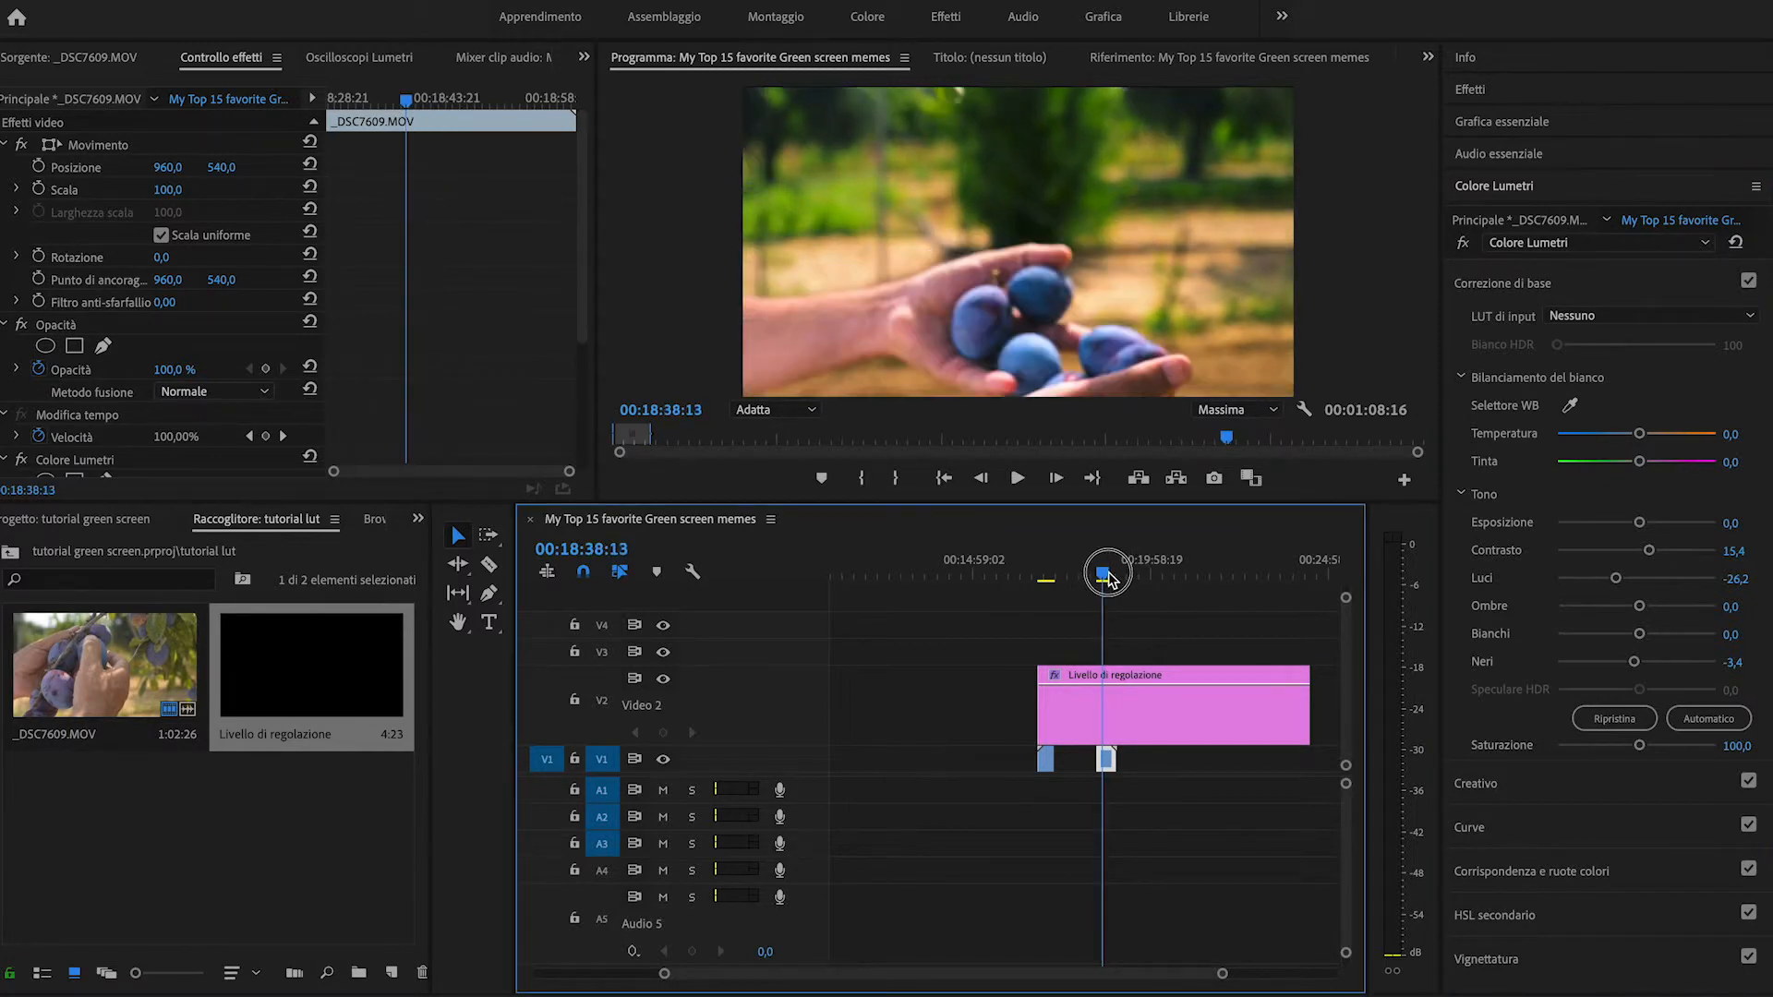
pyautogui.moveTo(1107, 575); pyautogui.dragTo(1050, 589)
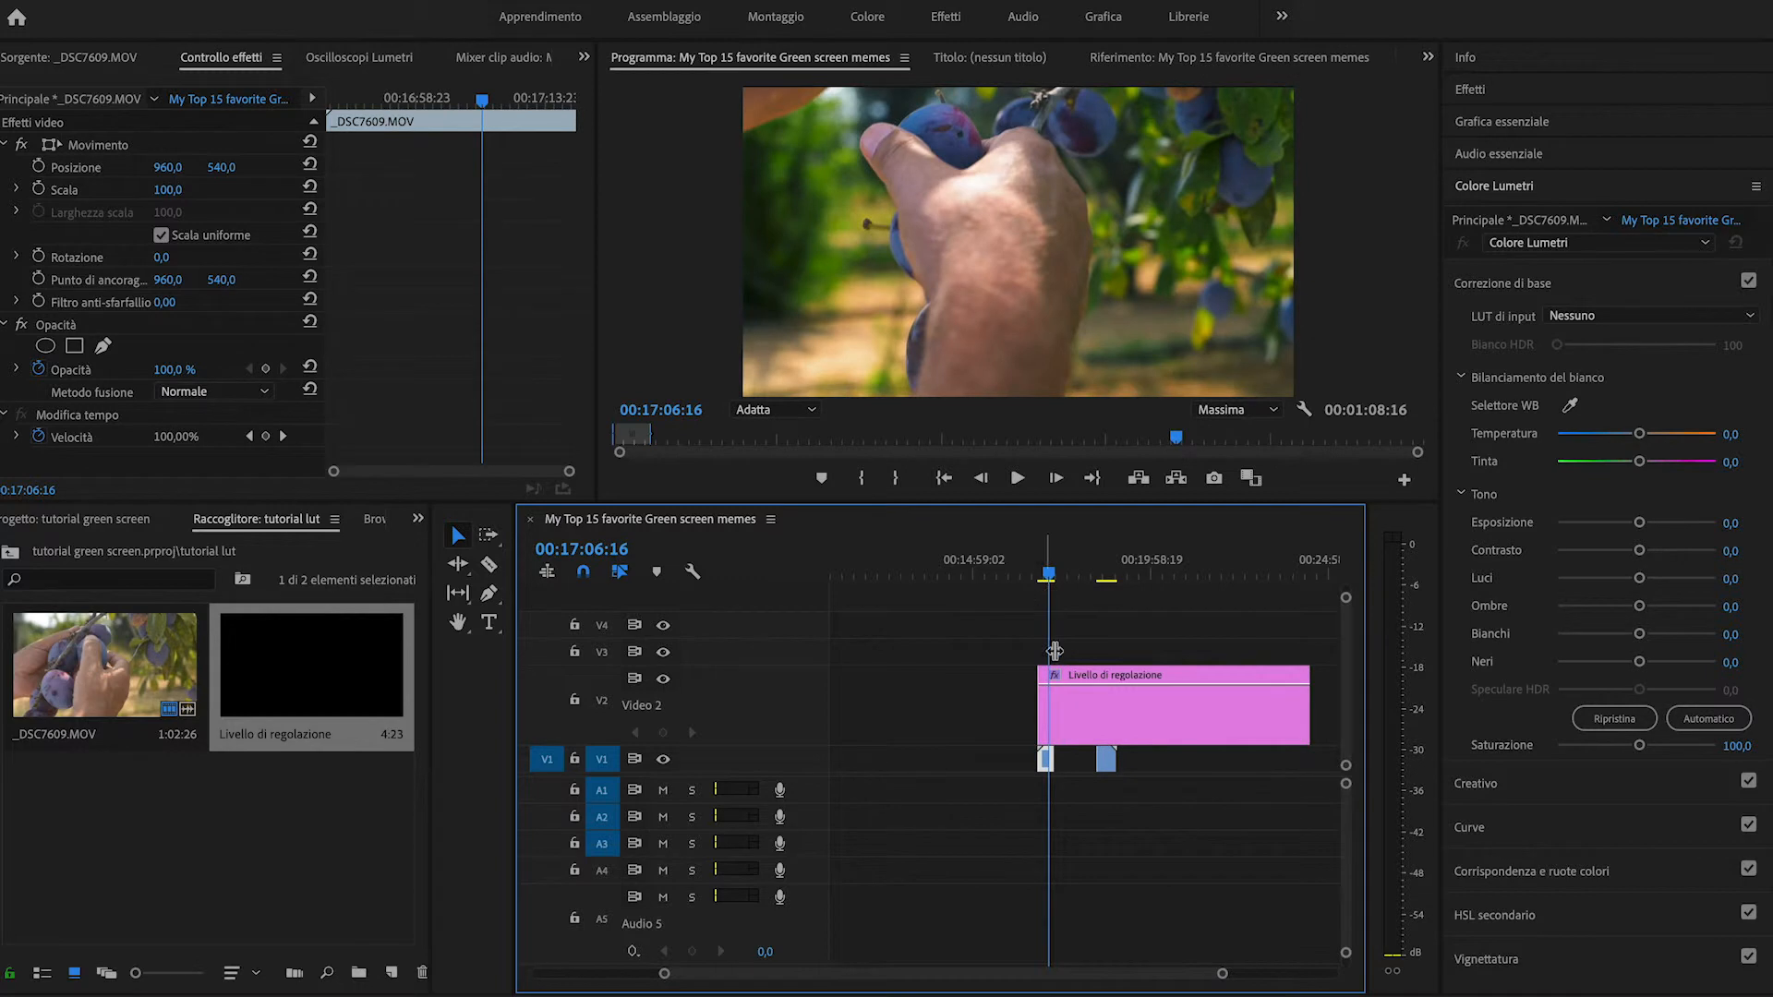
pyautogui.moveTo(1114, 774); pyautogui.dragTo(1076, 776)
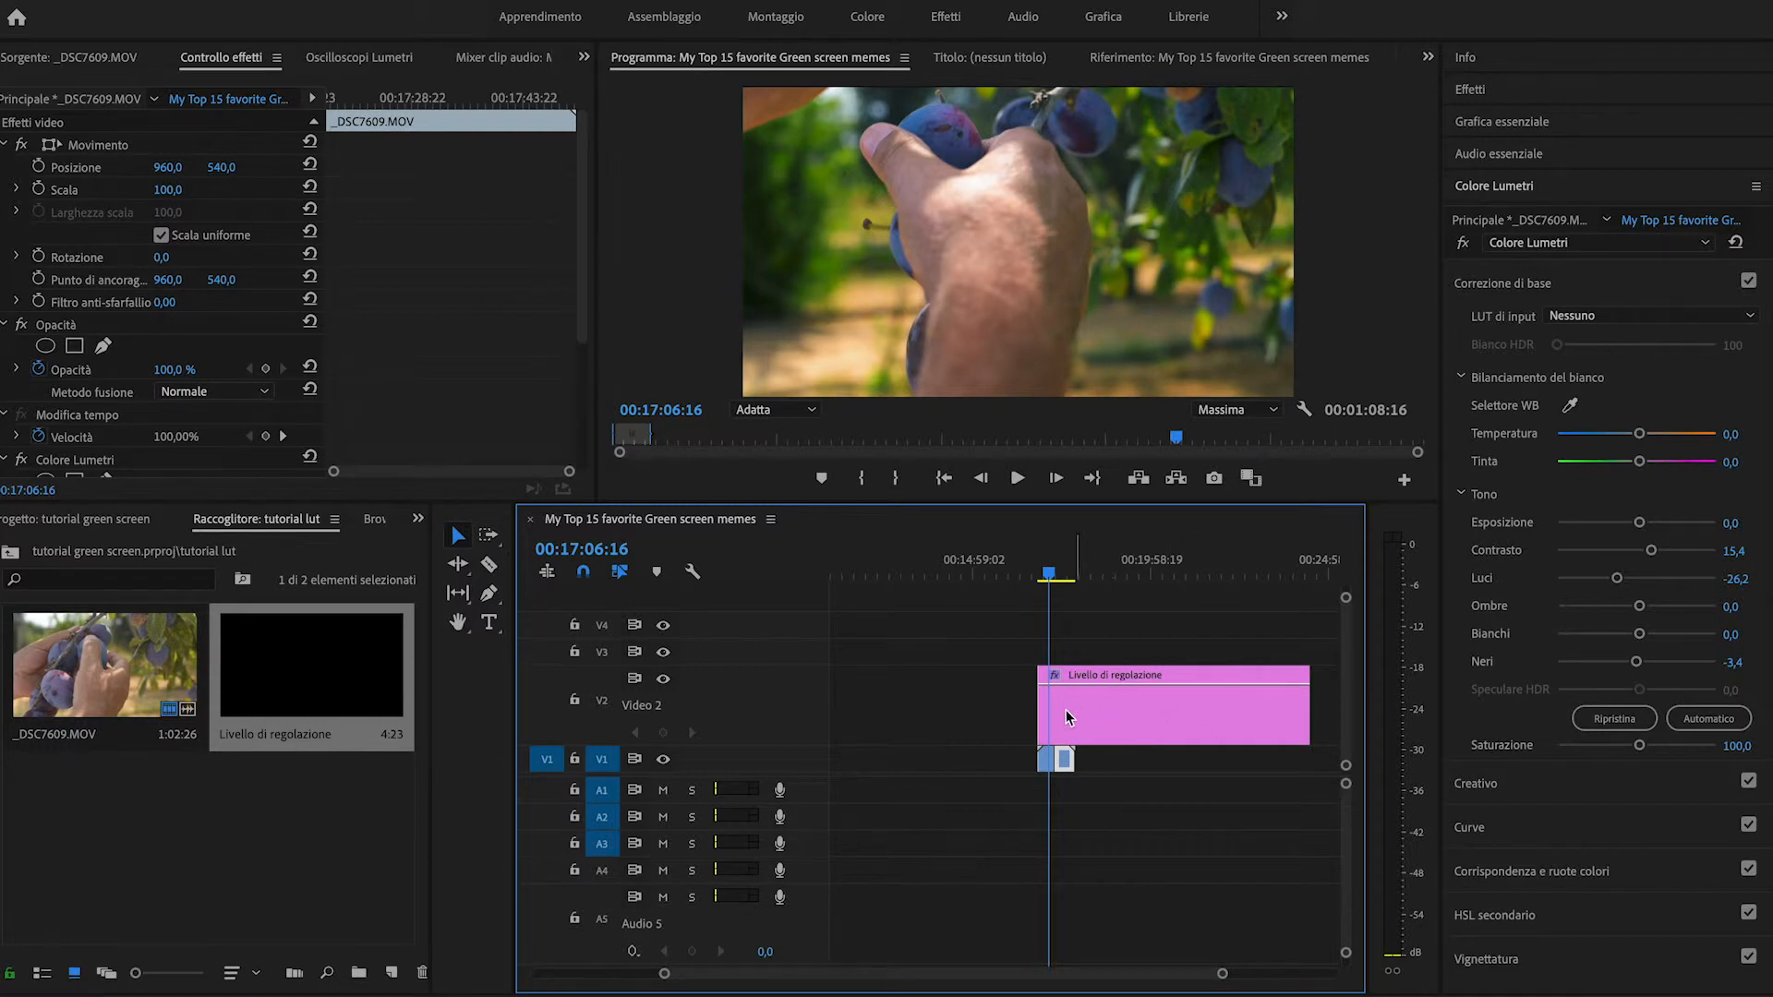
pyautogui.moveTo(1039, 716)
pyautogui.mouseDown()
pyautogui.moveTo(951, 717)
pyautogui.moveTo(1016, 718)
pyautogui.mouseUp()
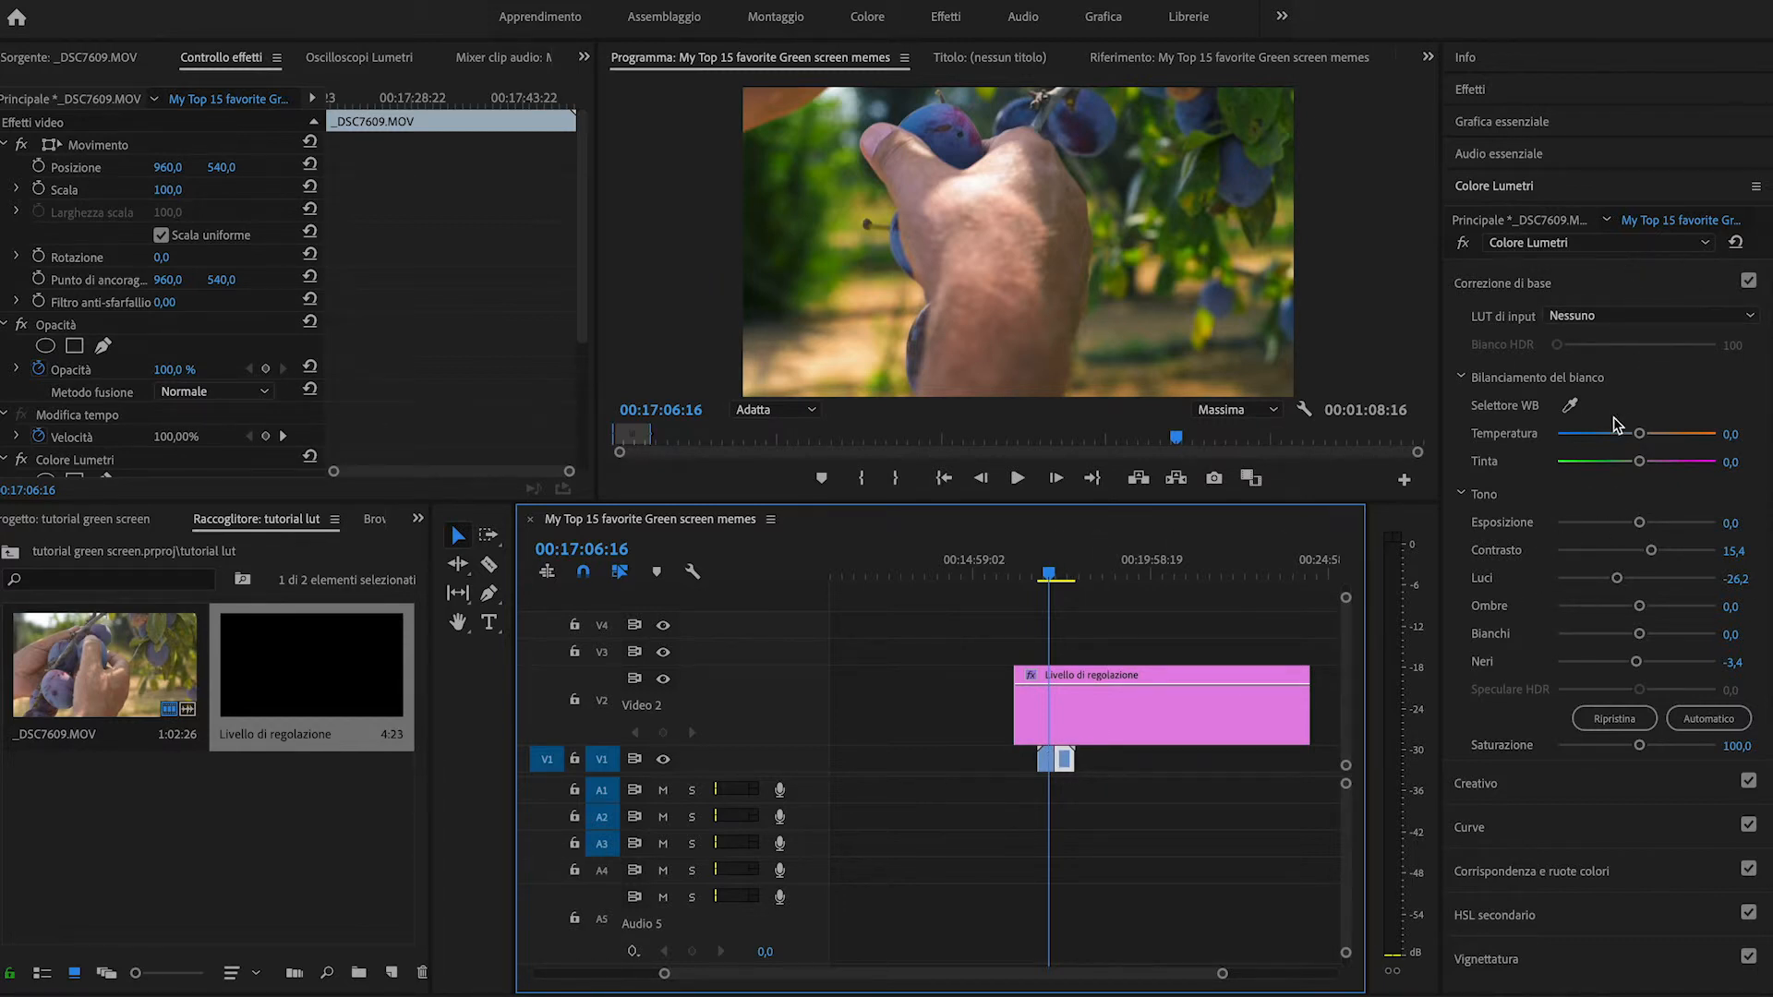
# Review the Look presets in Lumetri's Creative section and the LUT files in the miei LUTS folder without choosing one
pyautogui.click(1616, 283)
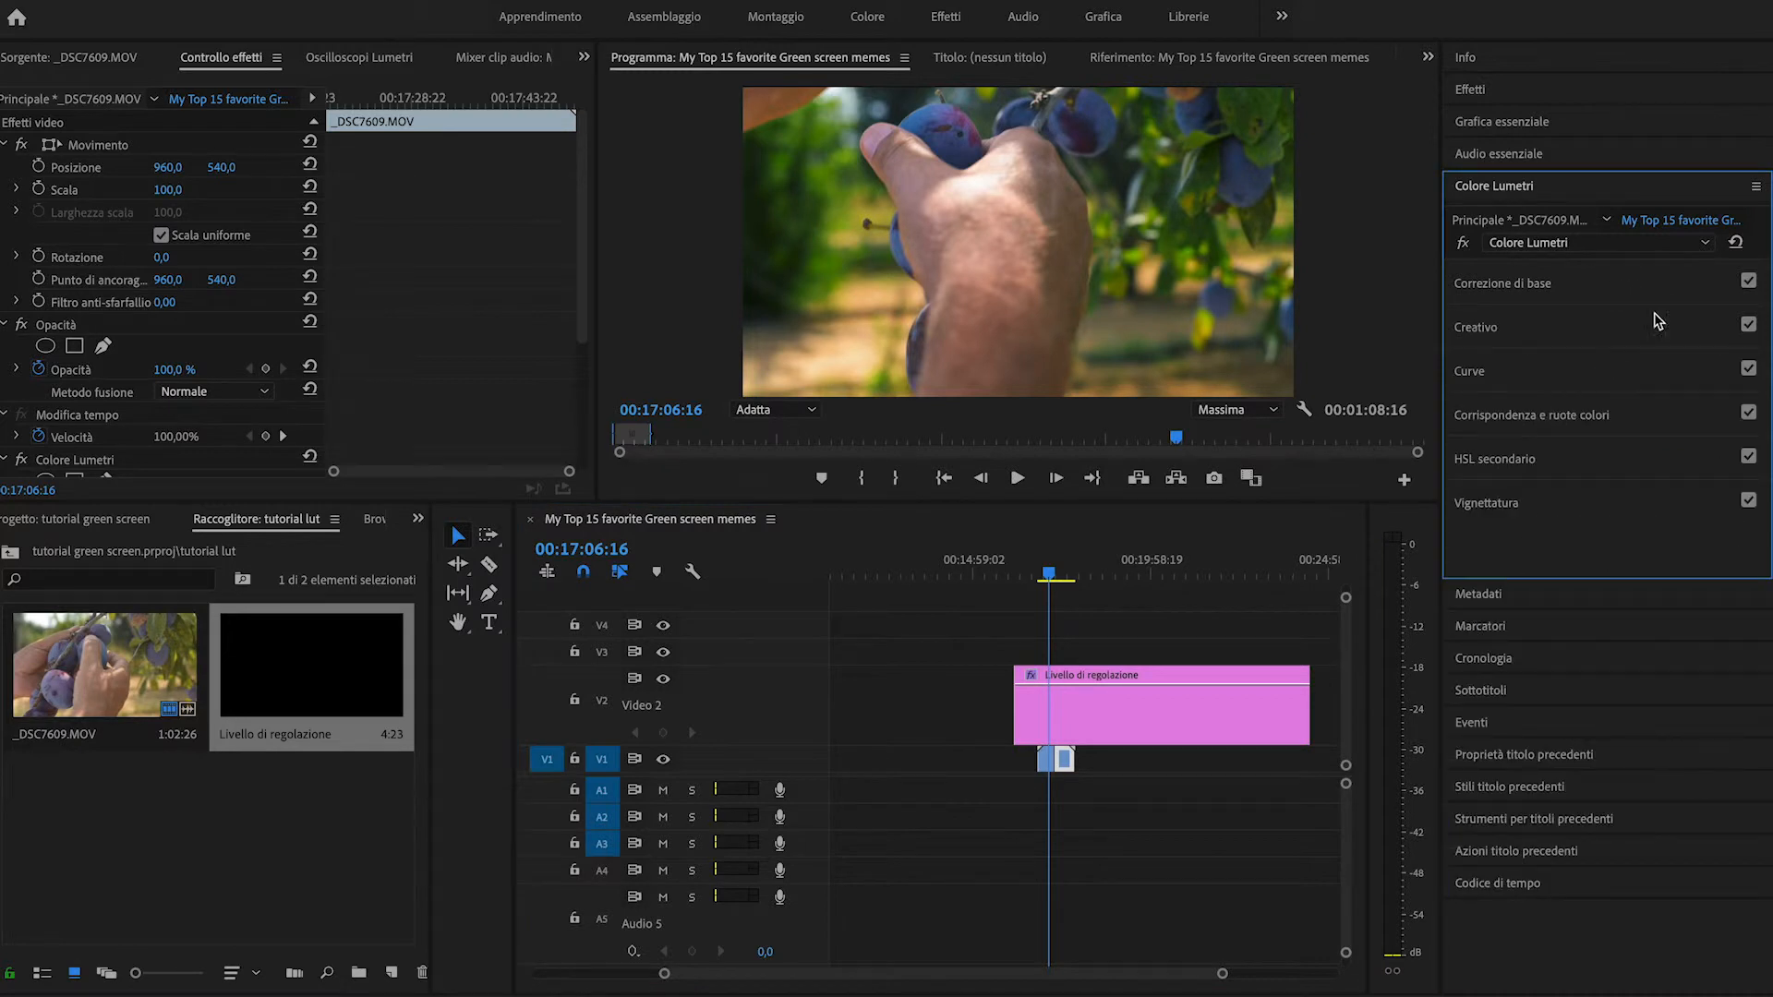
pyautogui.click(1567, 334)
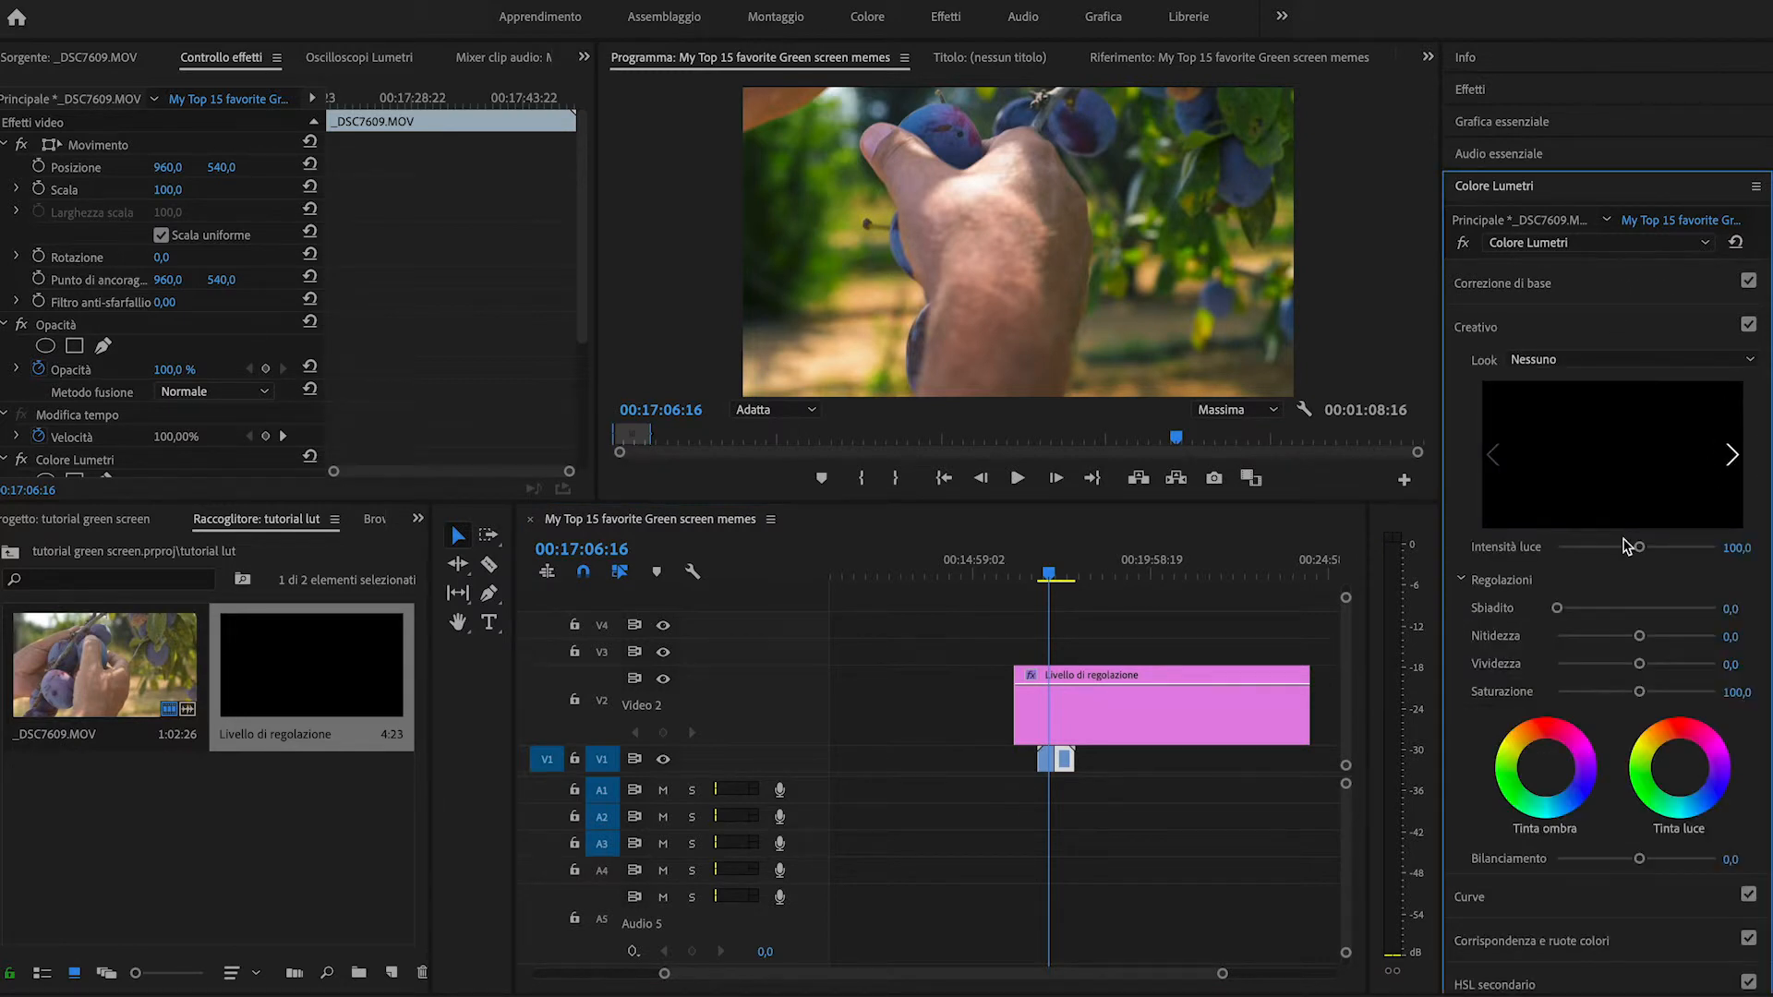
pyautogui.click(1715, 362)
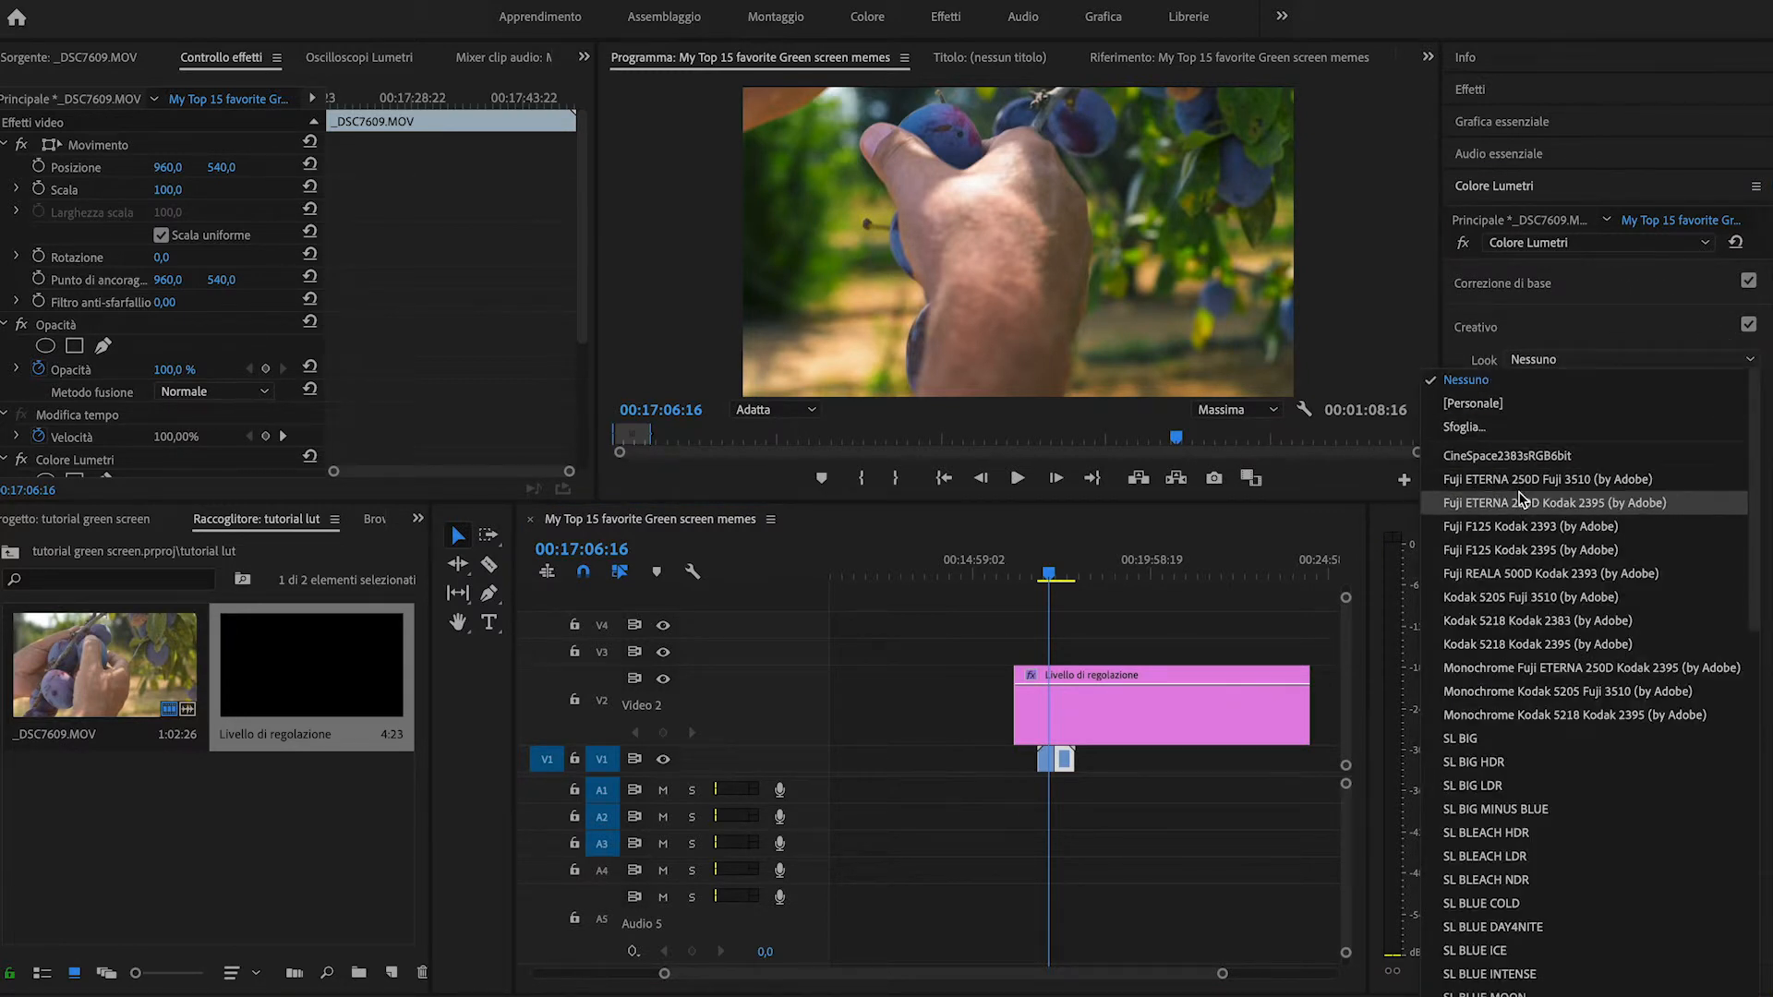
pyautogui.scroll(-5, 1519, 663)
pyautogui.scroll(-5, 1519, 663)
pyautogui.scroll(15, 1523, 702)
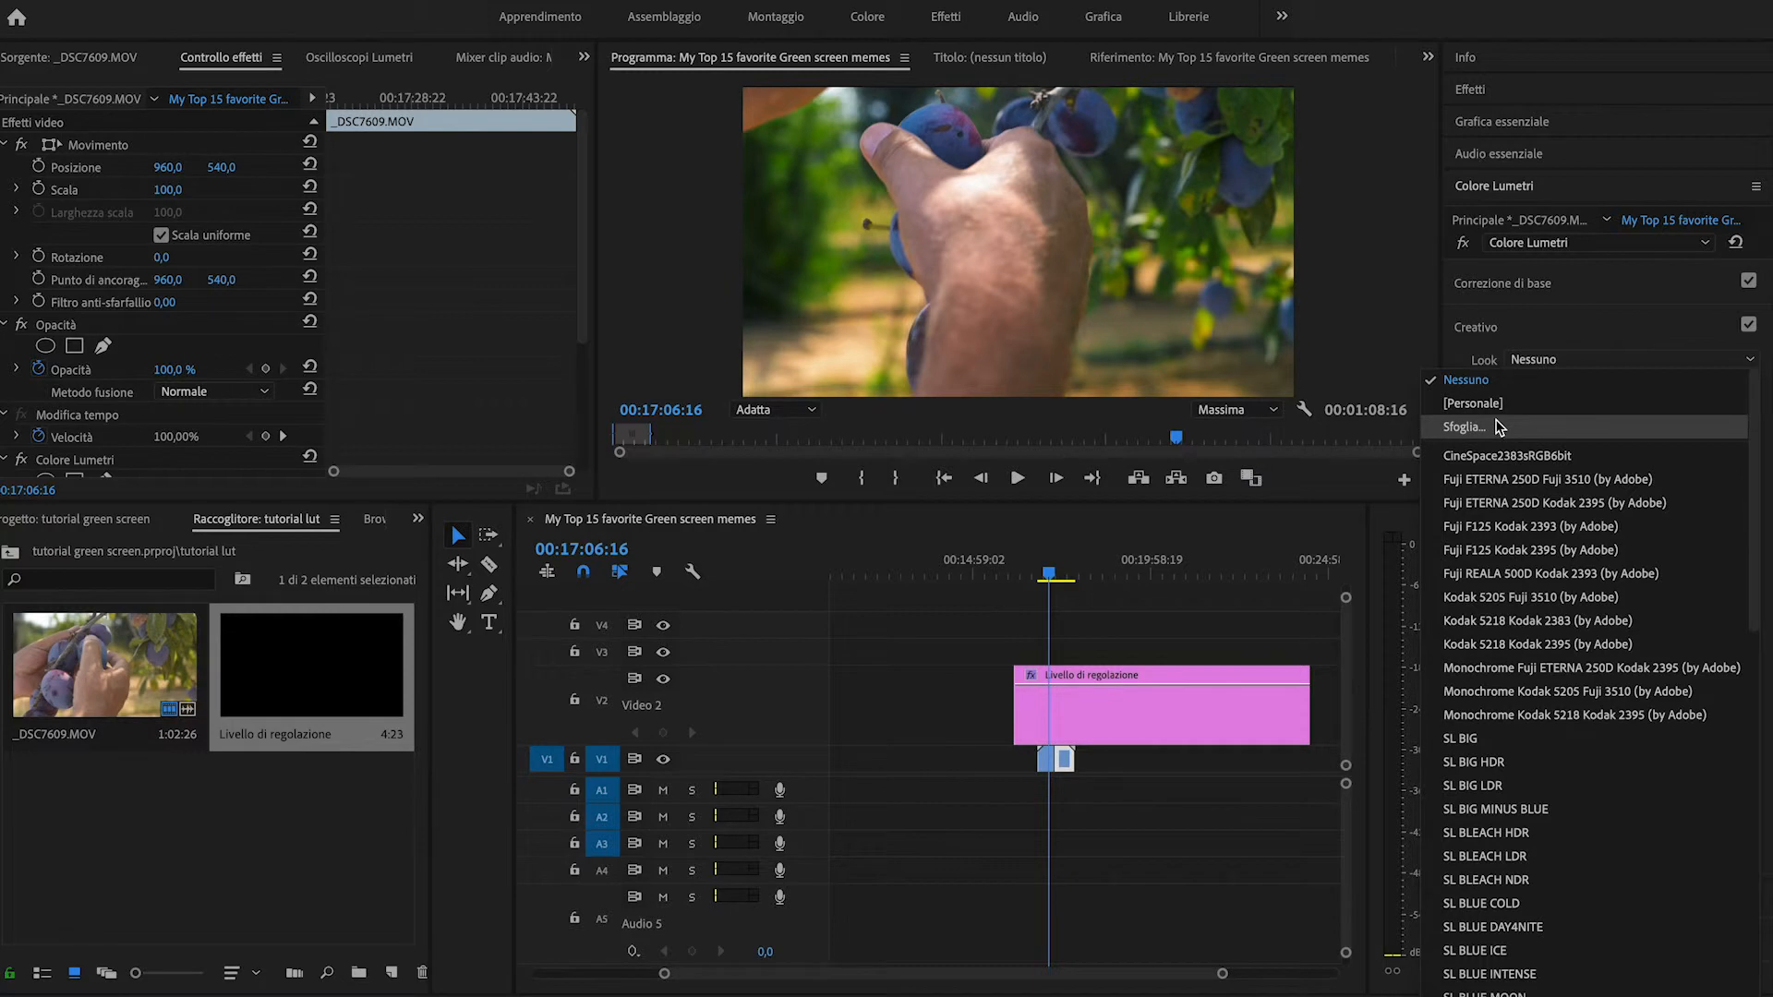
pyautogui.click(1476, 427)
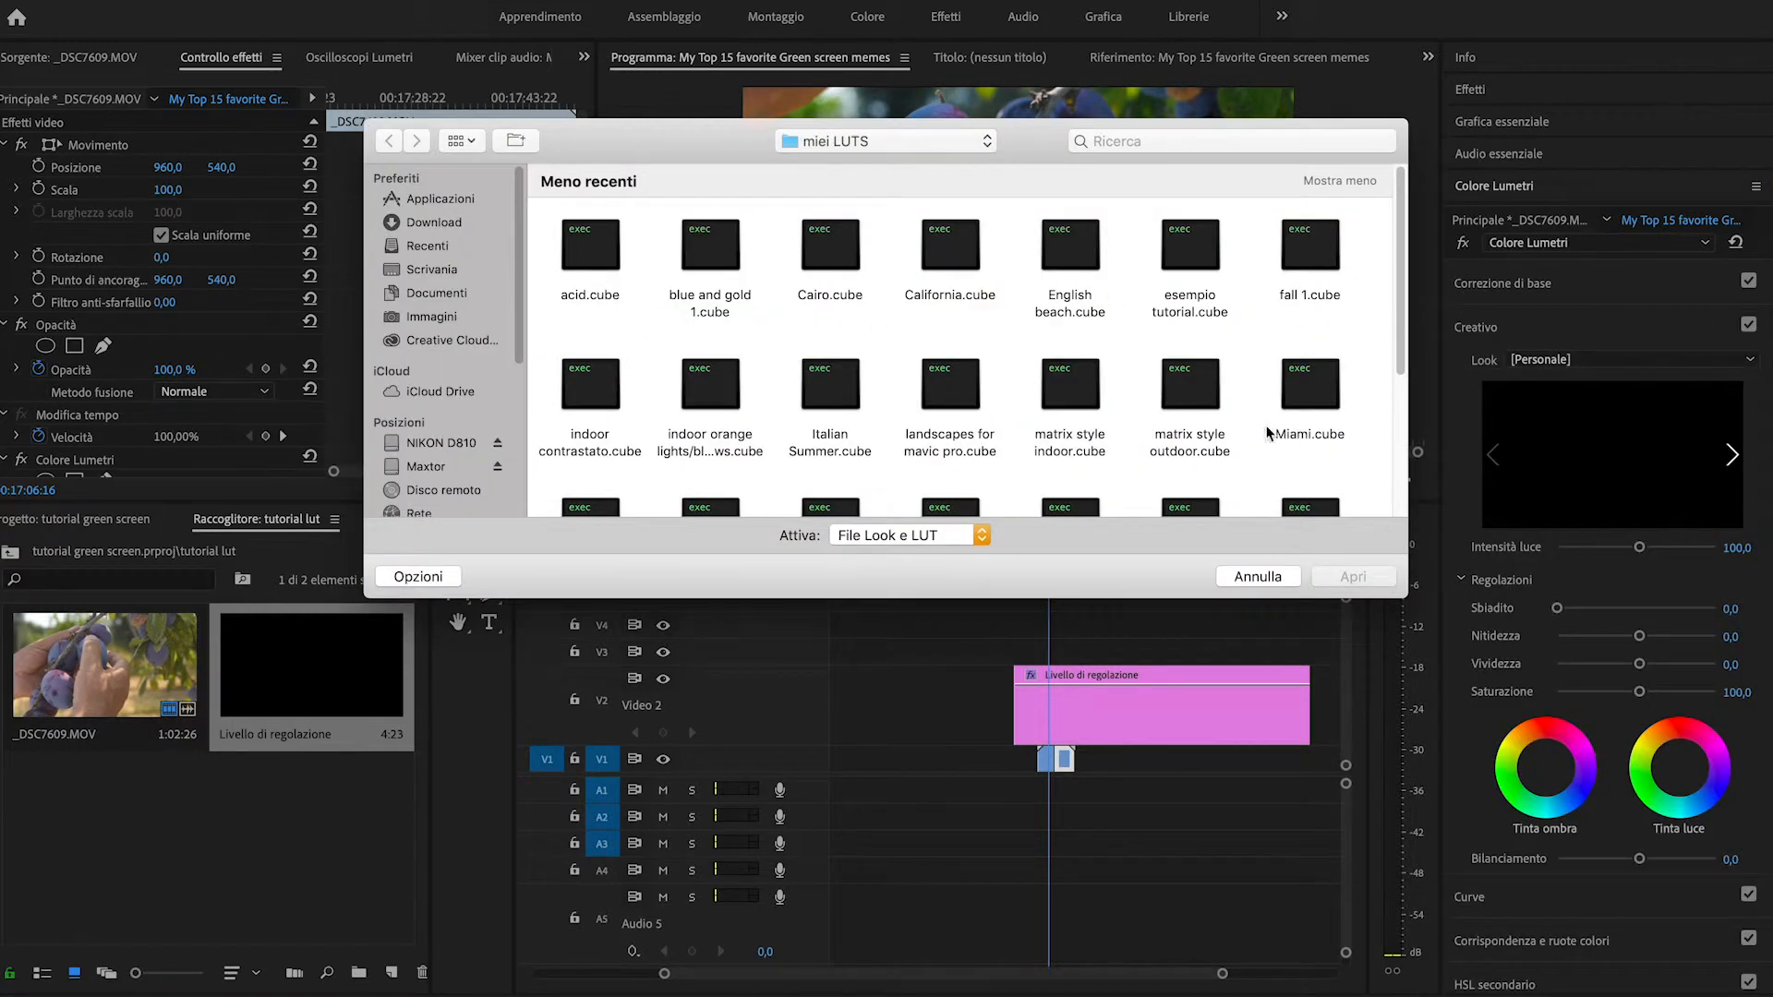
pyautogui.click(1275, 578)
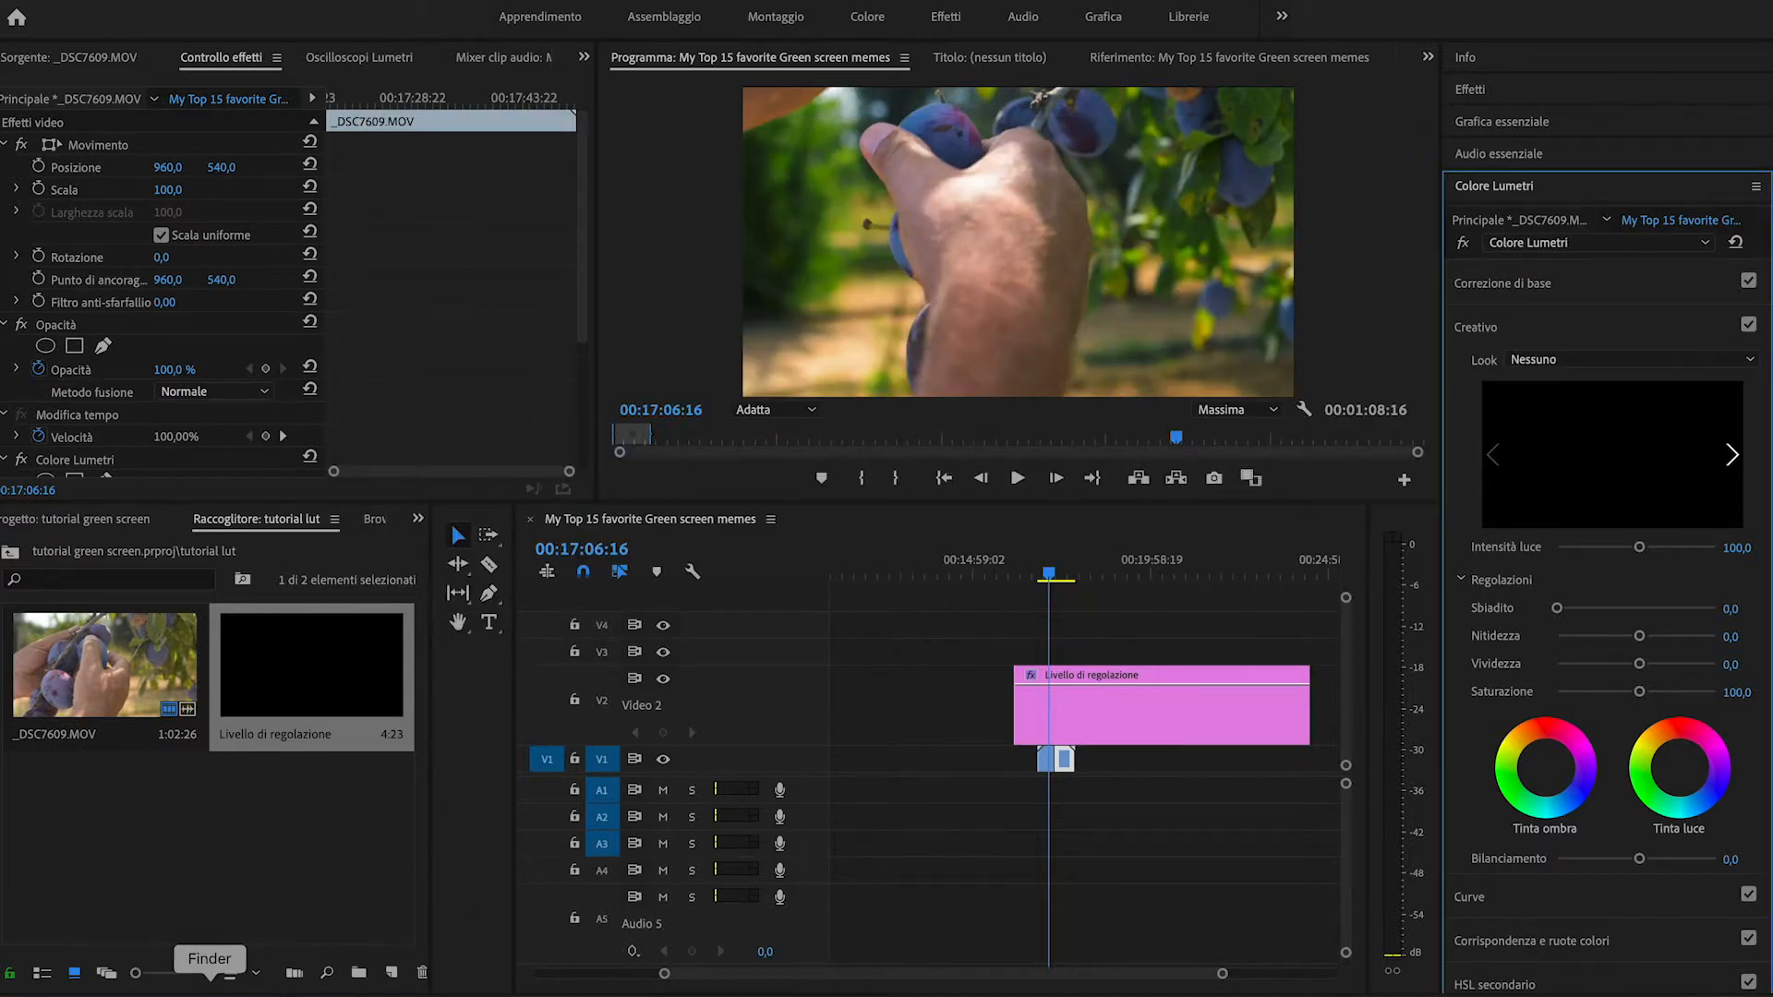
# Switch to Finder and open the Contents folder inside the Adobe Premiere Pro CC 2019 application package
pyautogui.click(209, 984)
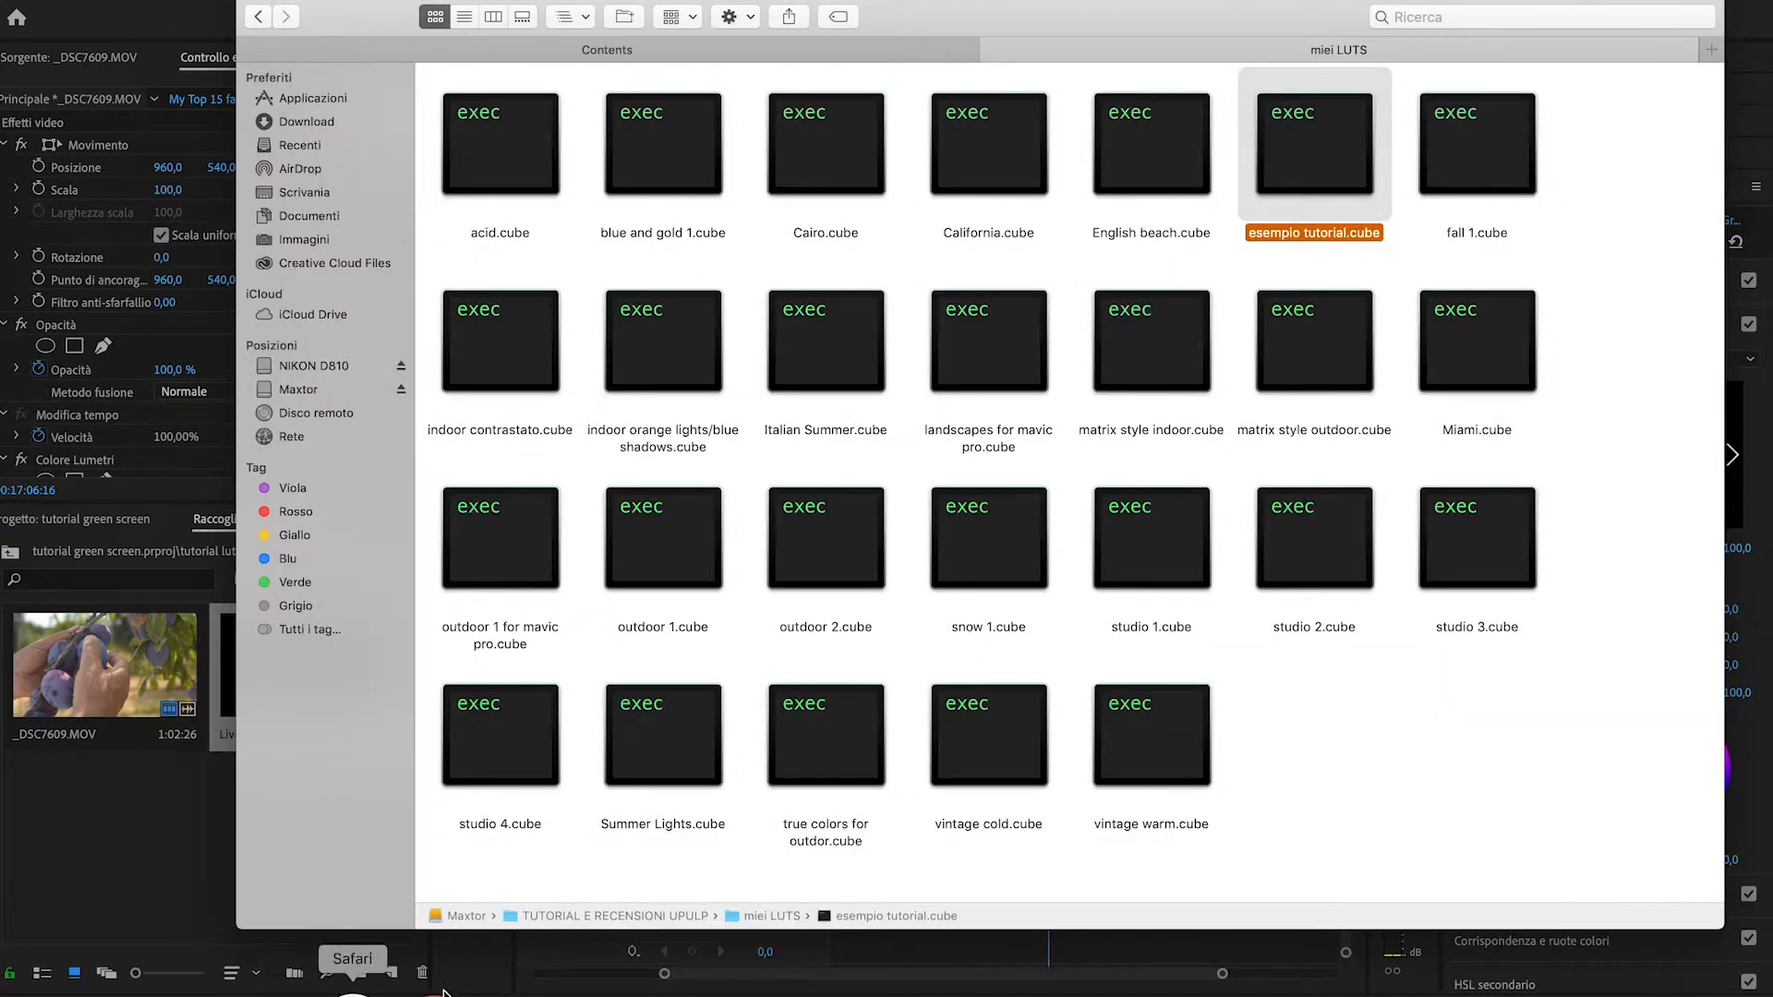
pyautogui.click(301, 100)
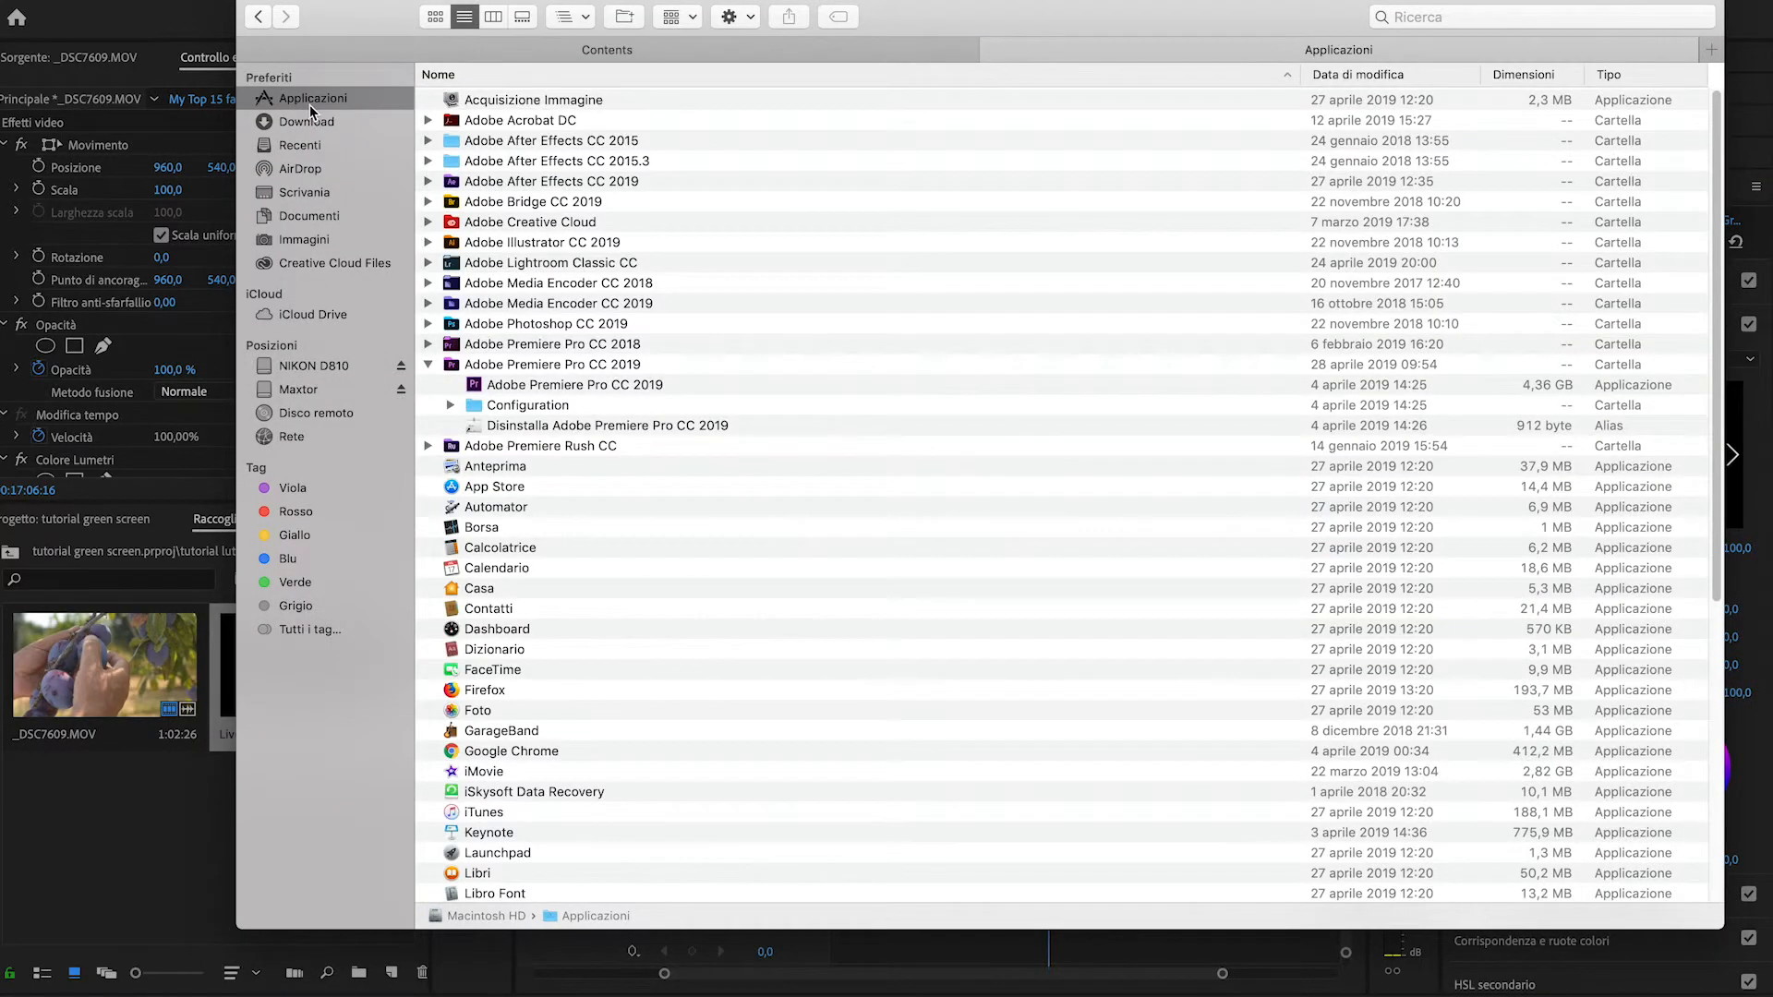
pyautogui.rightClick(556, 384)
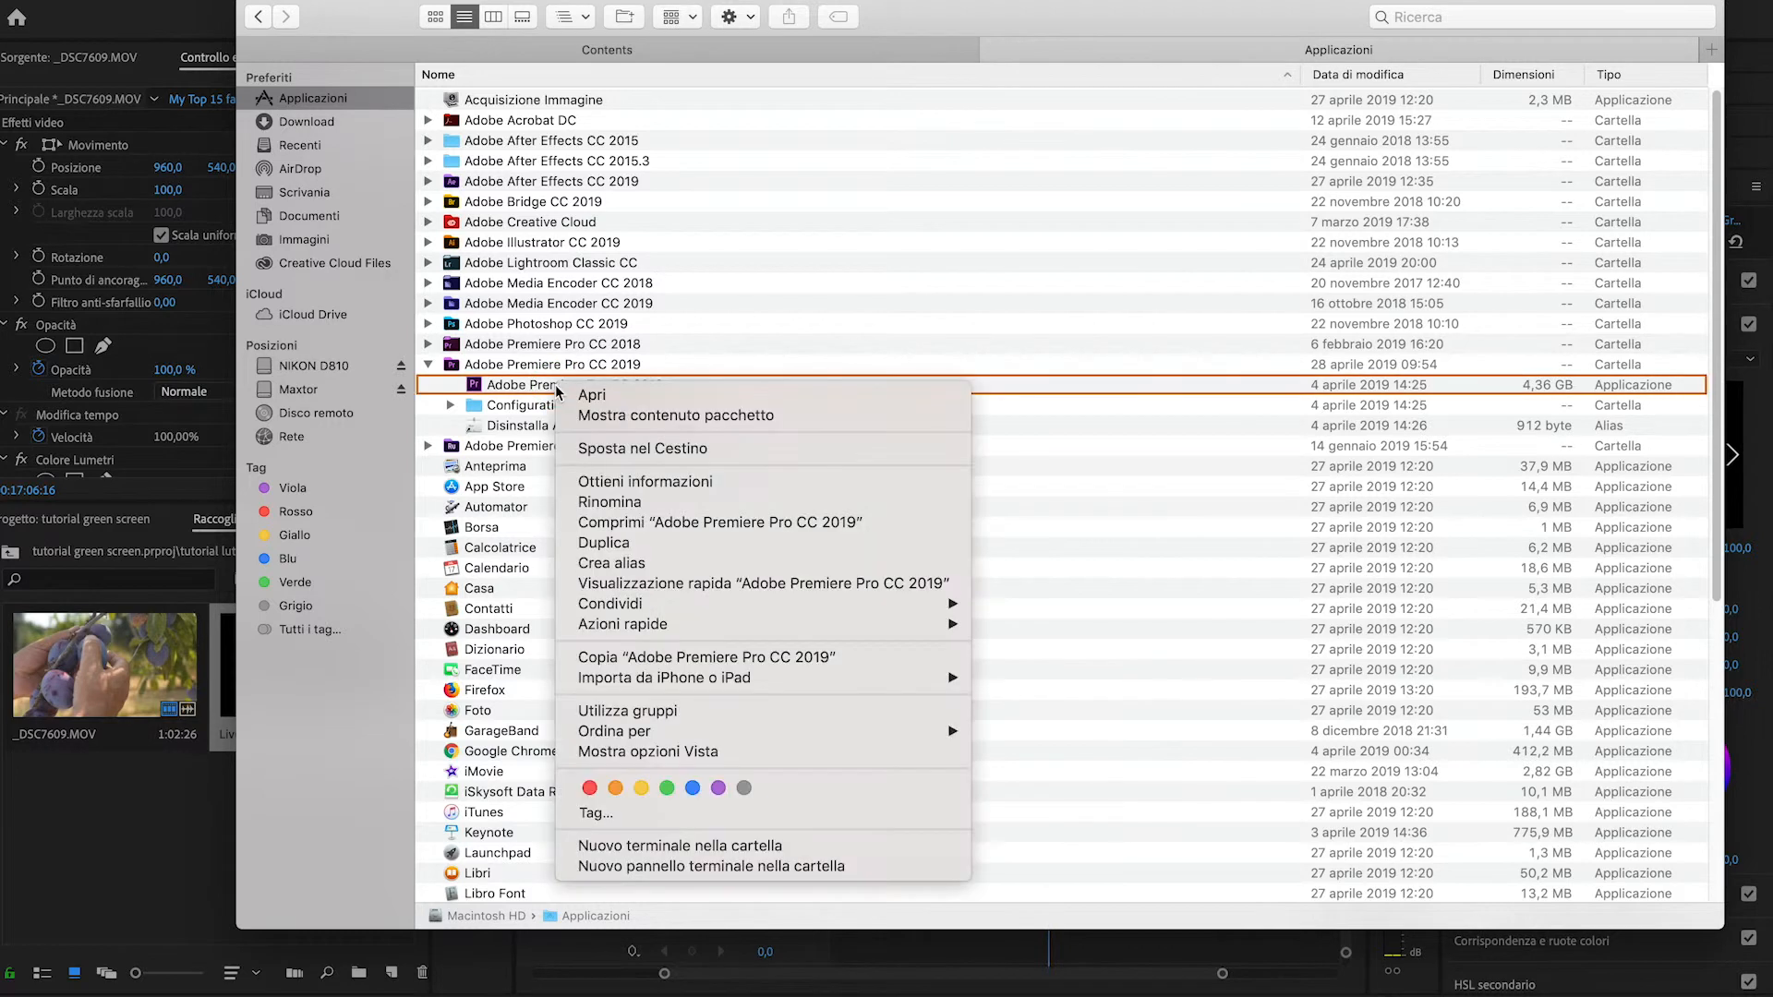
pyautogui.click(634, 418)
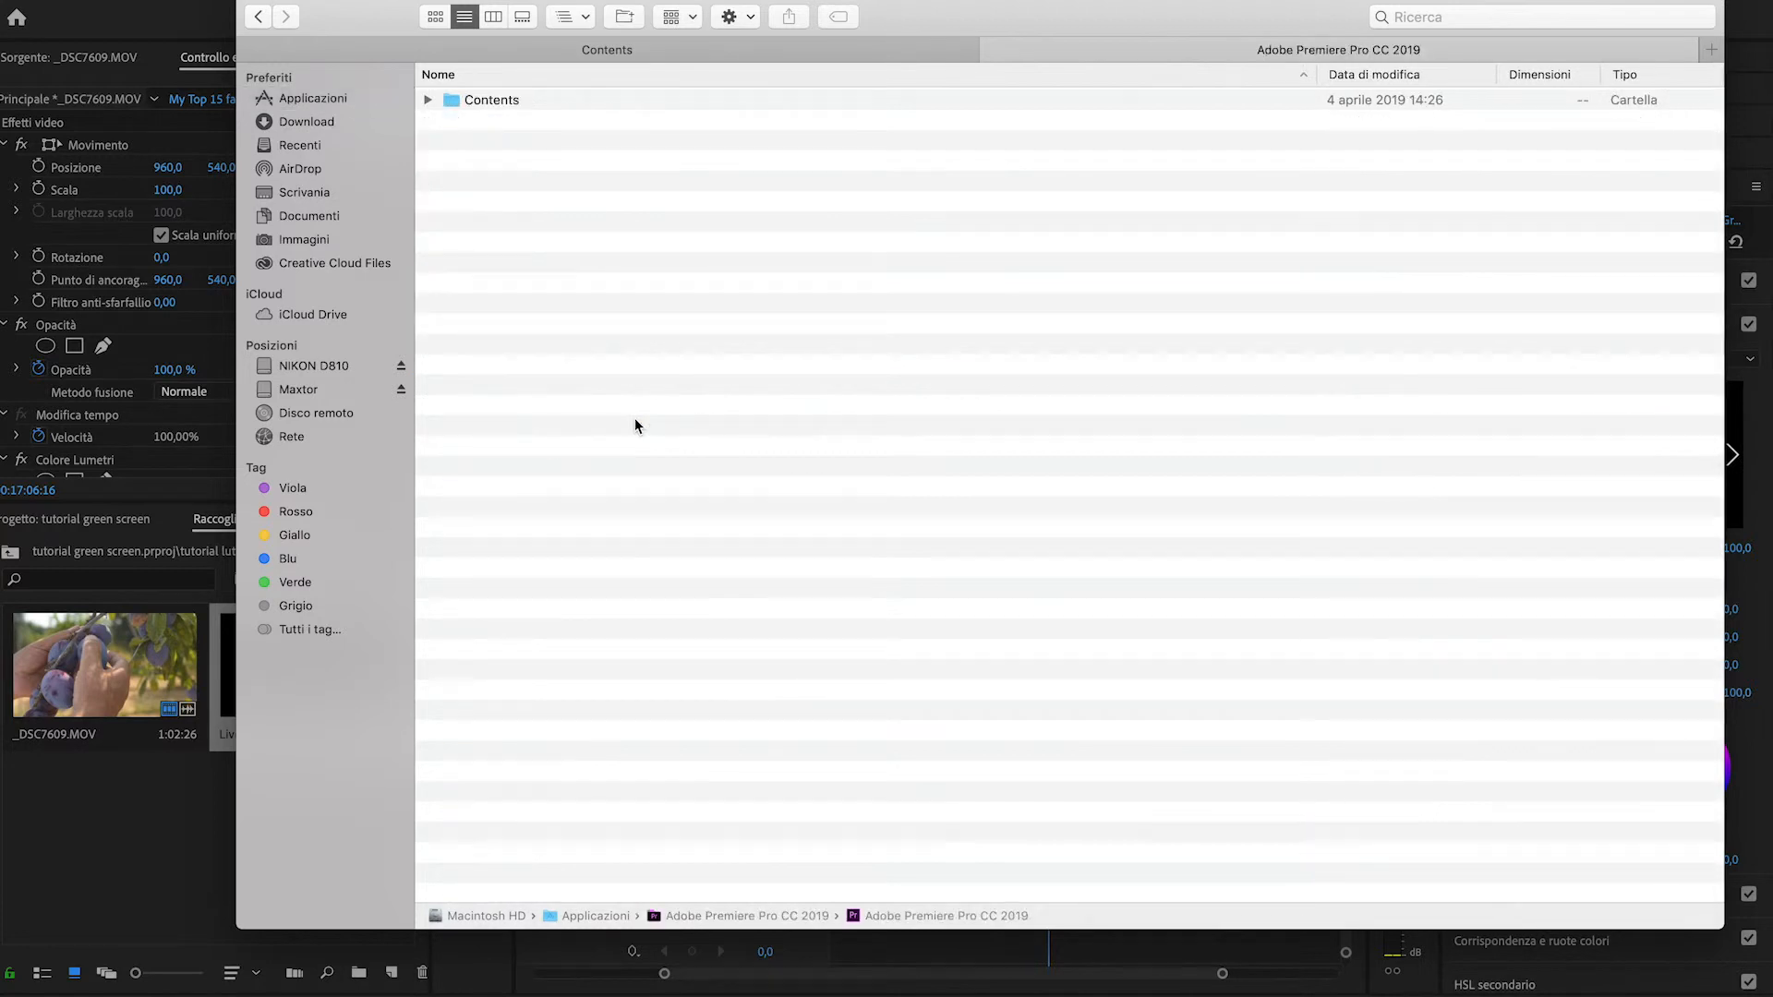
pyautogui.doubleClick(493, 103)
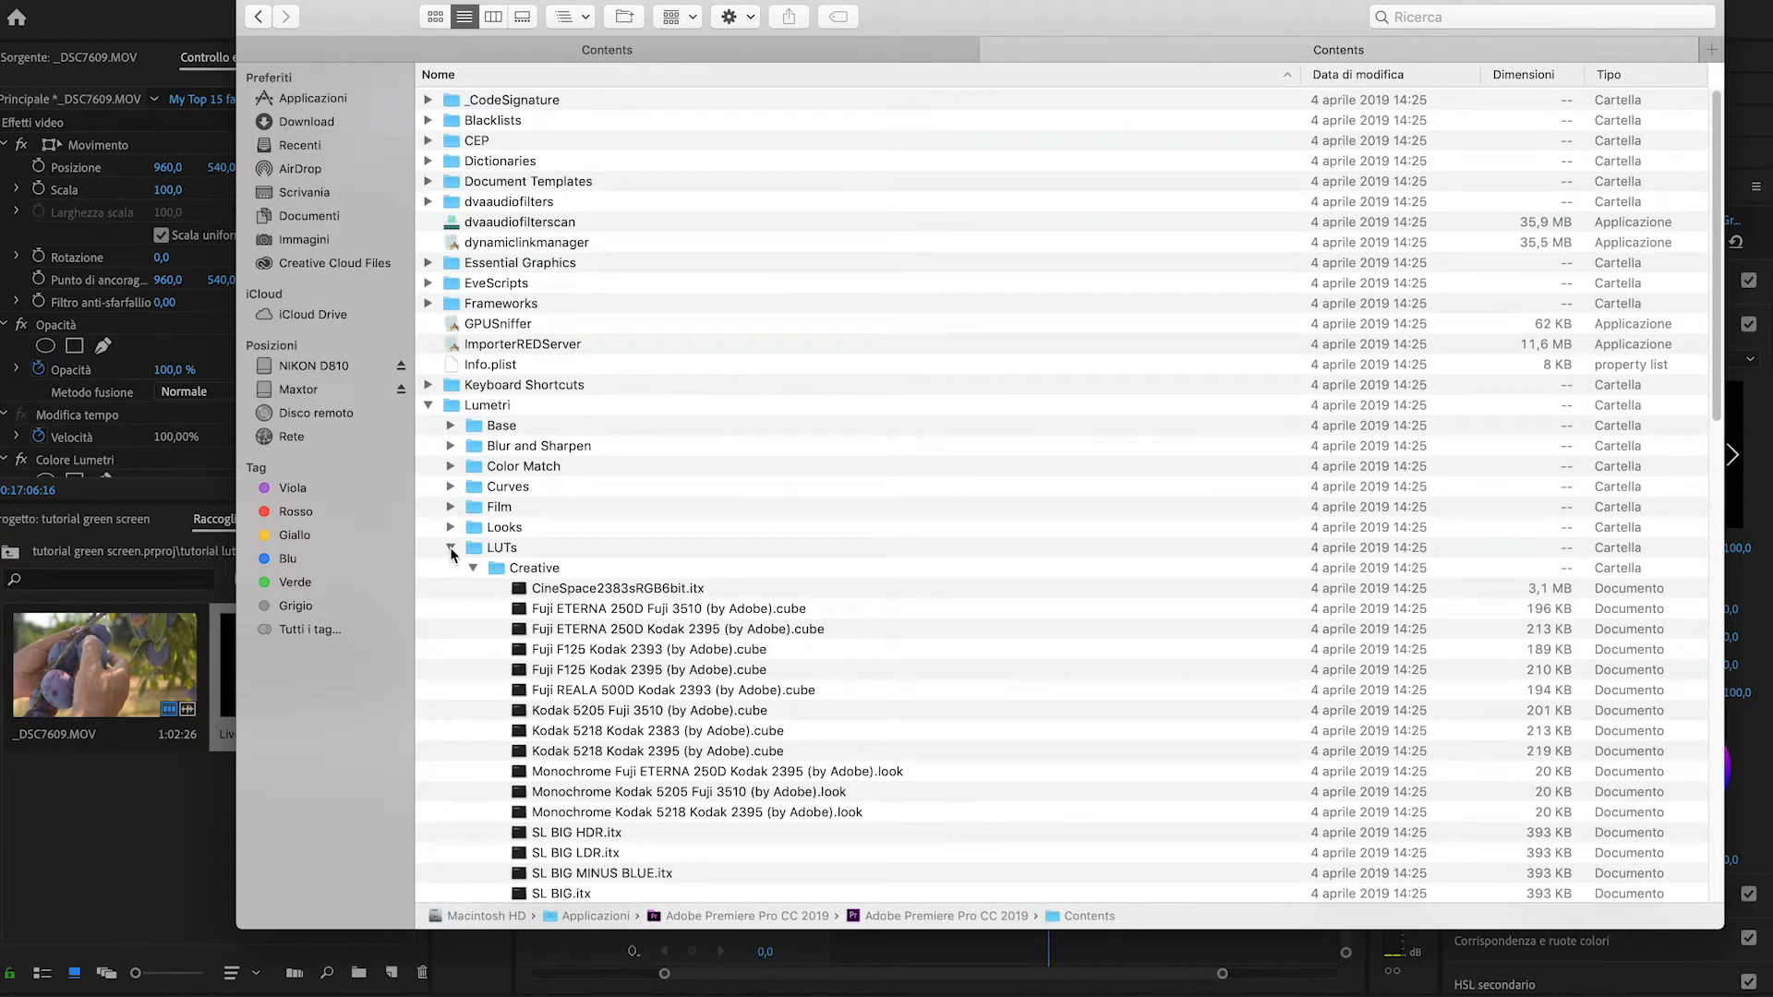
# Expand the Creative folder under Lumetri > LUTs and compare its LUT files with Premiere Pro's Look presets
pyautogui.click(451, 548)
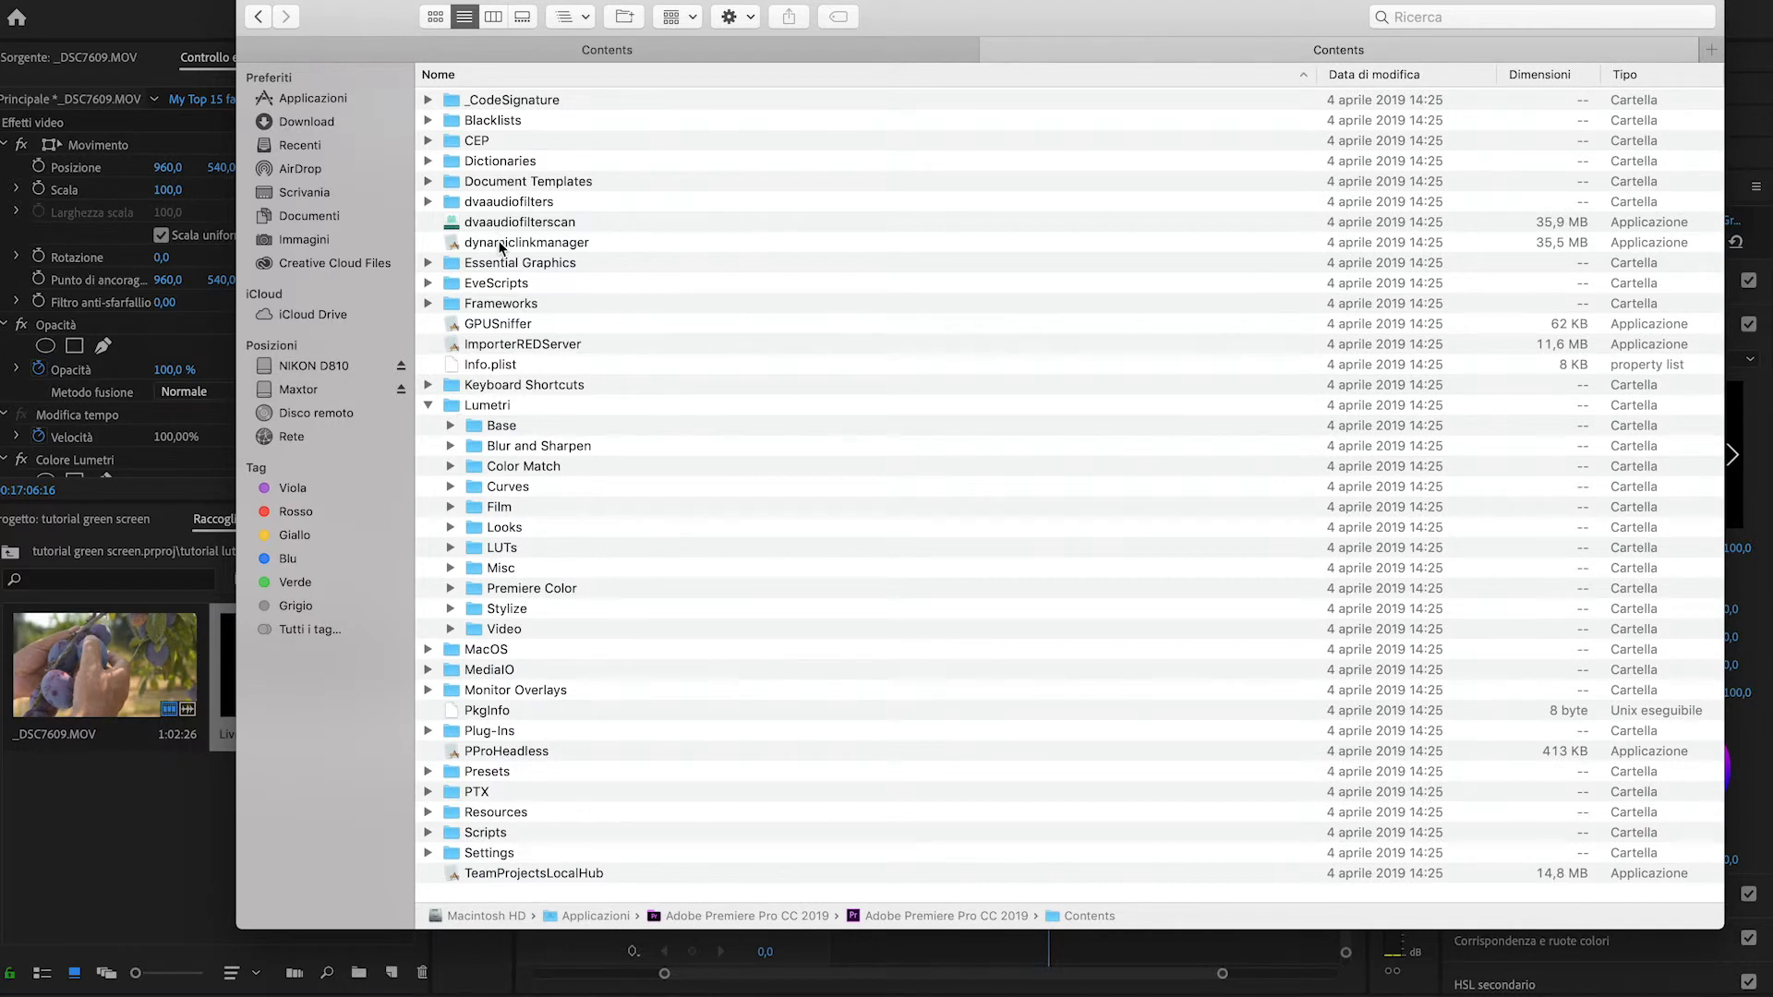
pyautogui.click(474, 406)
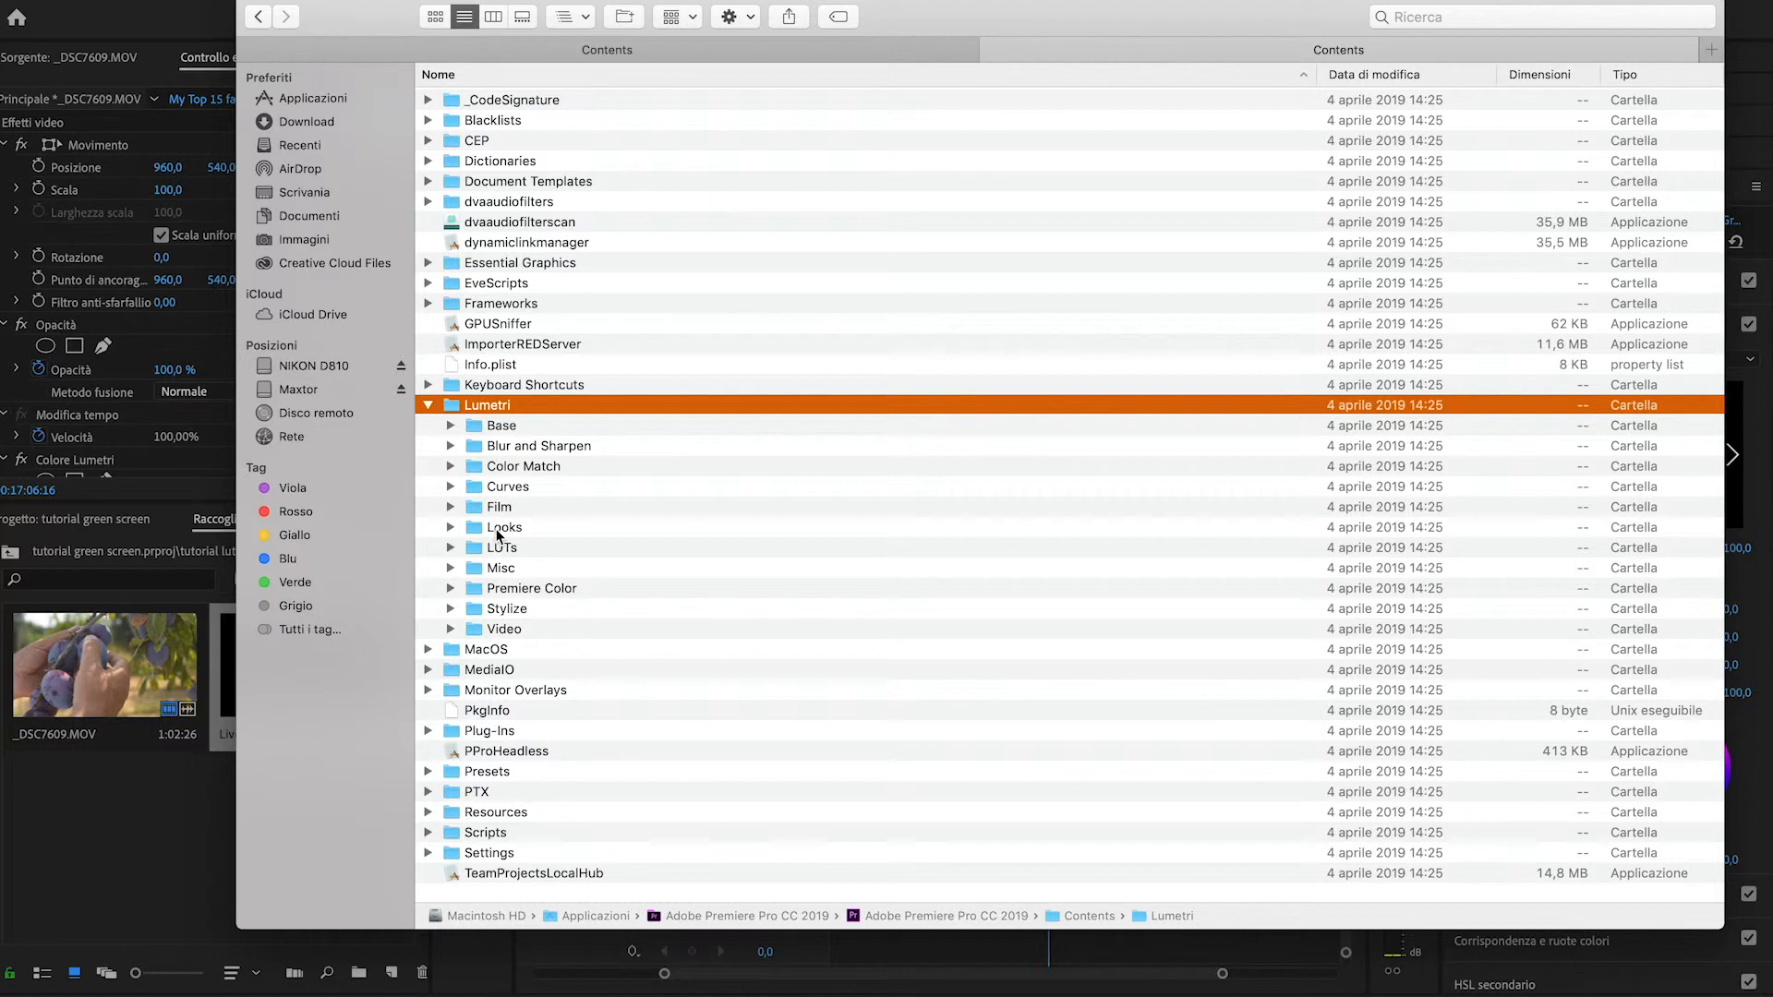
pyautogui.click(451, 548)
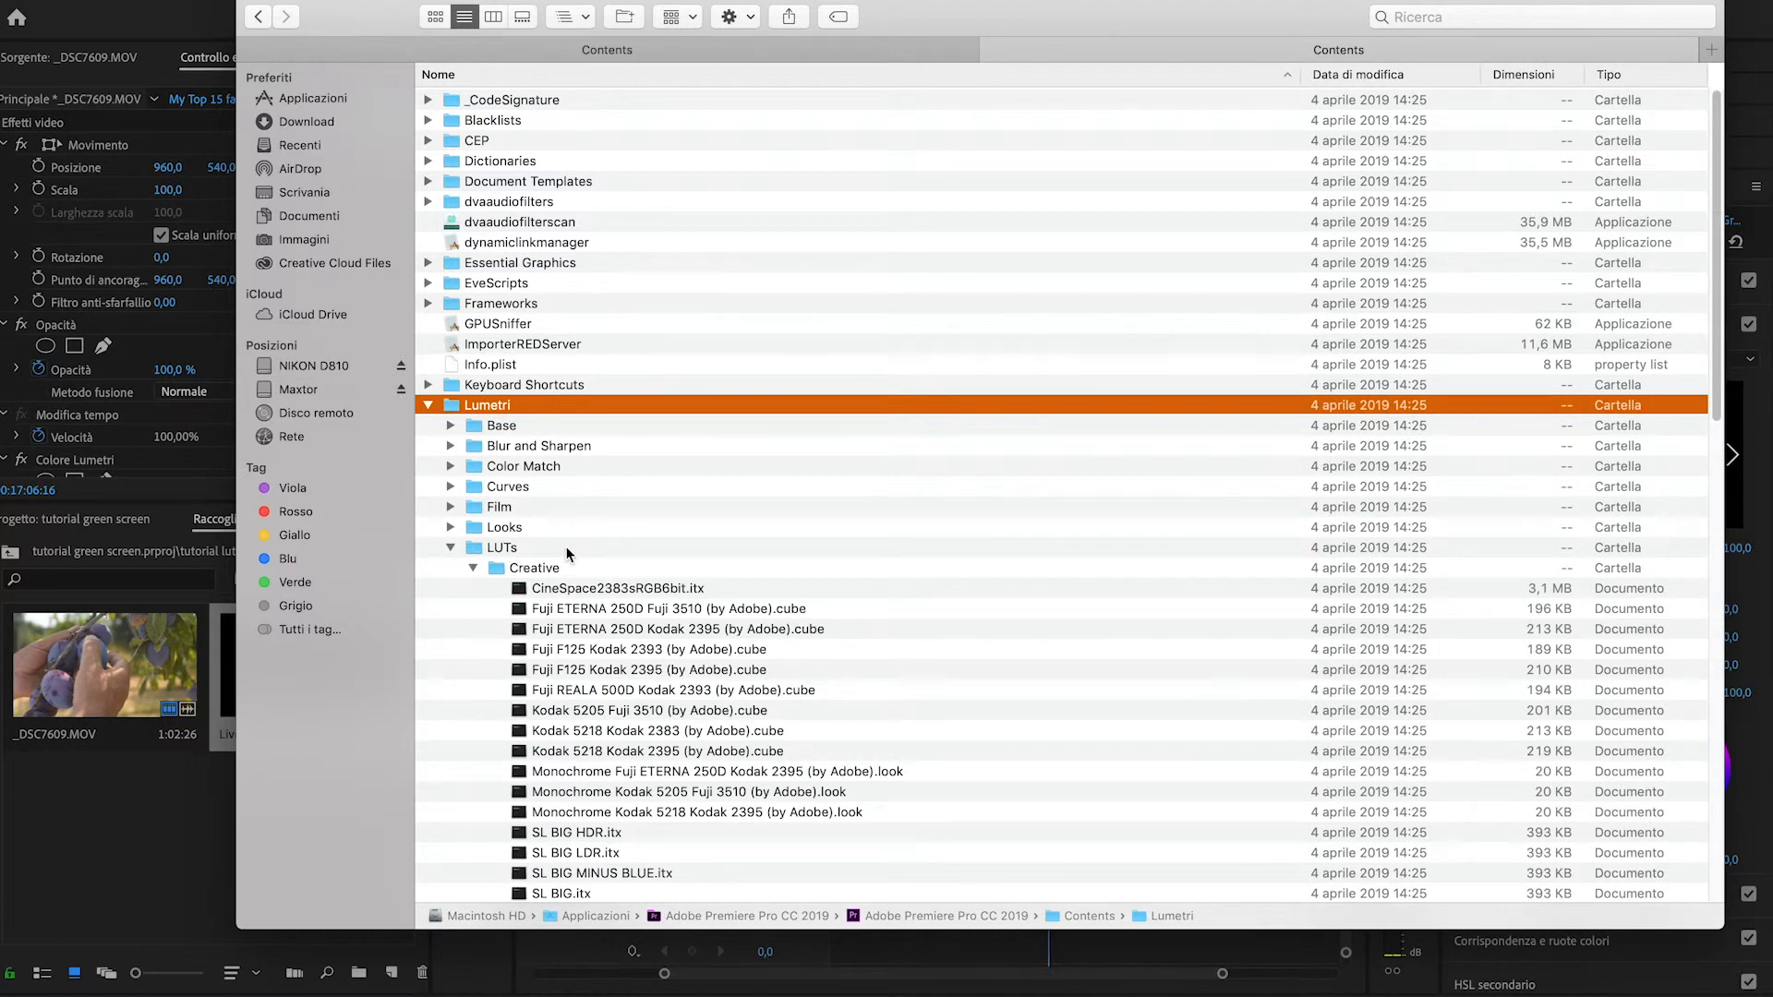
pyautogui.scroll(-1, 633, 479)
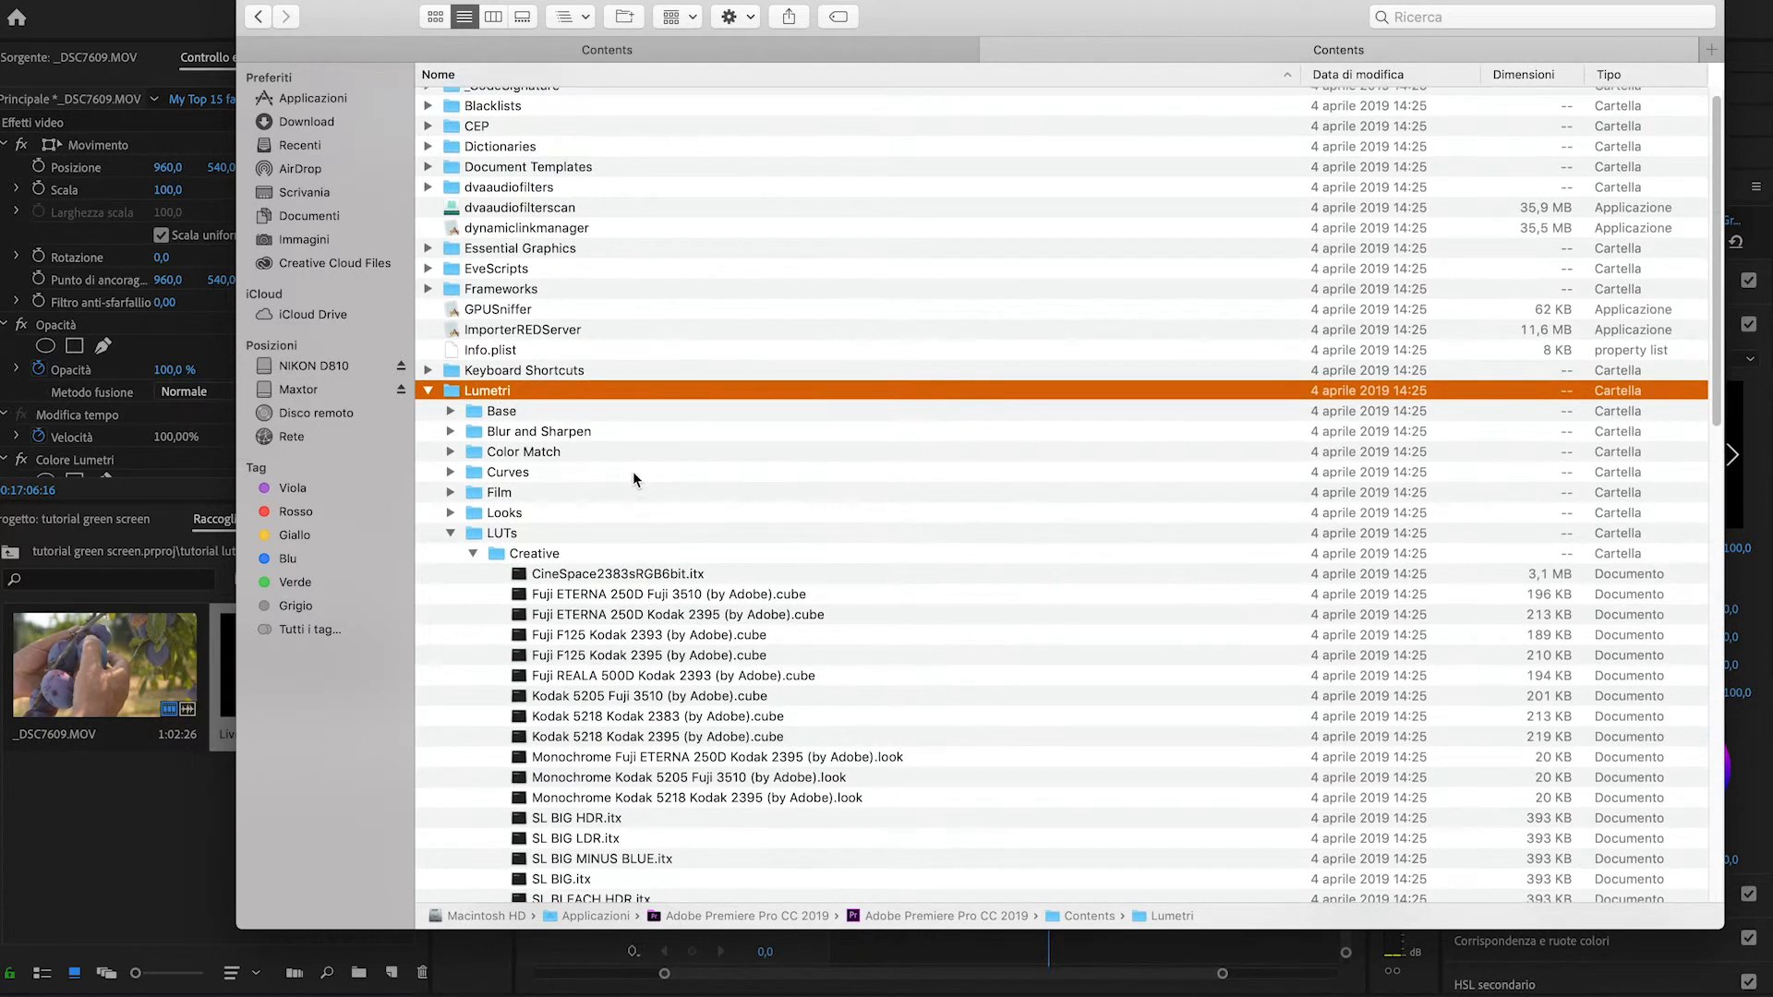
pyautogui.click(472, 554)
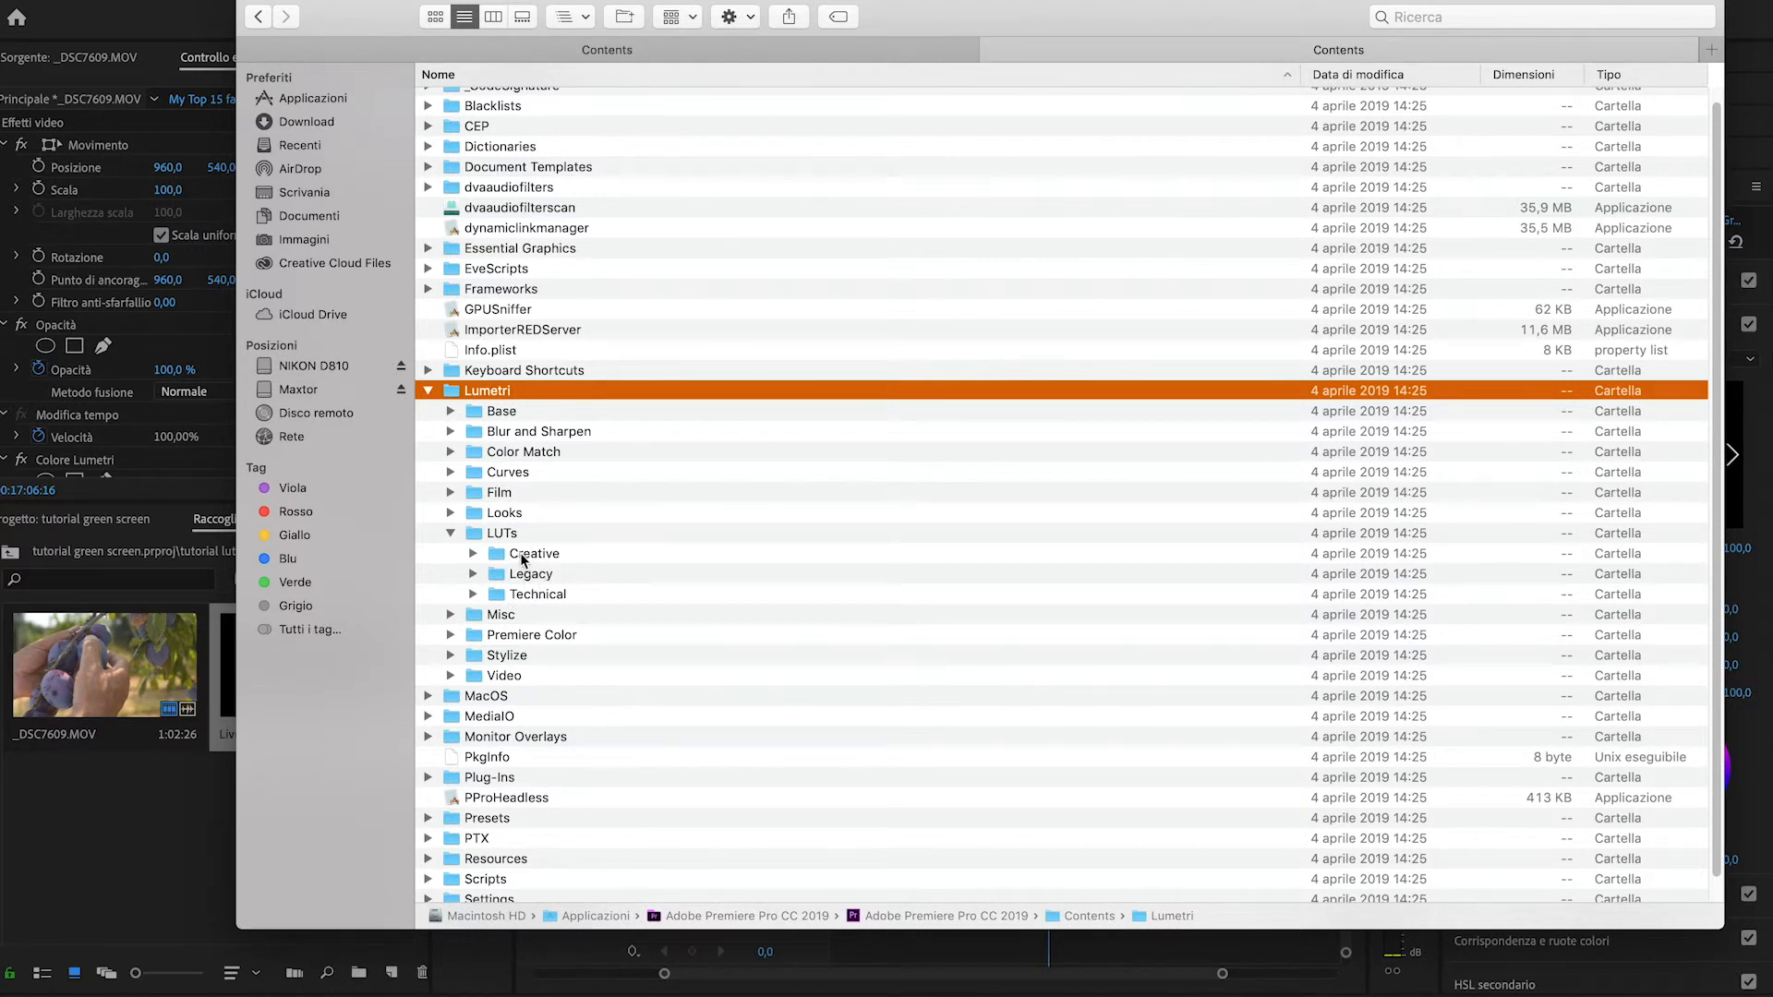
pyautogui.click(473, 554)
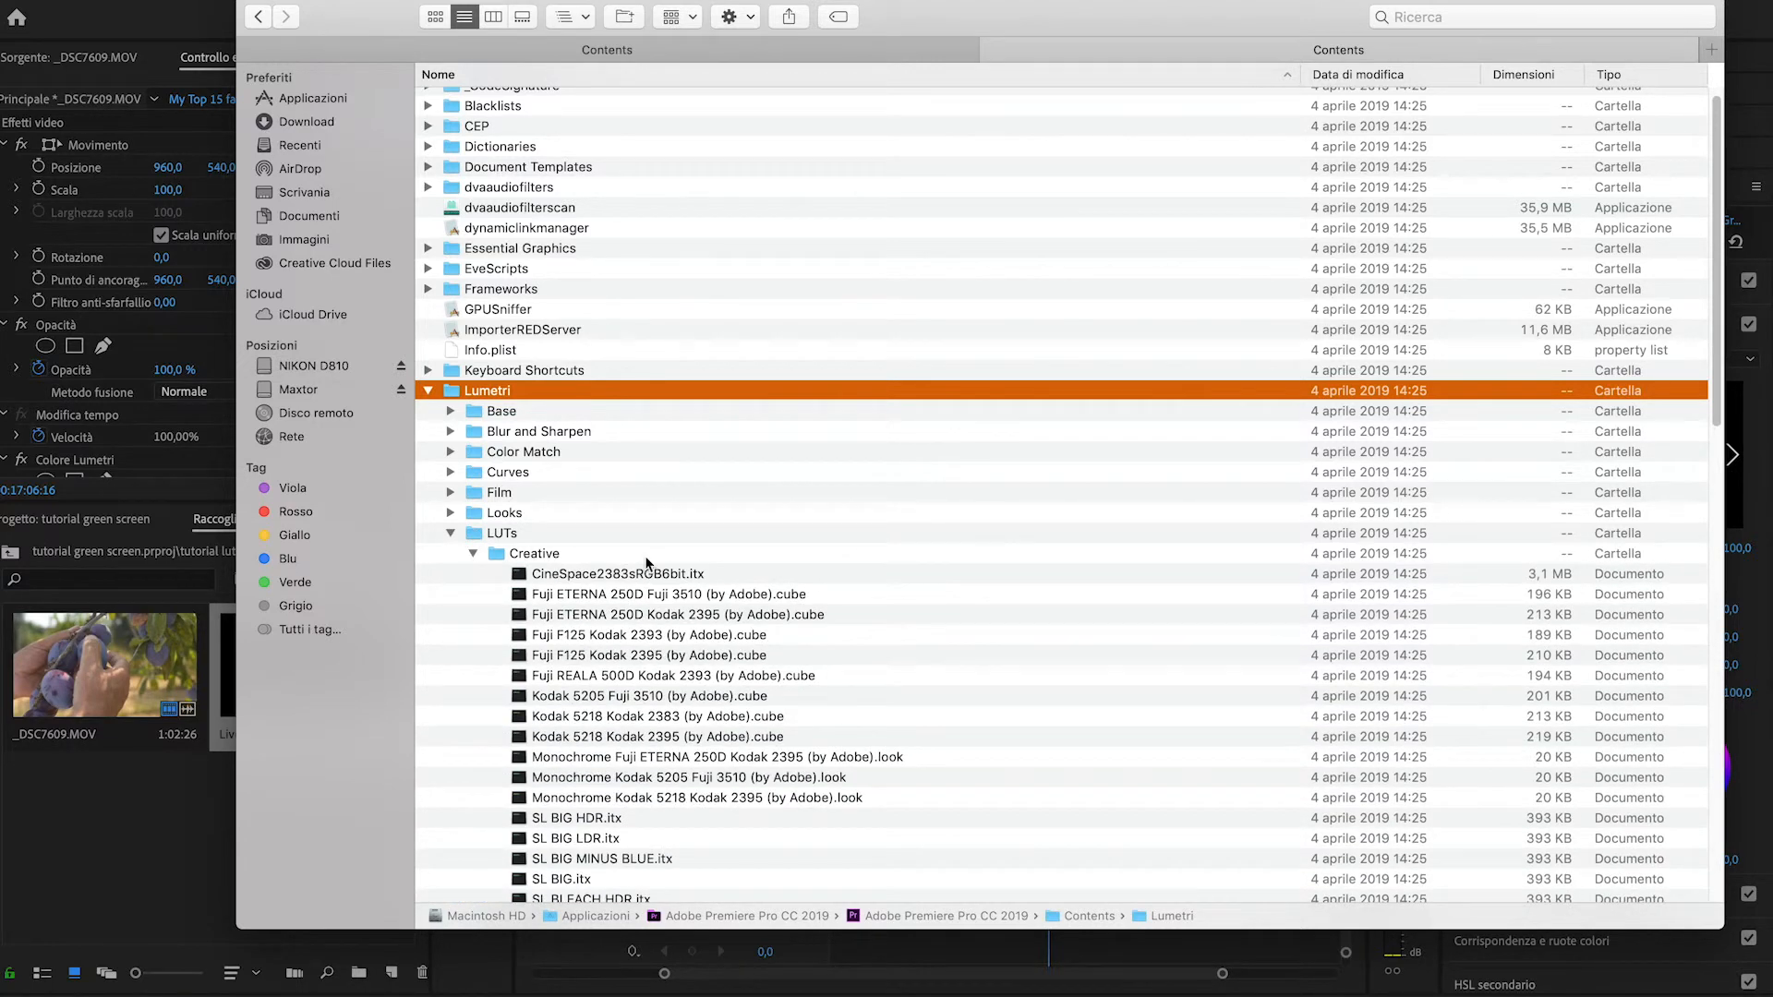
pyautogui.scroll(-2, 647, 571)
pyautogui.scroll(-10, 648, 570)
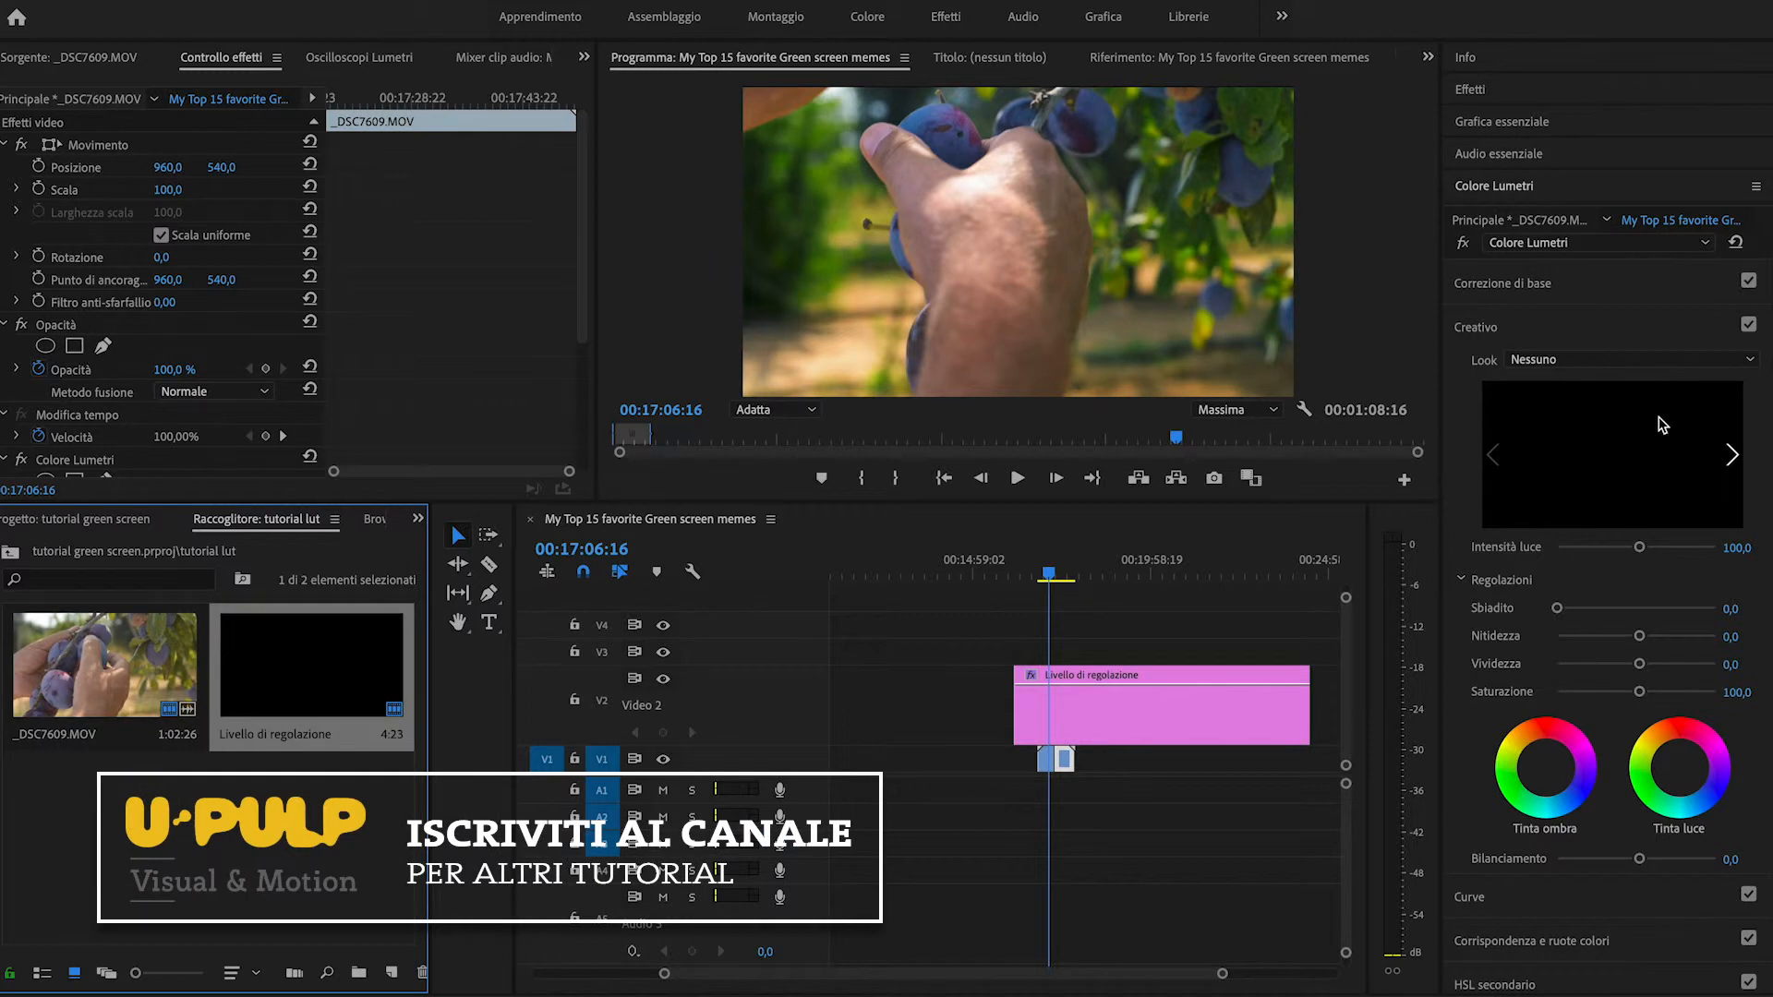
pyautogui.click(1713, 360)
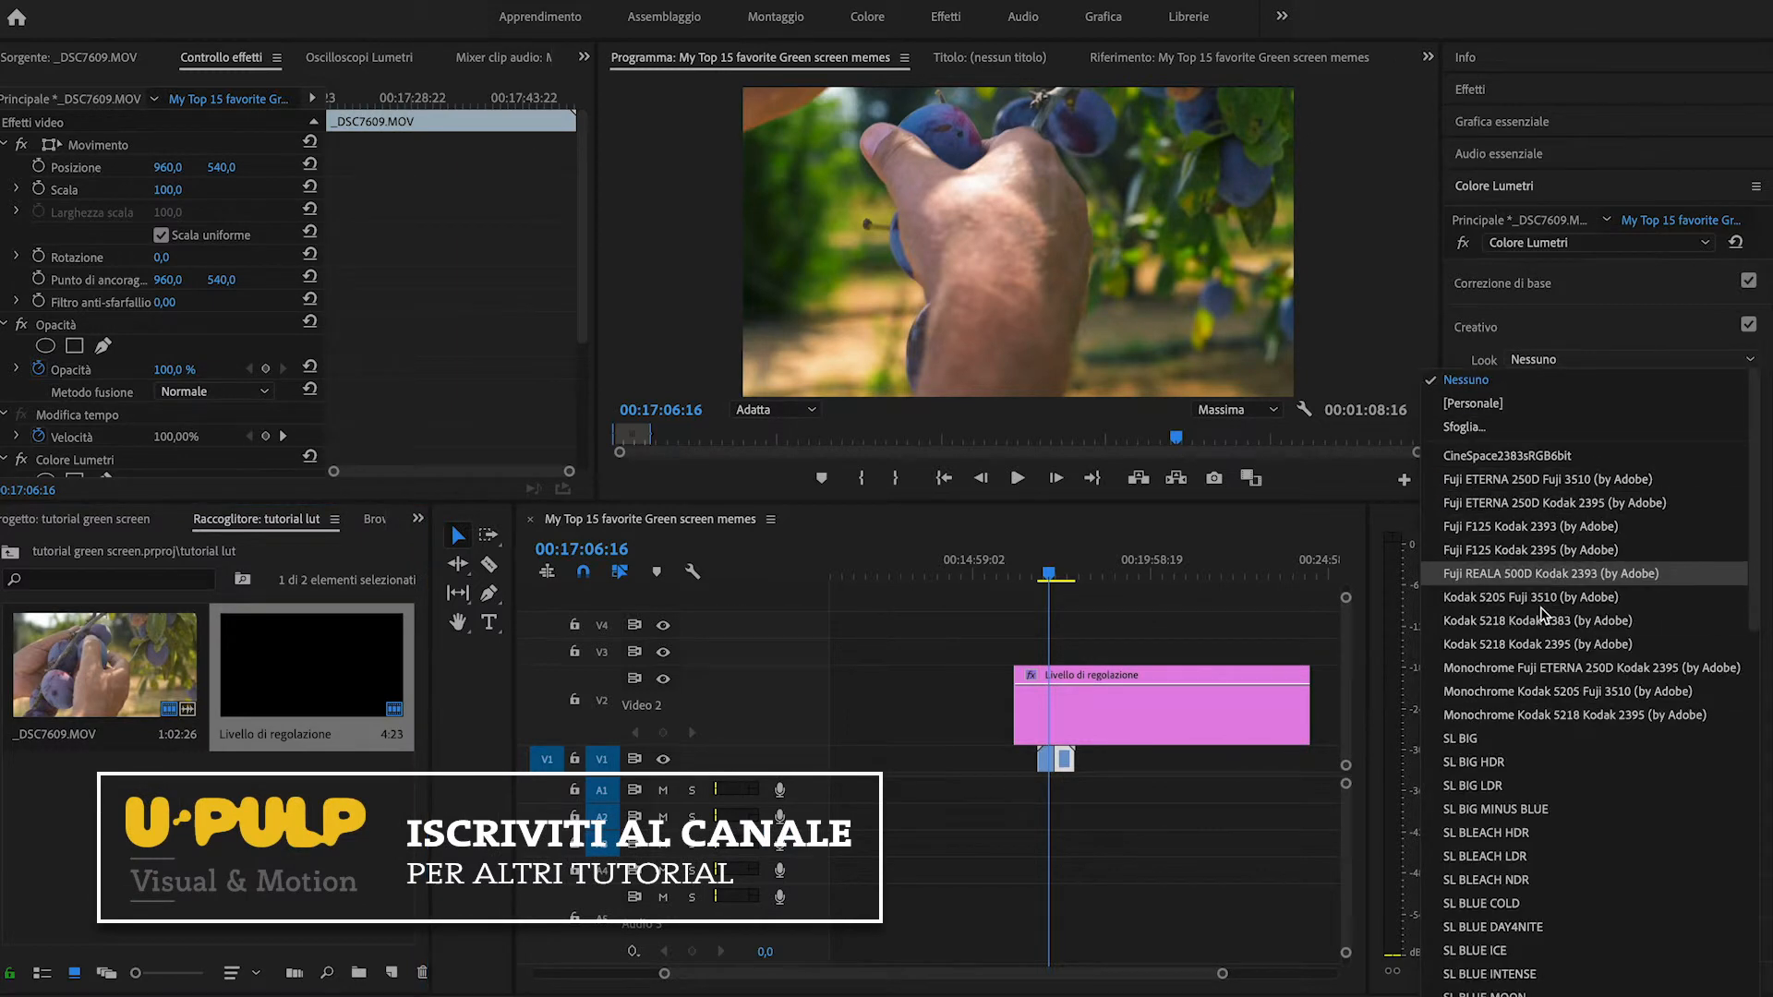
# Return to Finder, open the Maxtor drive in a new tab, and go to TUTORIAL E RECENSIONI UPULP > miei LUTS
pyautogui.click(210, 995)
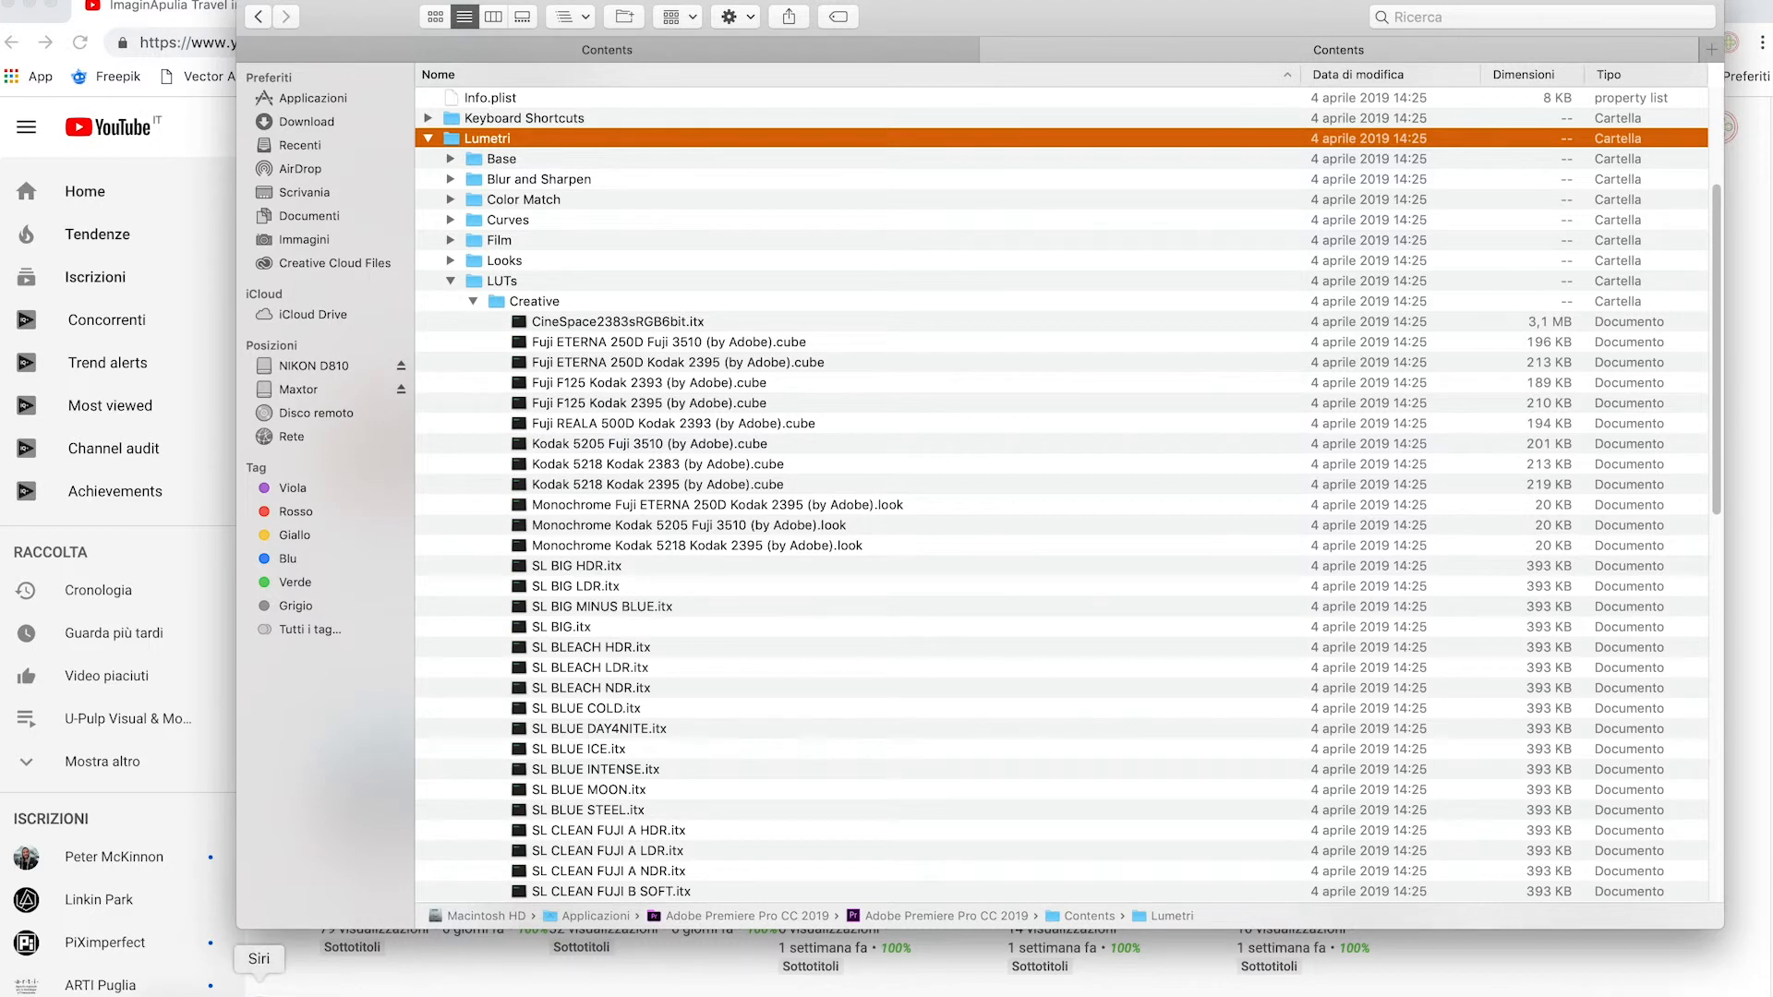
pyautogui.rightClick(309, 387)
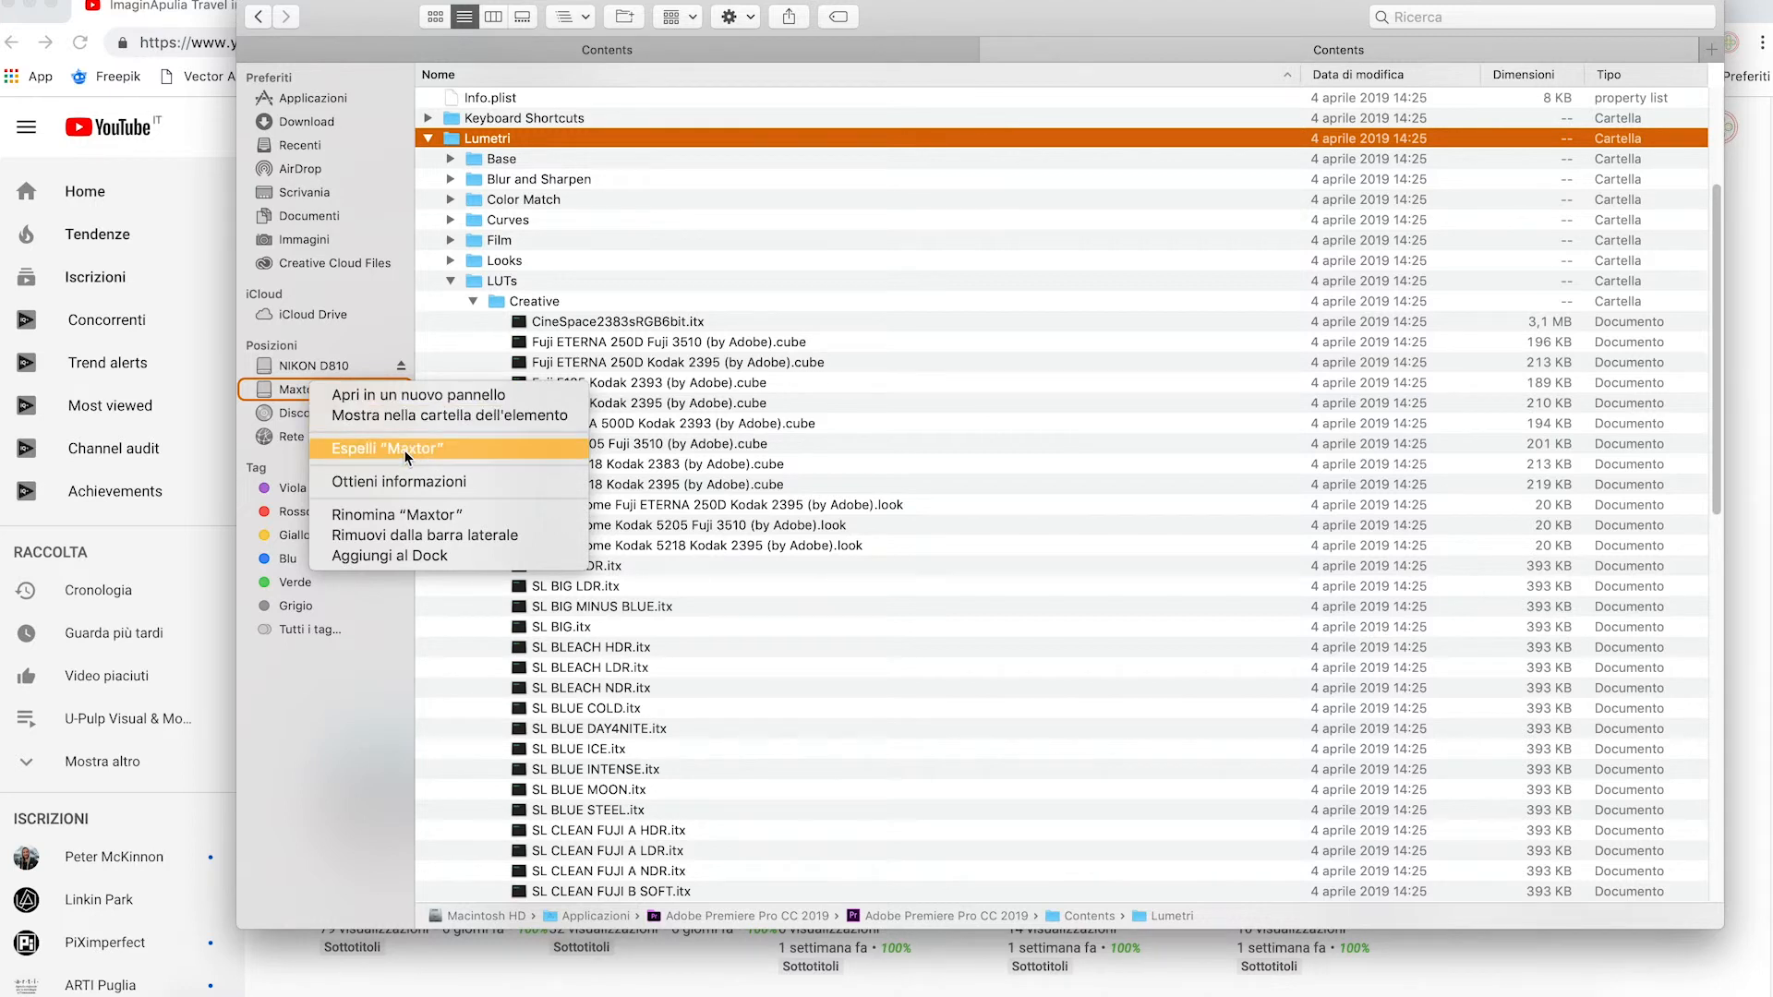
pyautogui.click(445, 397)
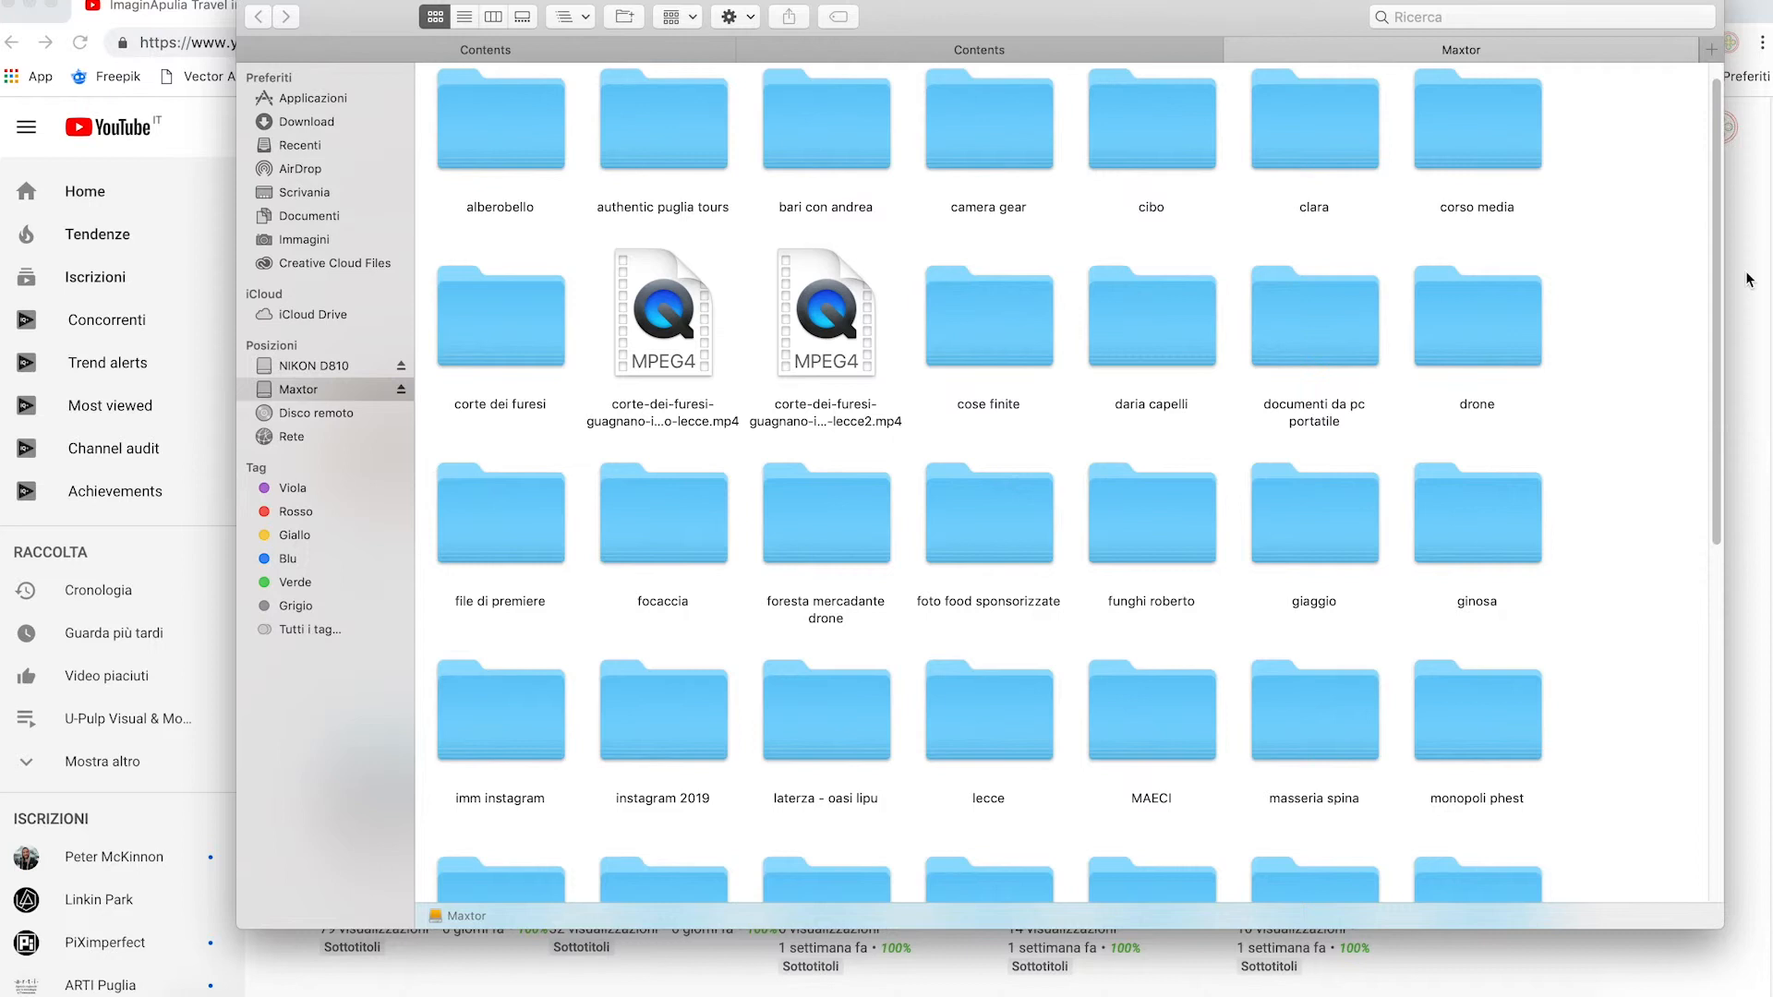
pyautogui.moveTo(1710, 314); pyautogui.dragTo(1677, 673)
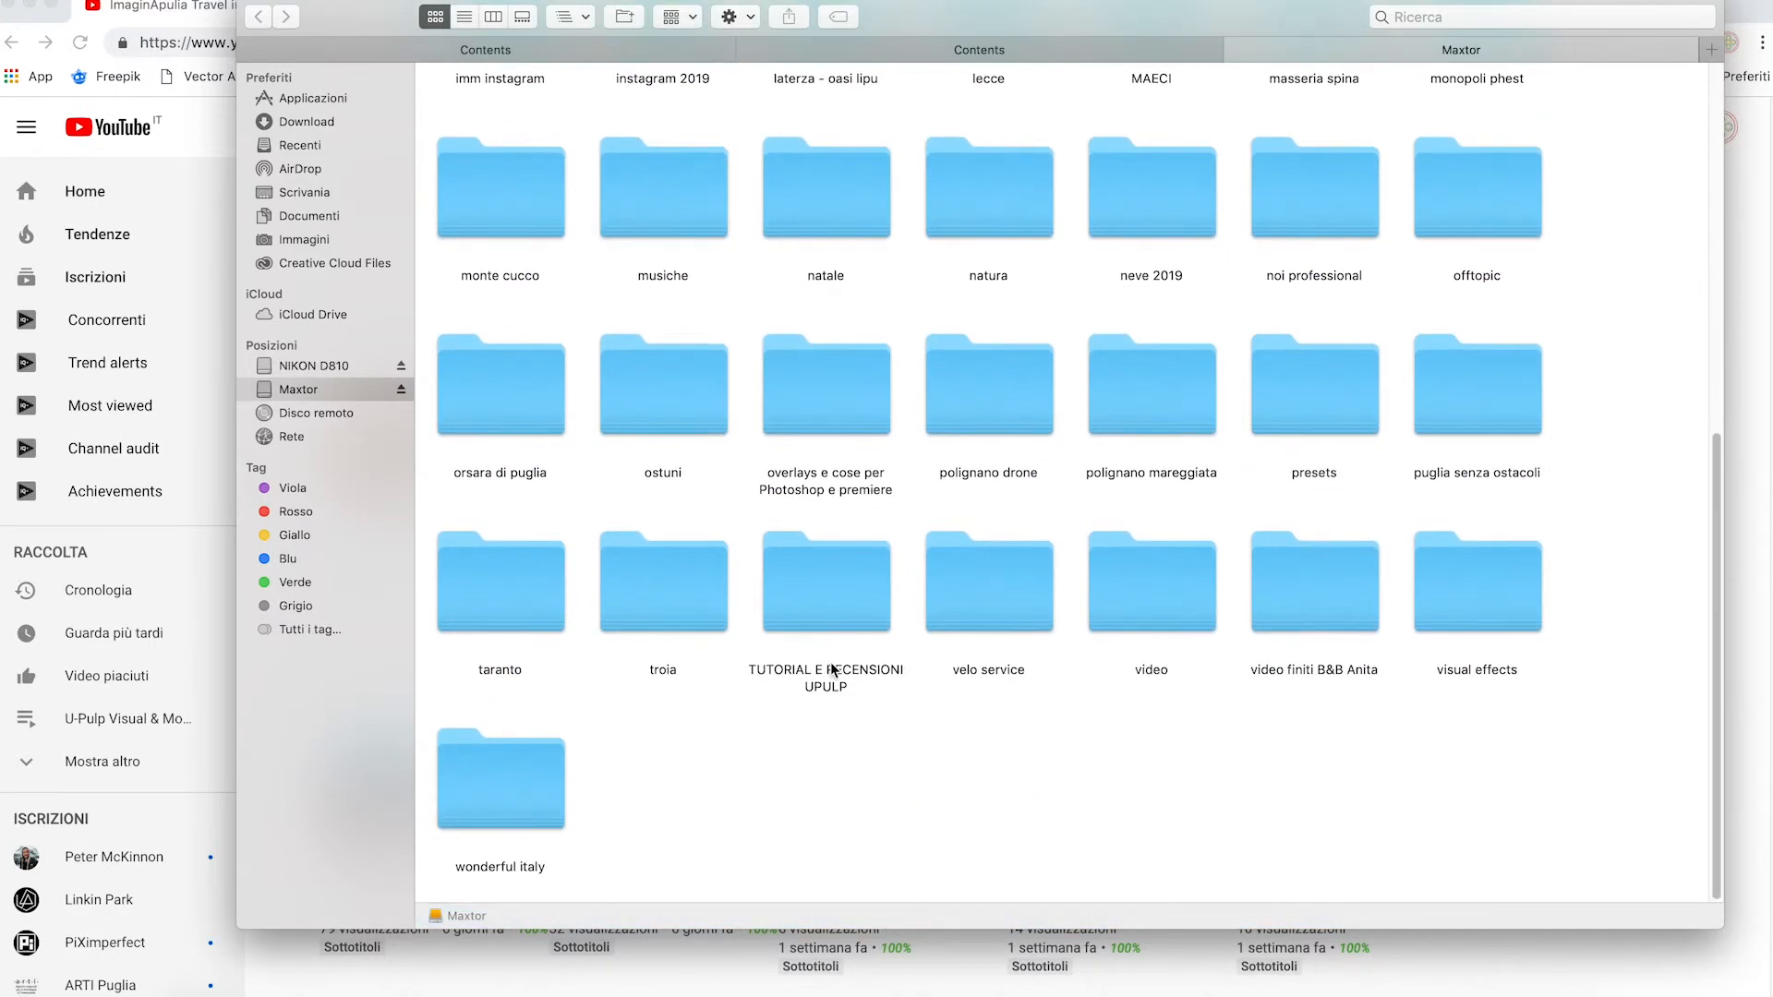
pyautogui.doubleClick(851, 602)
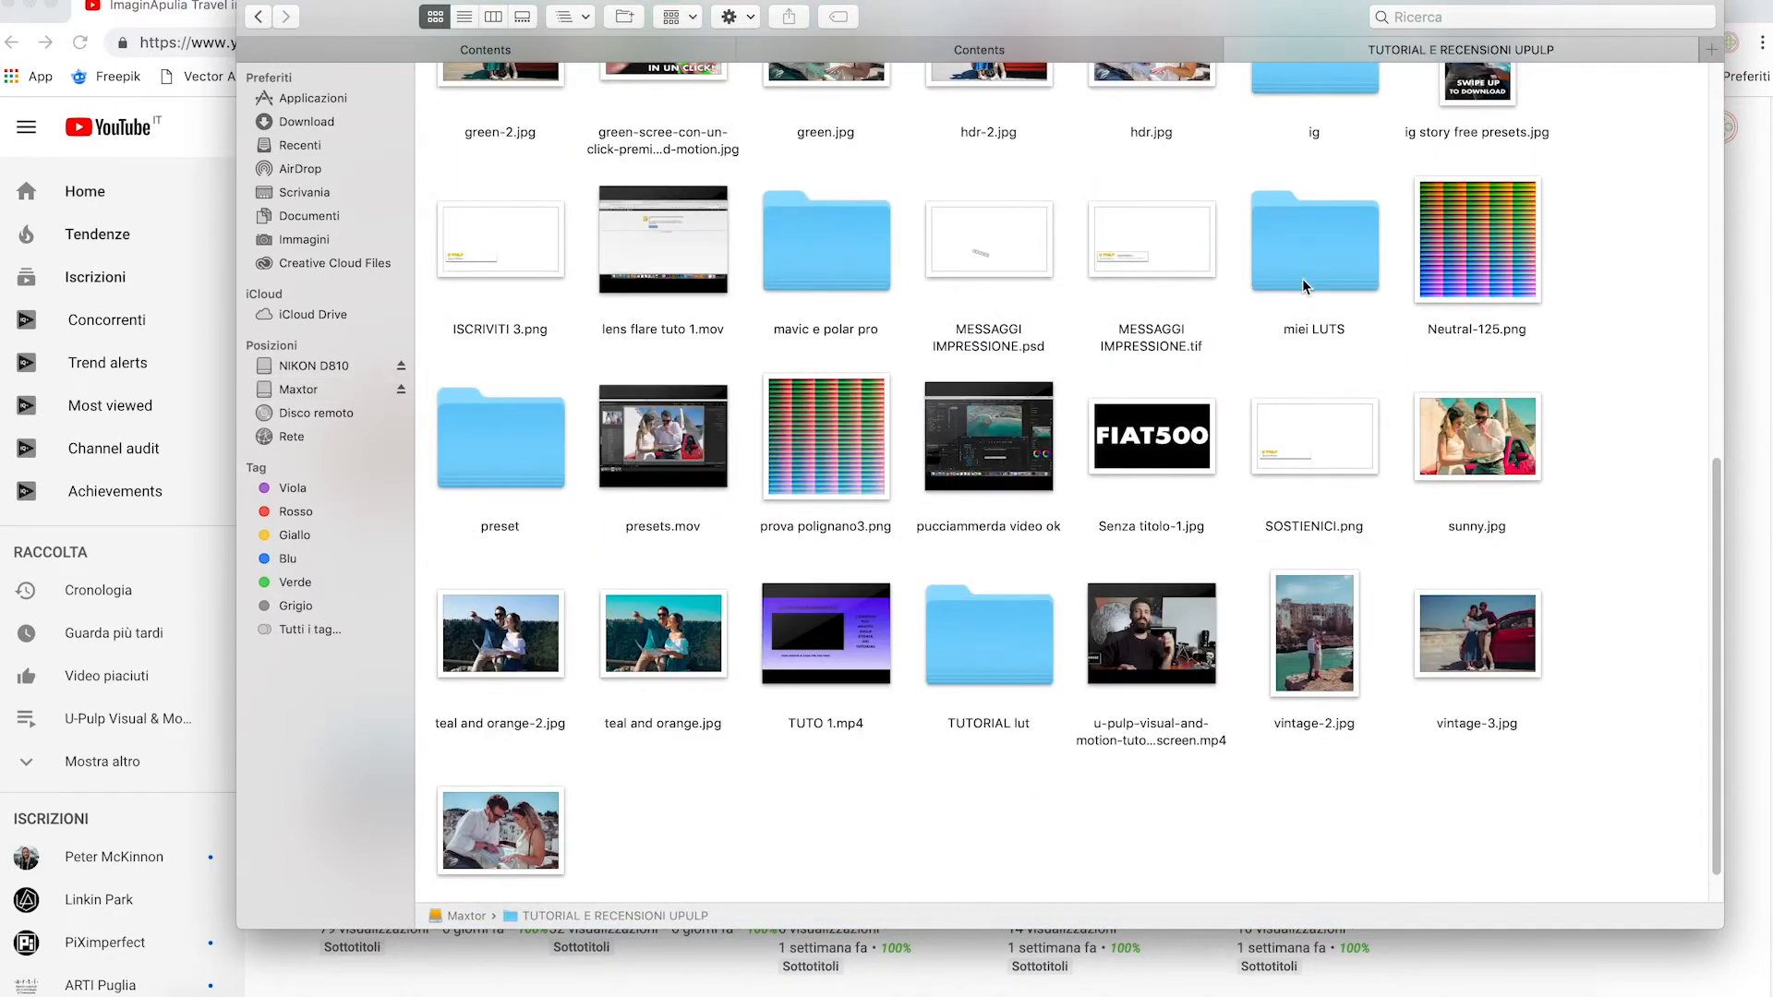
pyautogui.doubleClick(1307, 282)
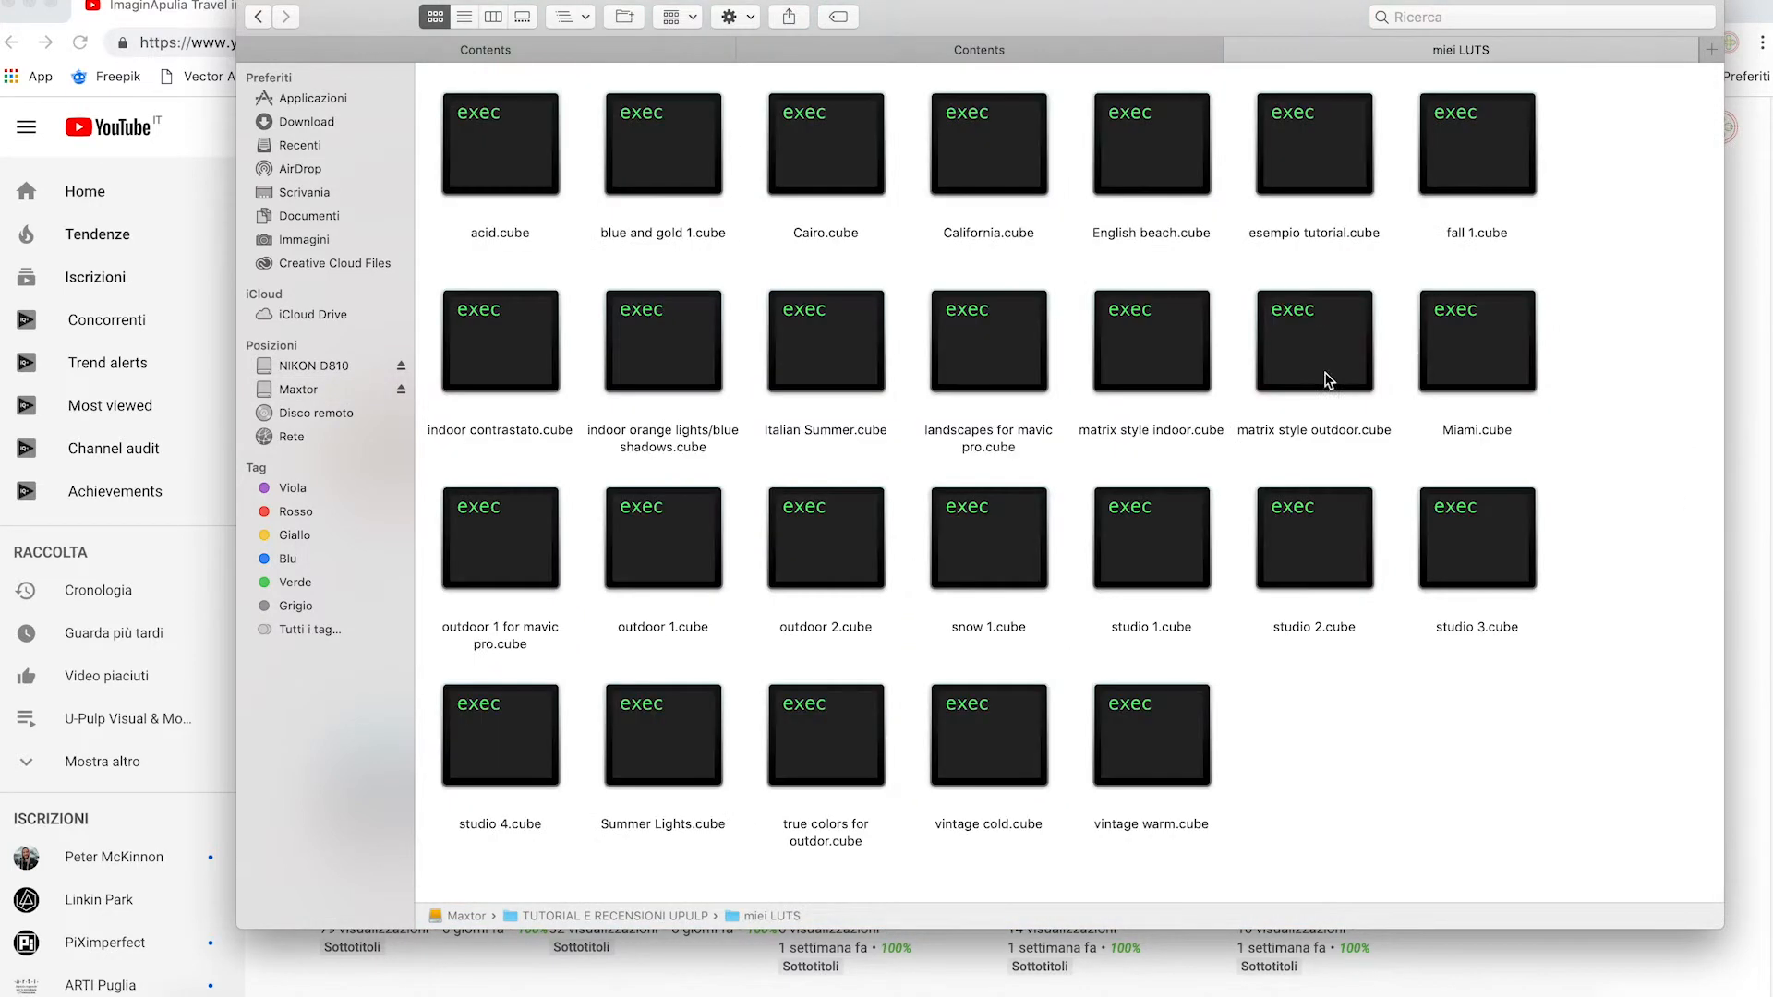
# Put esempio tutorial.cube into Premiere's Lumetri > LUTs > Creative folder and authenticate as administrator to allow the change
pyautogui.click(1341, 161)
pyautogui.moveTo(1313, 174); pyautogui.dragTo(702, 503)
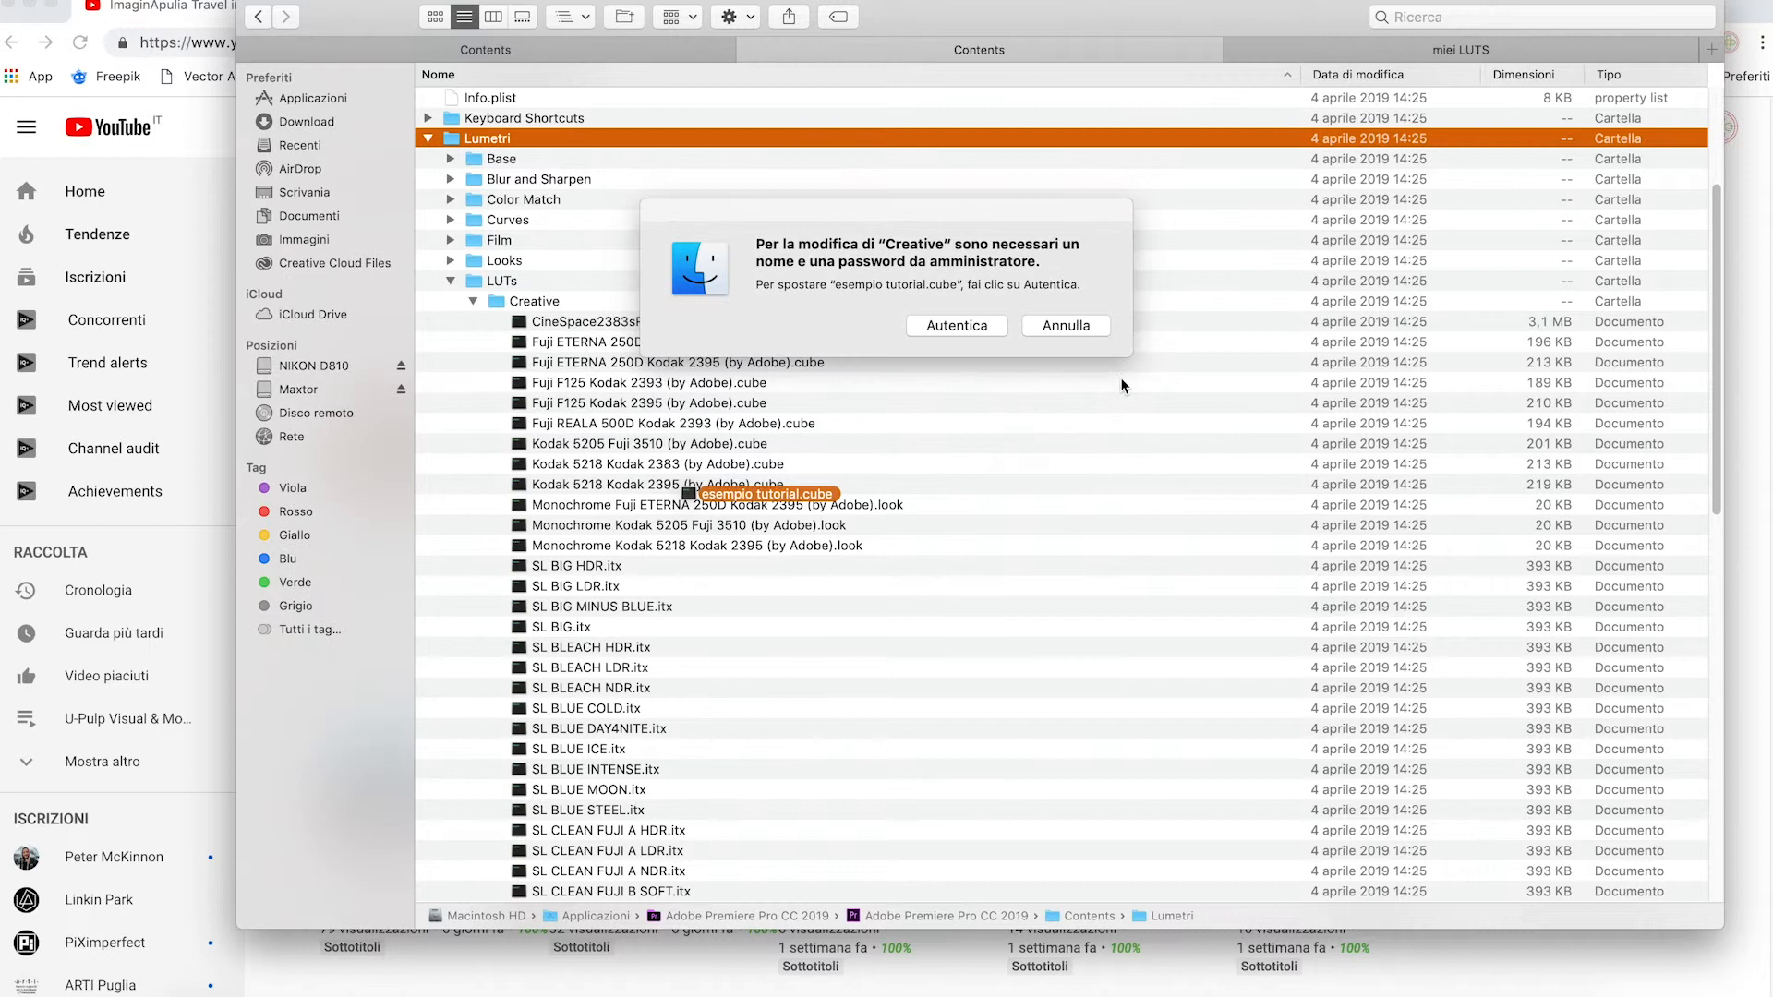
pyautogui.click(974, 330)
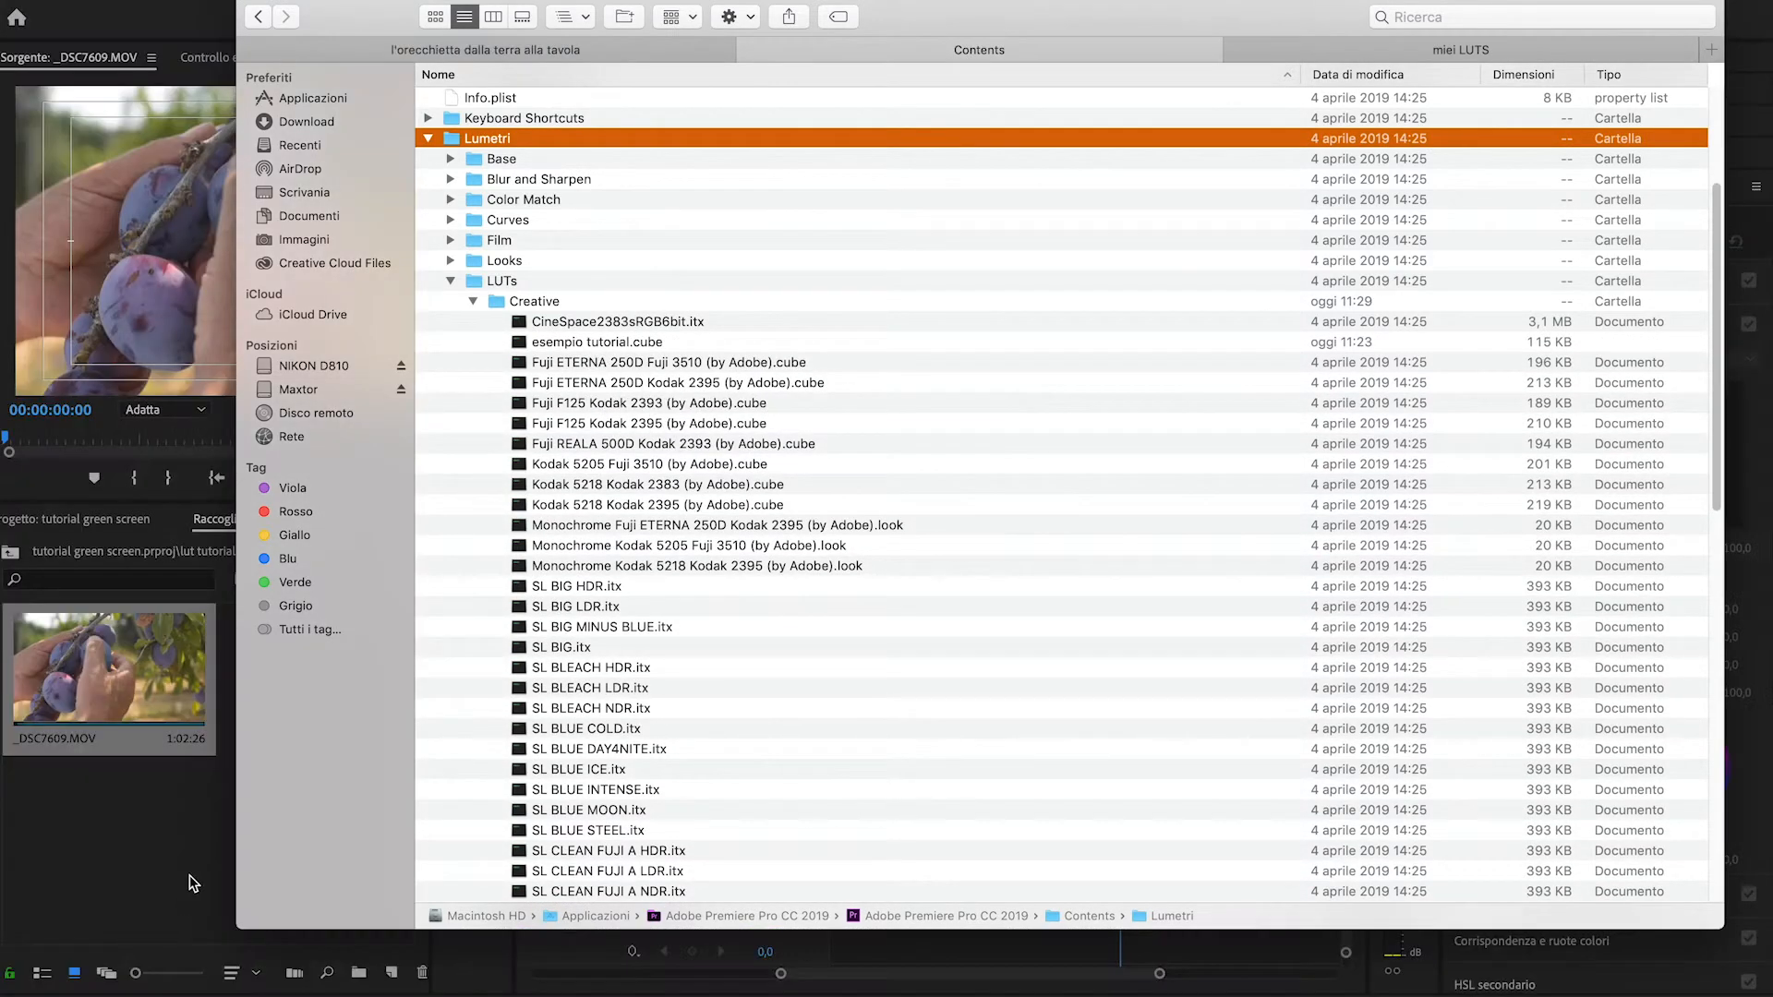
# Switch back to Premiere Pro and apply the esempio tutorial Creative Look to the _DSC7609.MOV clip in the timeline
pyautogui.click(150, 859)
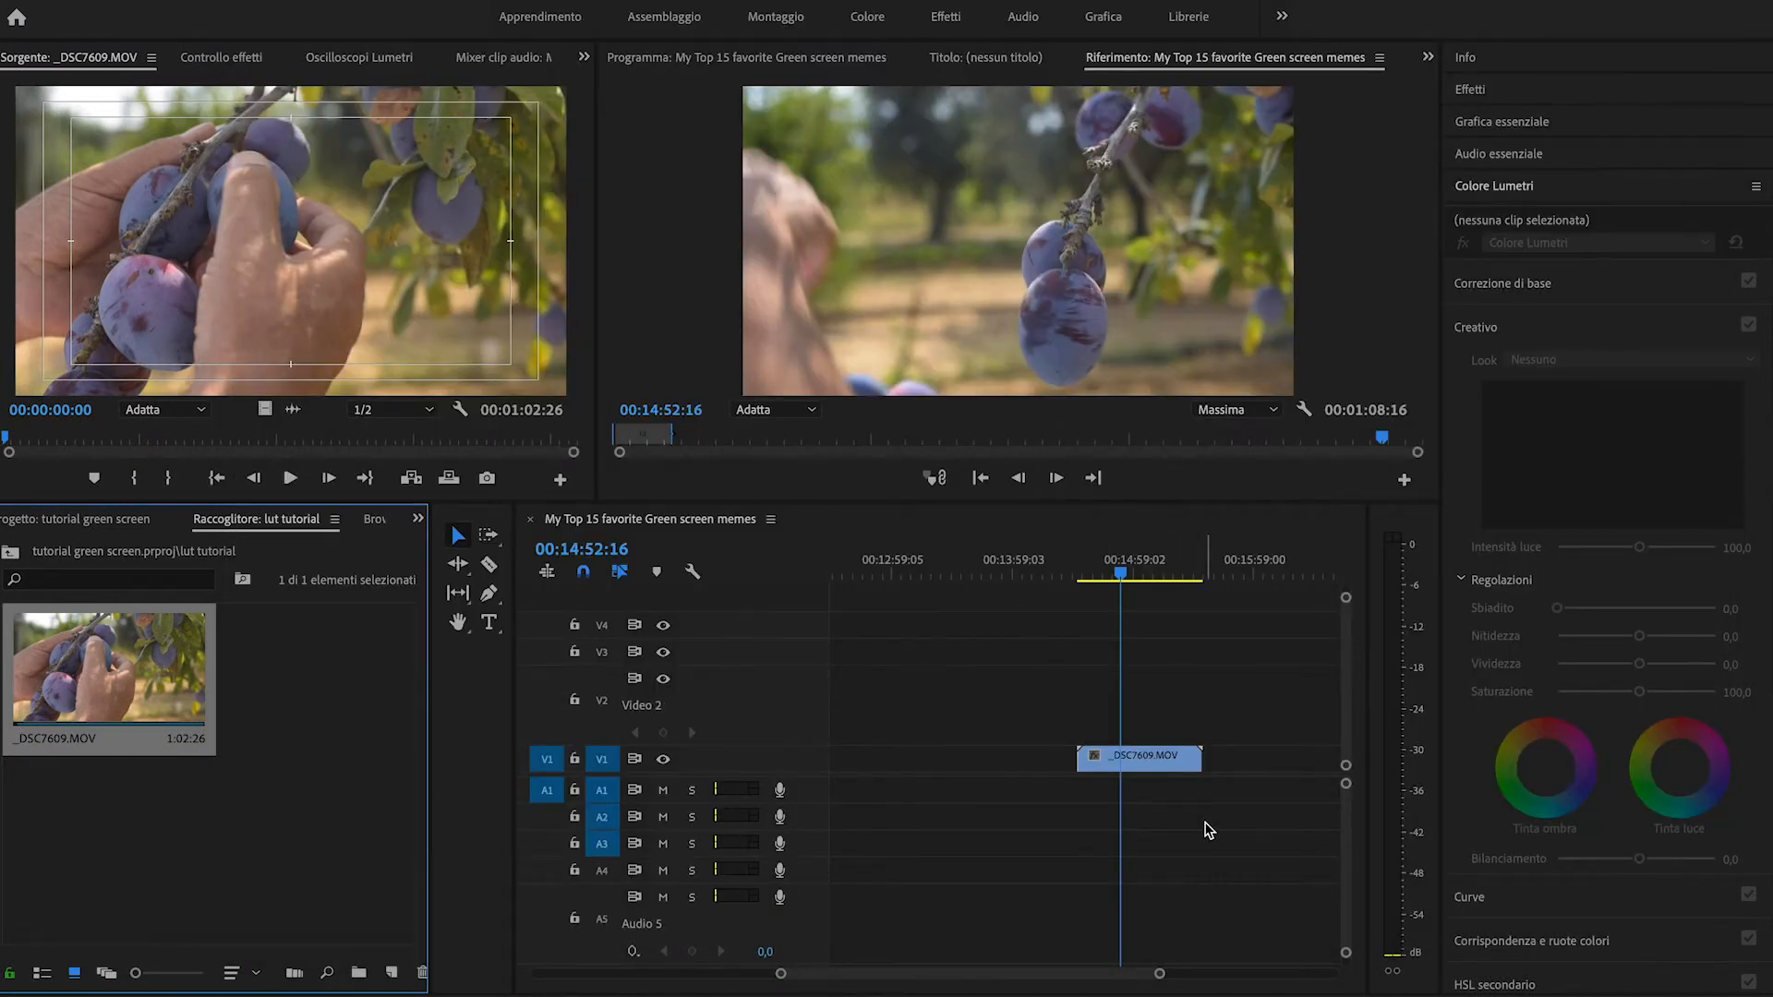
pyautogui.click(1161, 771)
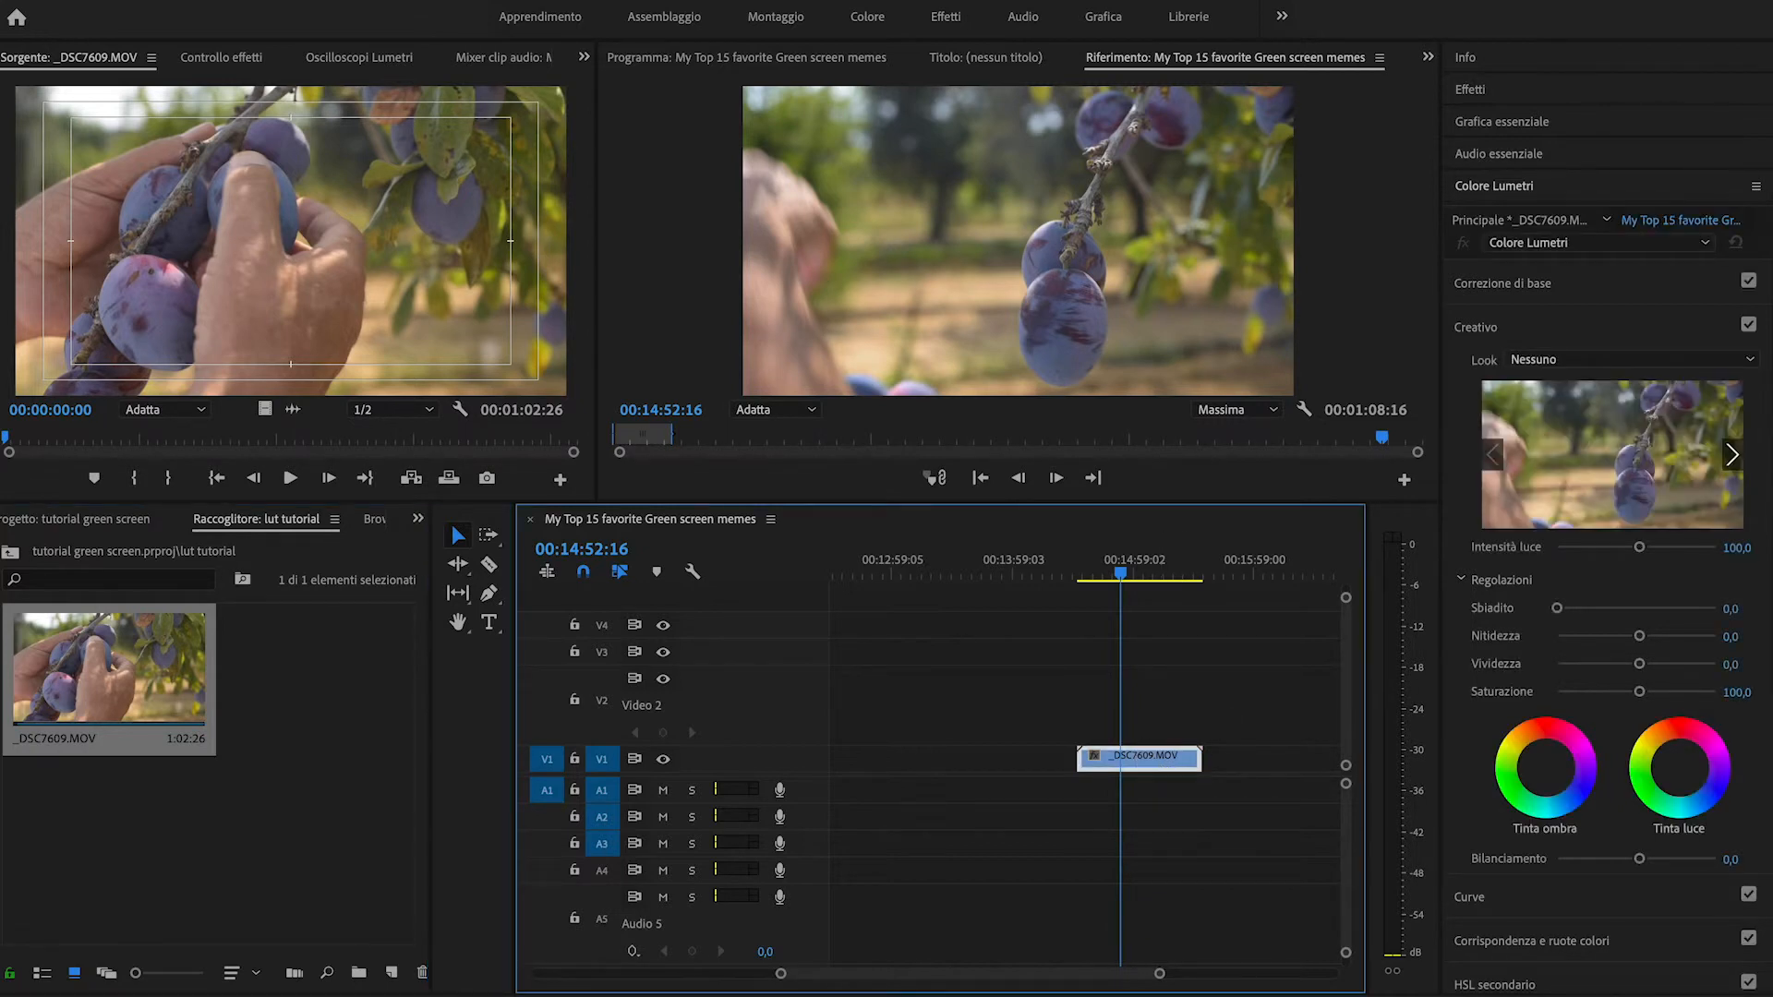
pyautogui.click(1608, 363)
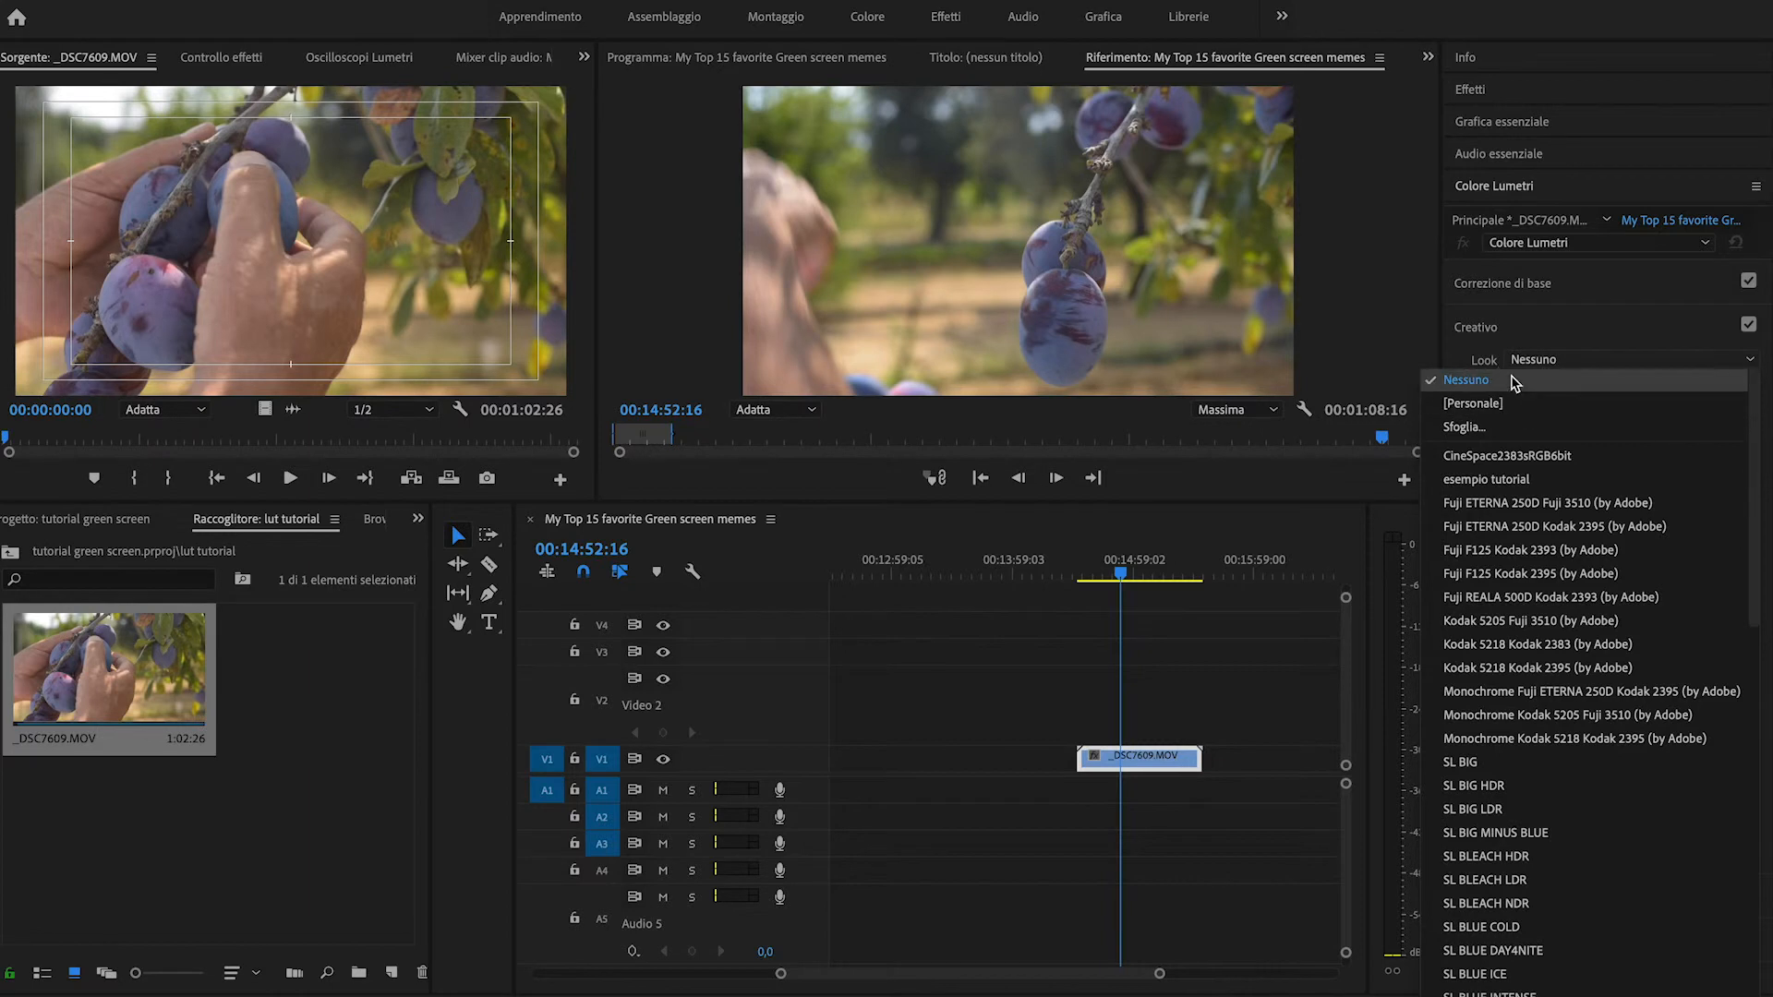
pyautogui.click(1509, 482)
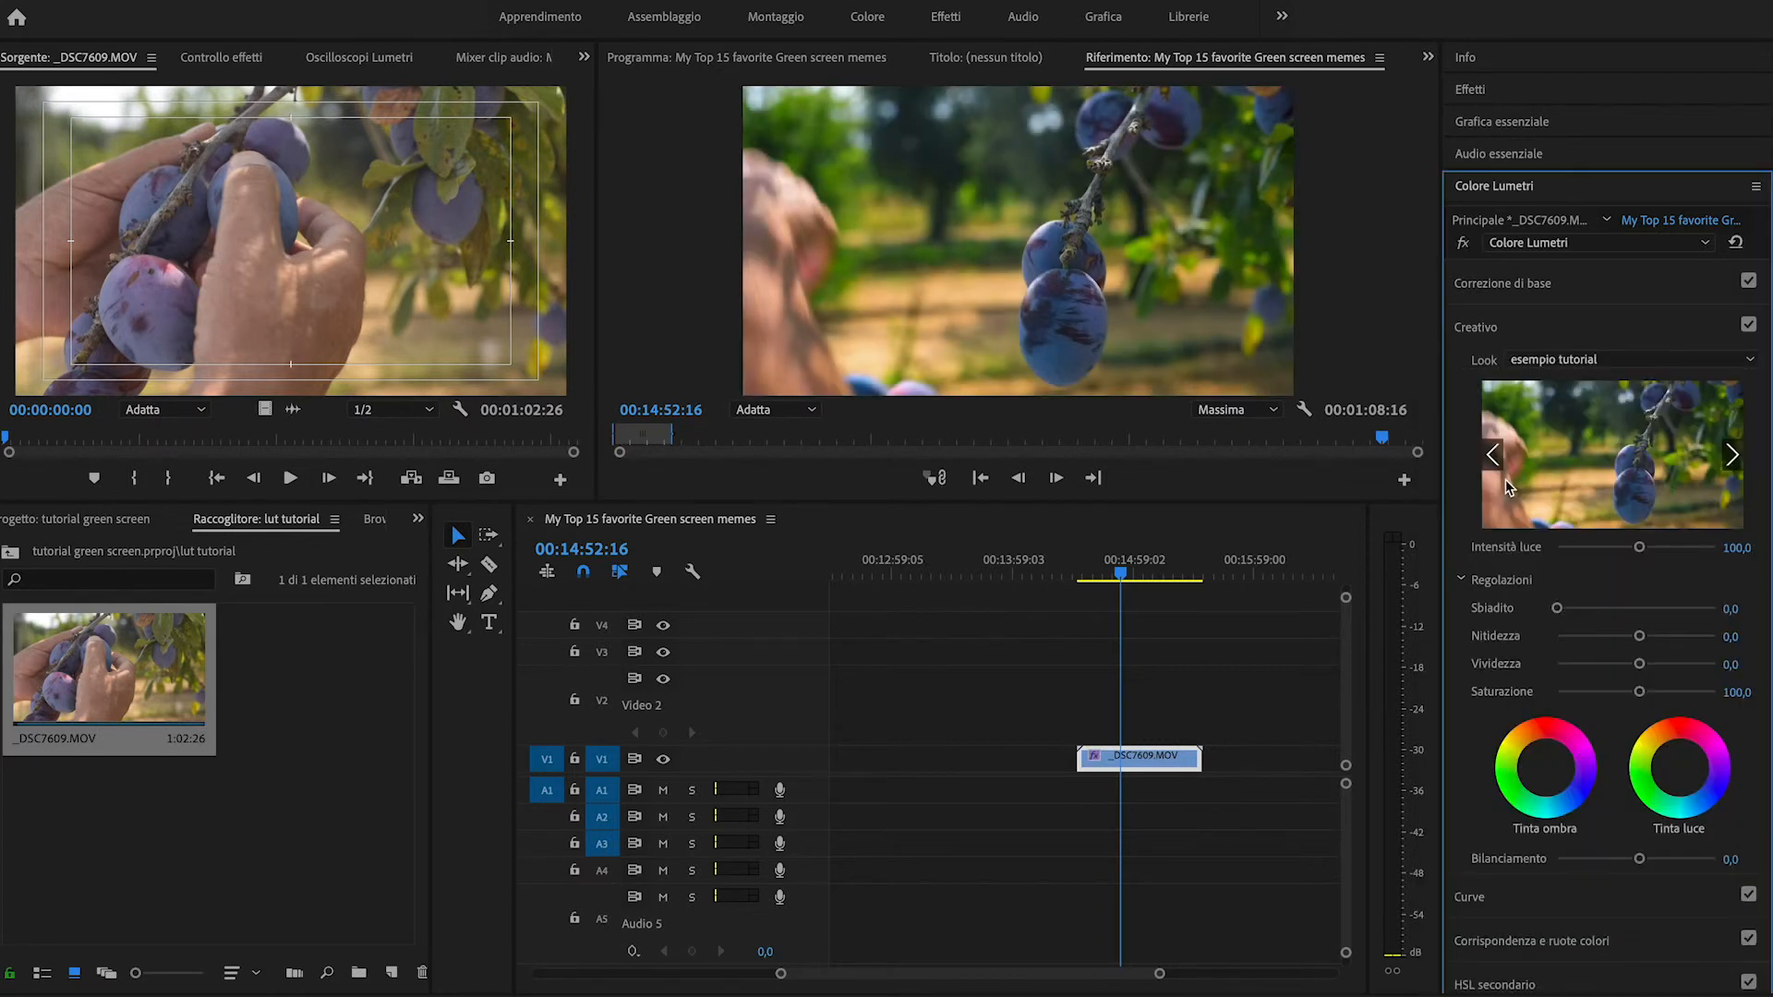
# Check esempio tutorial among the built-in Look presets and scrub a little further through the graded _DSC7609.MOV clip
pyautogui.click(1752, 360)
pyautogui.scroll(2, 1554, 657)
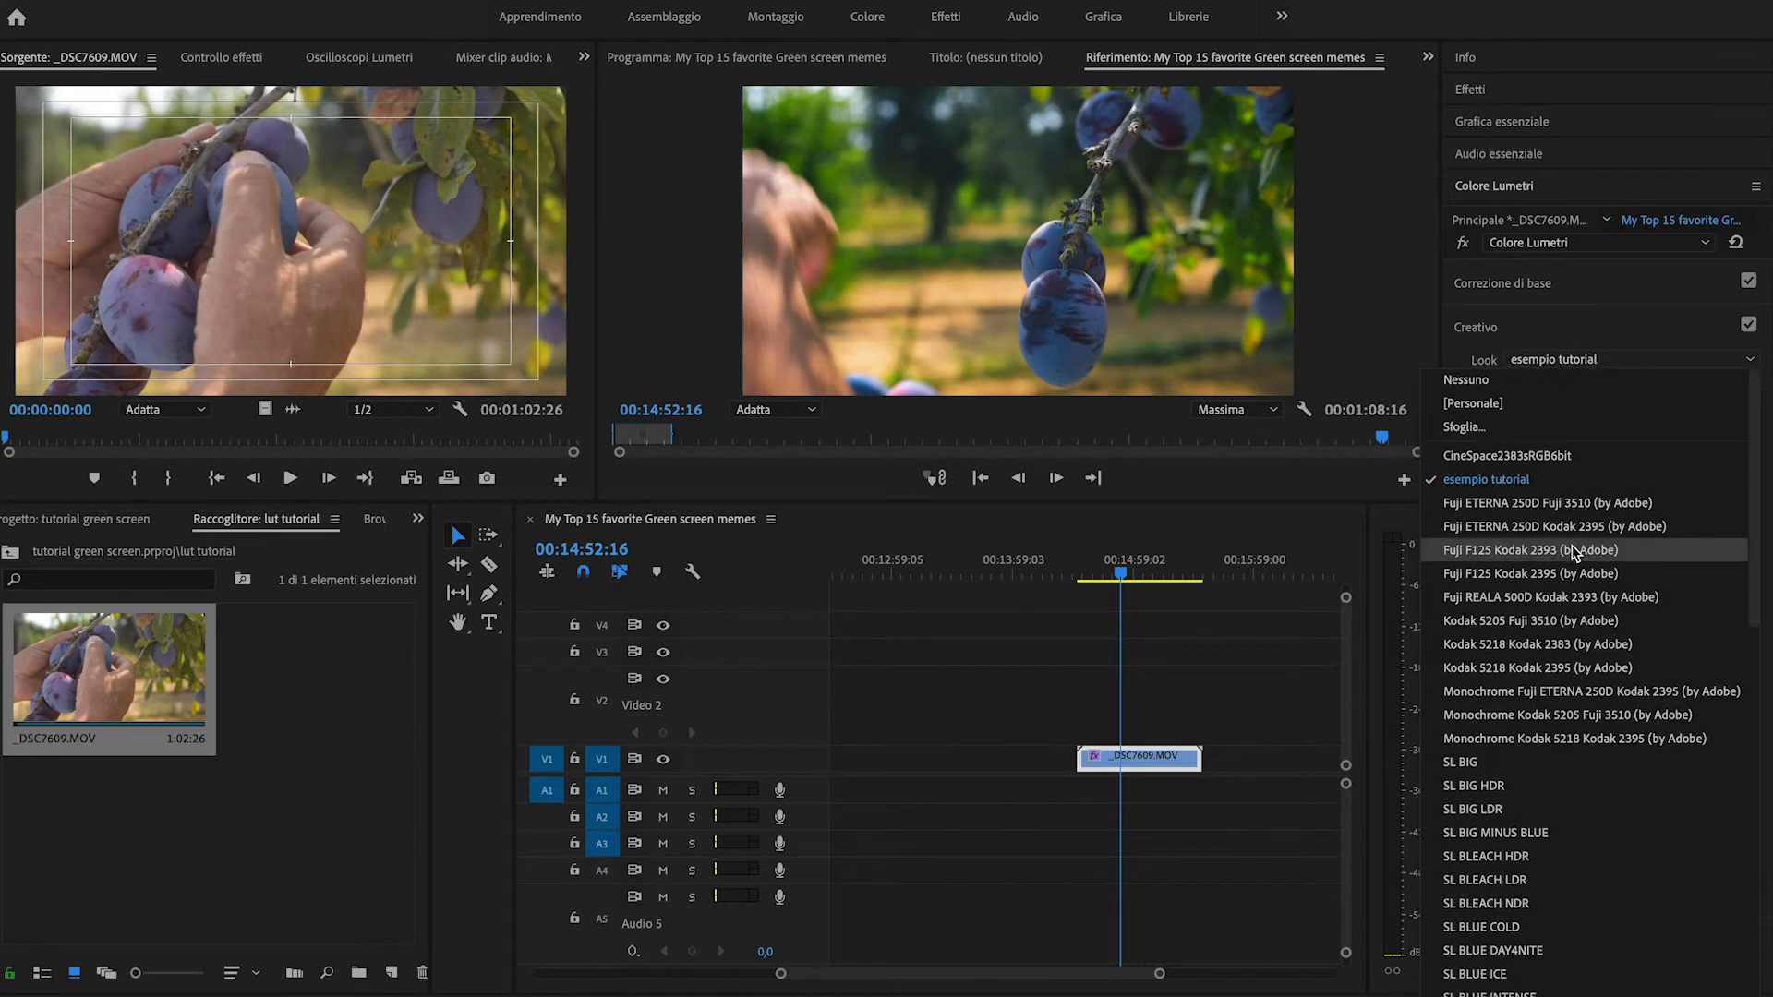
pyautogui.click(1117, 575)
pyautogui.moveTo(1117, 576); pyautogui.dragTo(1148, 578)
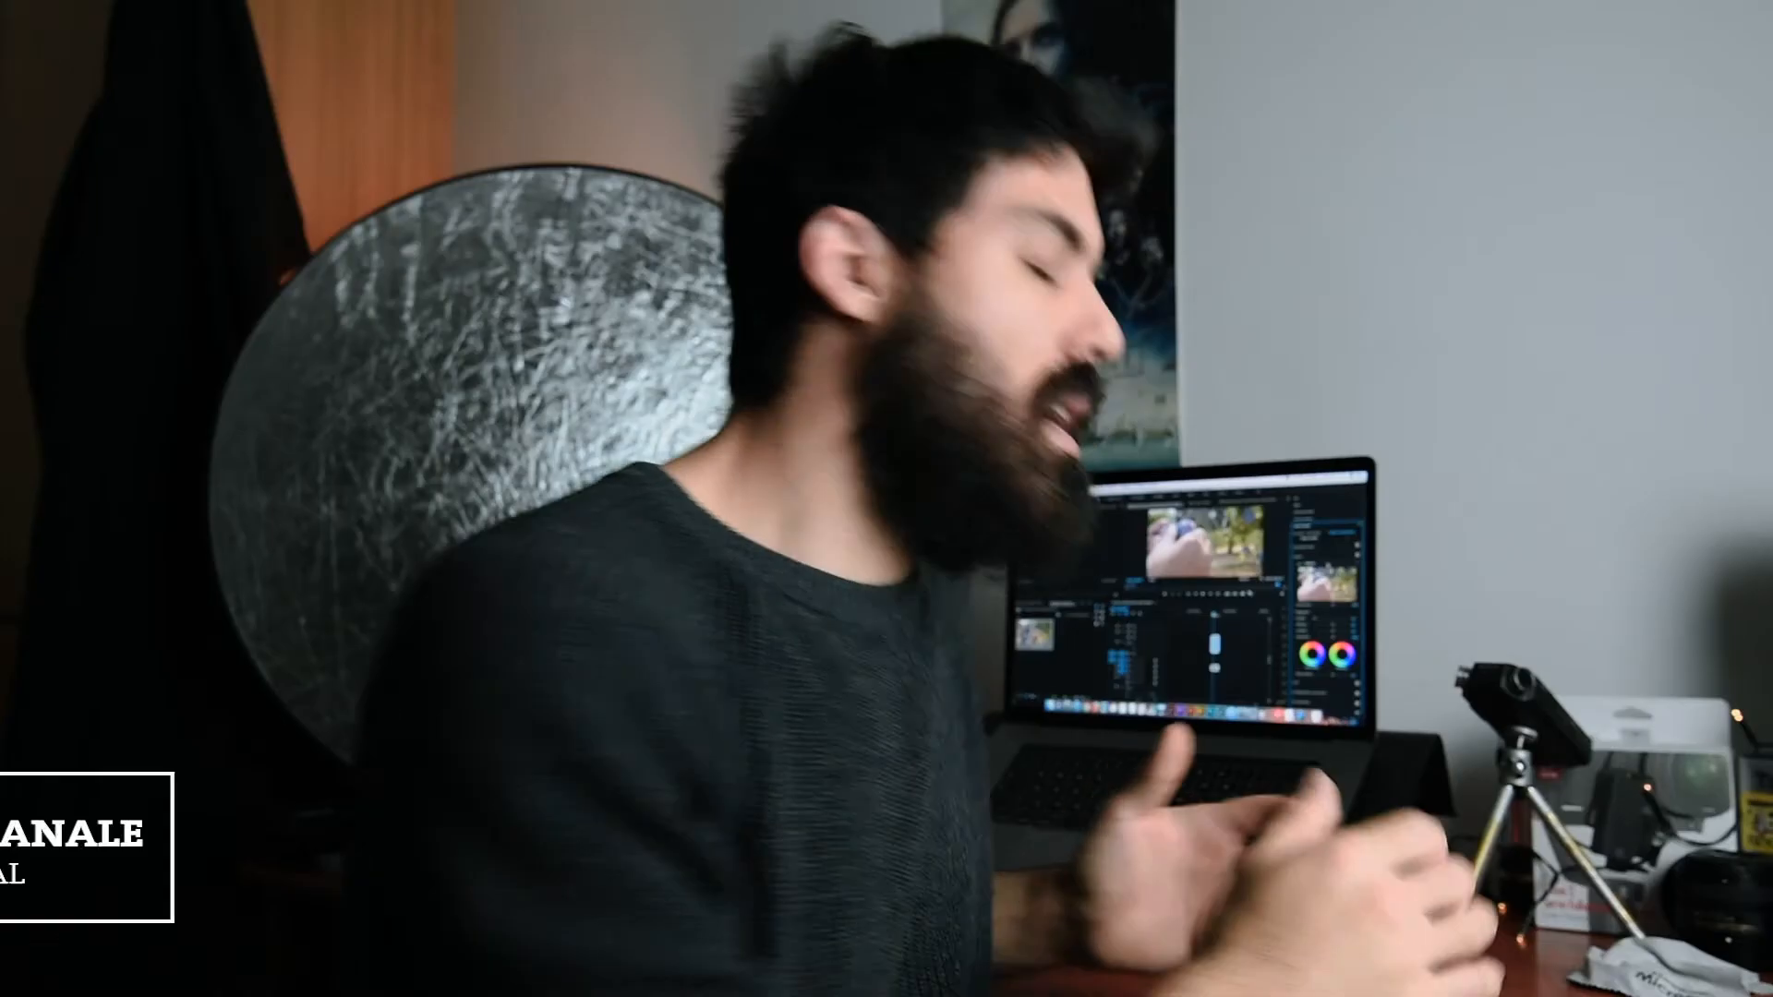